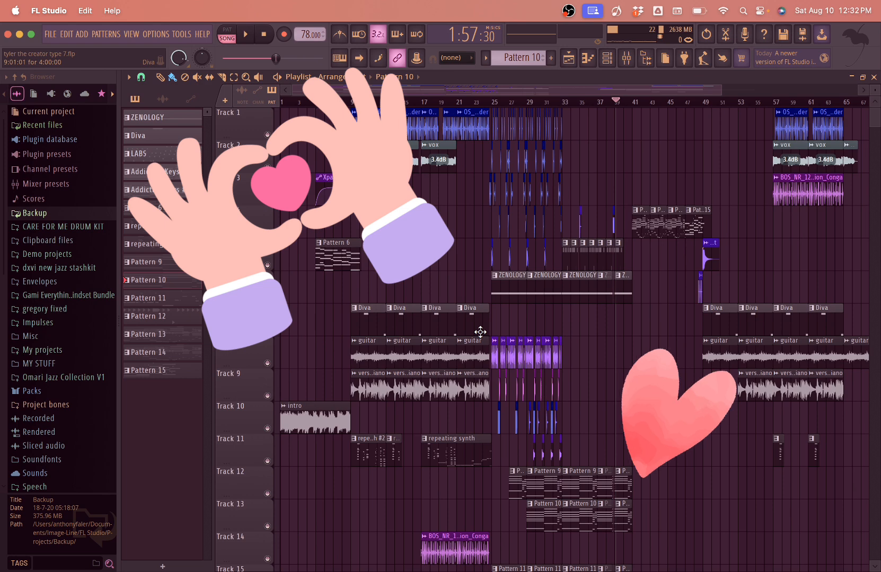
Step: Move the song position to the start and briefly unmute the intro clip on track 10 before muting it again
scroll(467, 288, "down", 2)
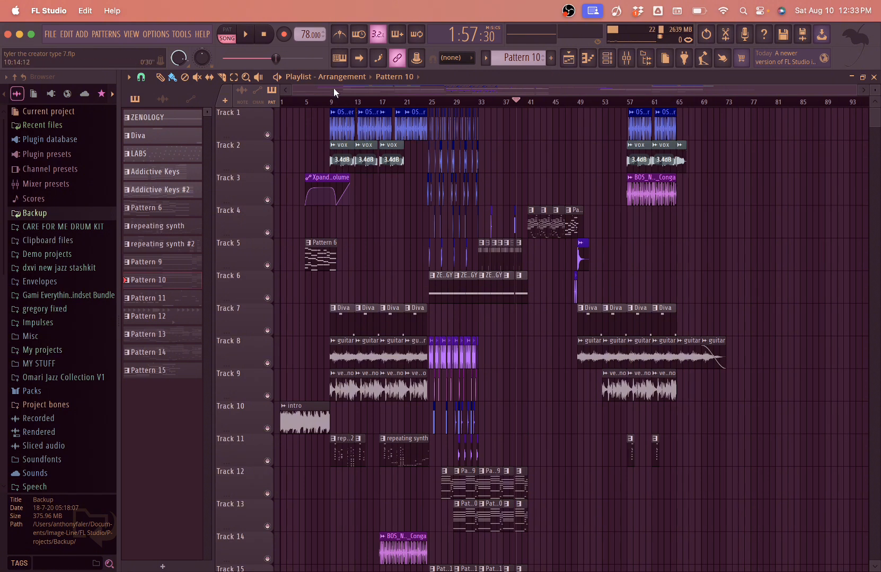
left_click_drag(337, 101, 278, 99)
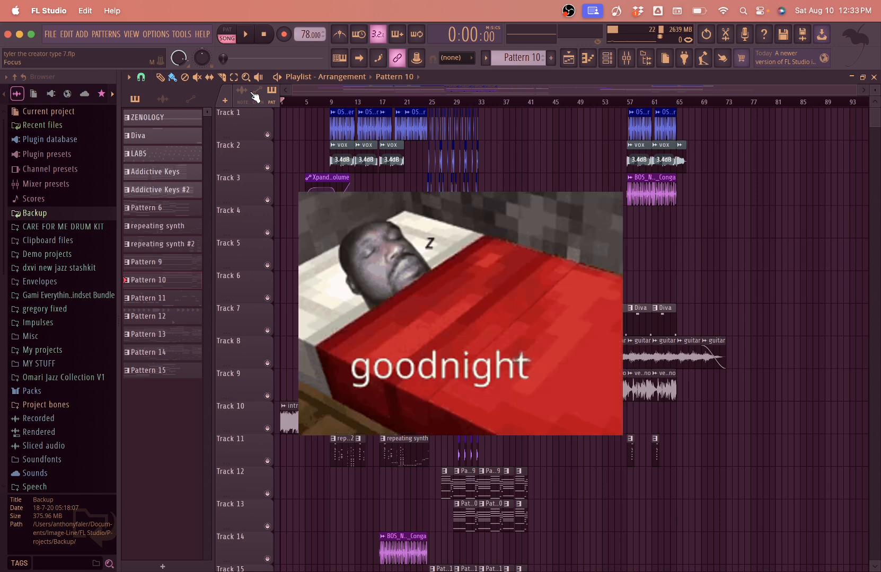
scroll(331, 367, "up", 8)
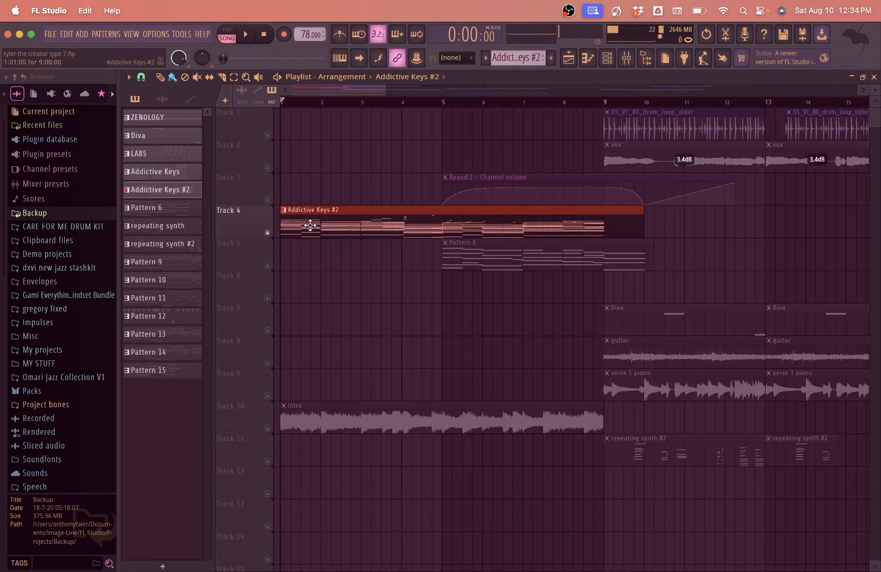
left_click(267, 429)
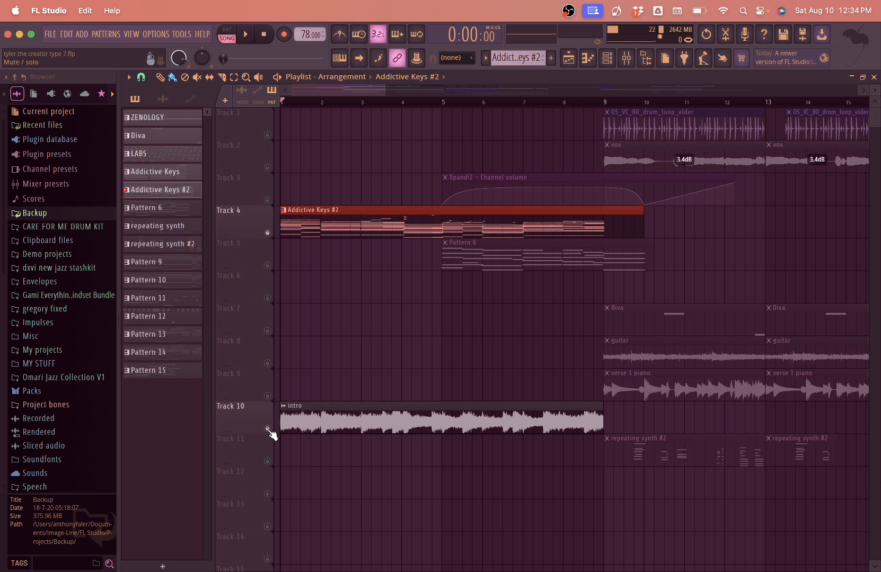
left_click(268, 429)
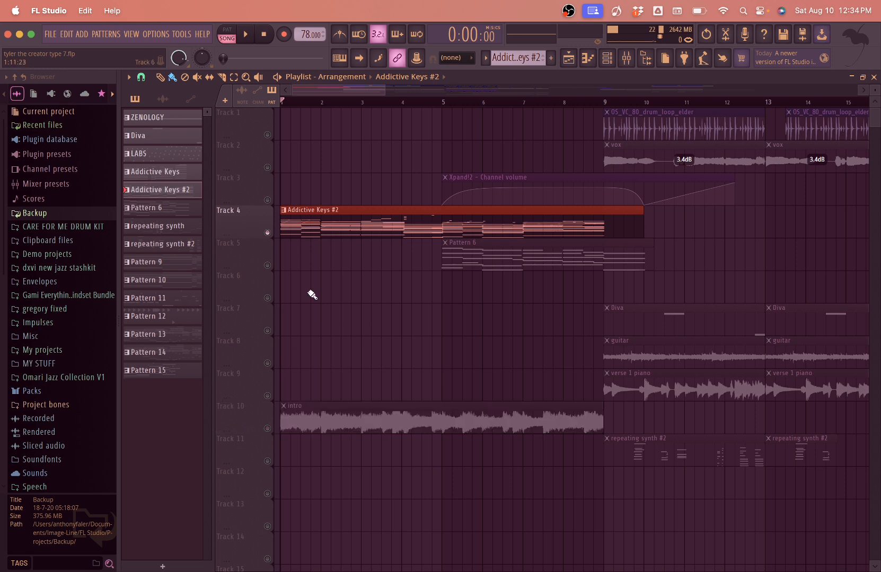
Step: Open the Addictive Keys channel's notes from the Addictive Keys #2 pattern in the piano roll and play the progression
left_click(607, 57)
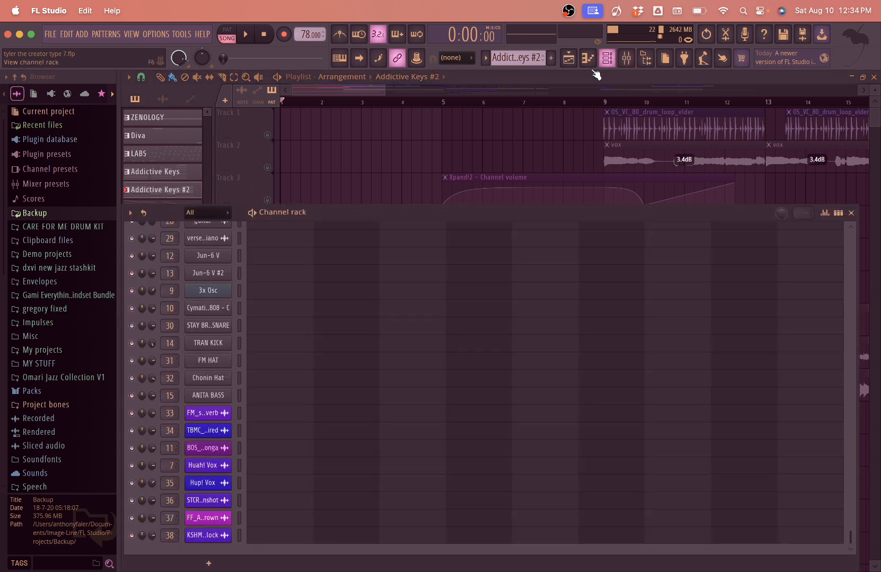
scroll(350, 440, "up", 5)
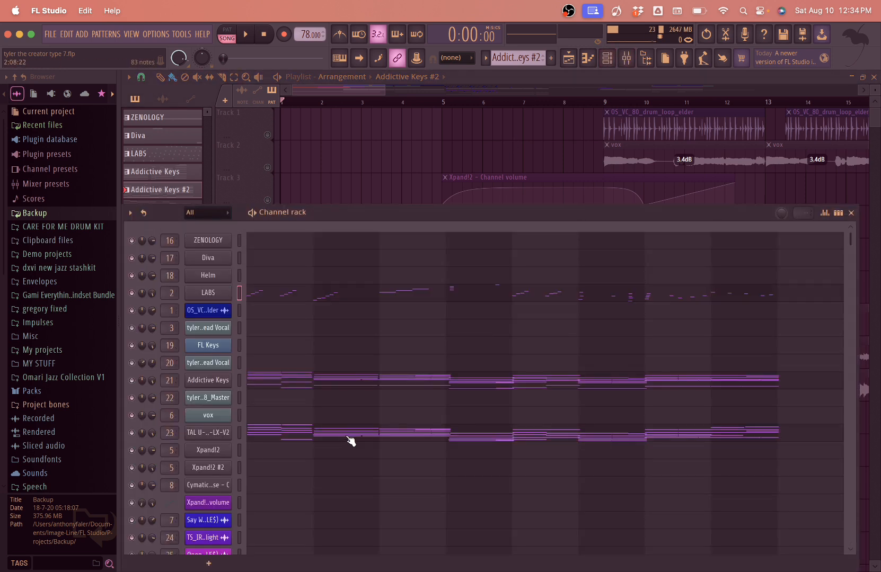
left_click(326, 380)
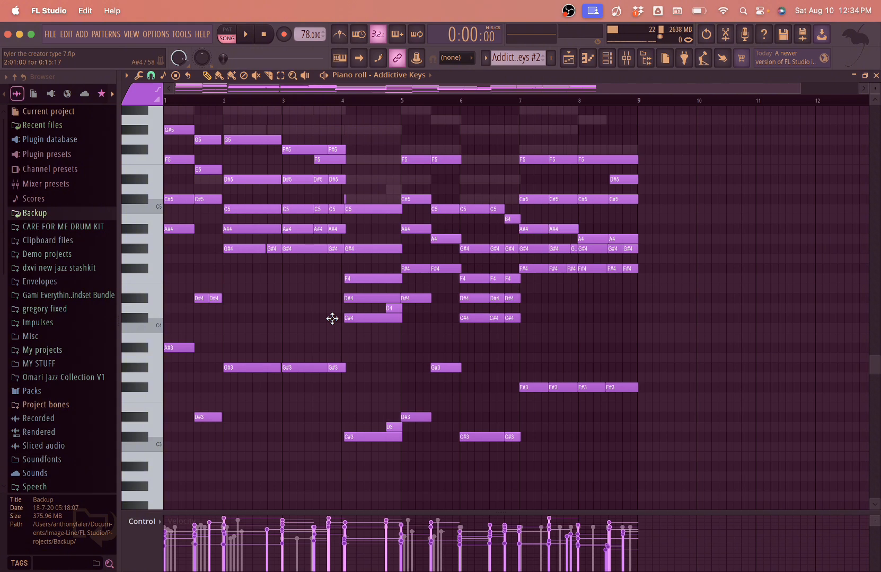
key("space")
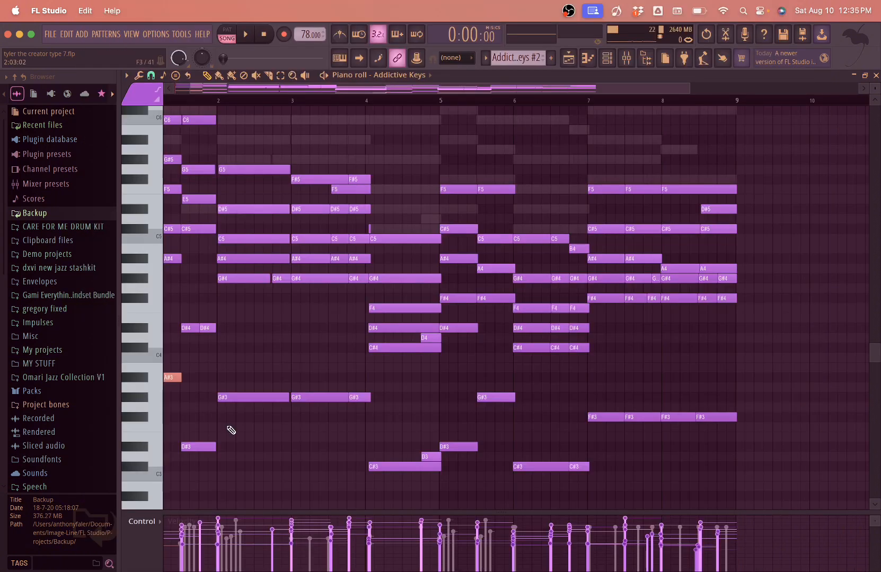
Step: Examine the opening chords in bars 1 and 2 of the piano roll, starting from the A#3 bass note
scroll(231, 430, "down", 2)
scroll(231, 430, "left", 1)
scroll(231, 431, "up", 2)
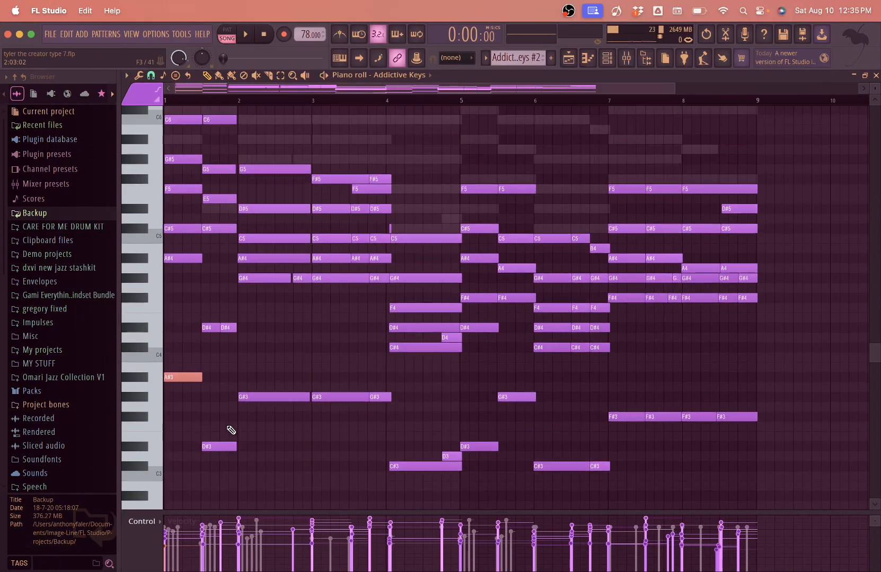
scroll(210, 421, "up", 1)
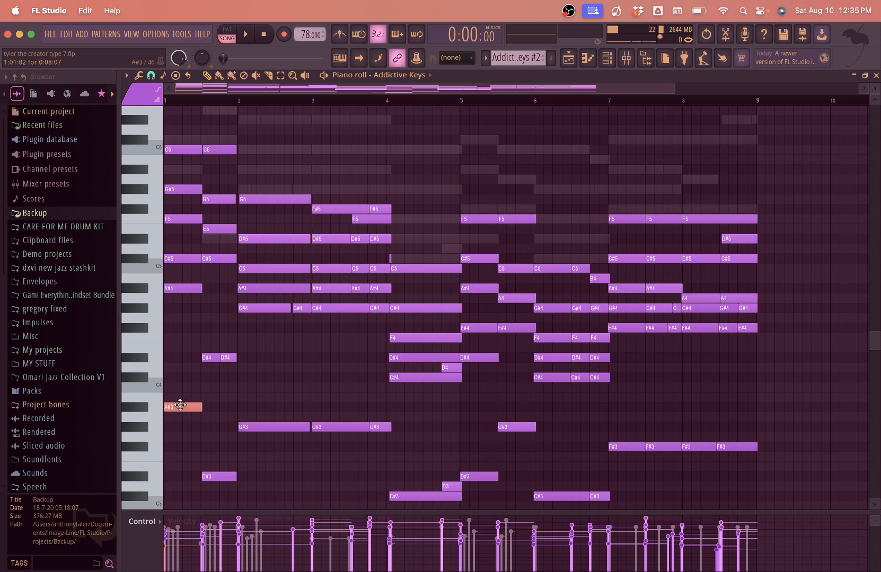
key("super+Up")
key("super+Down")
scroll(194, 373, "up", 4)
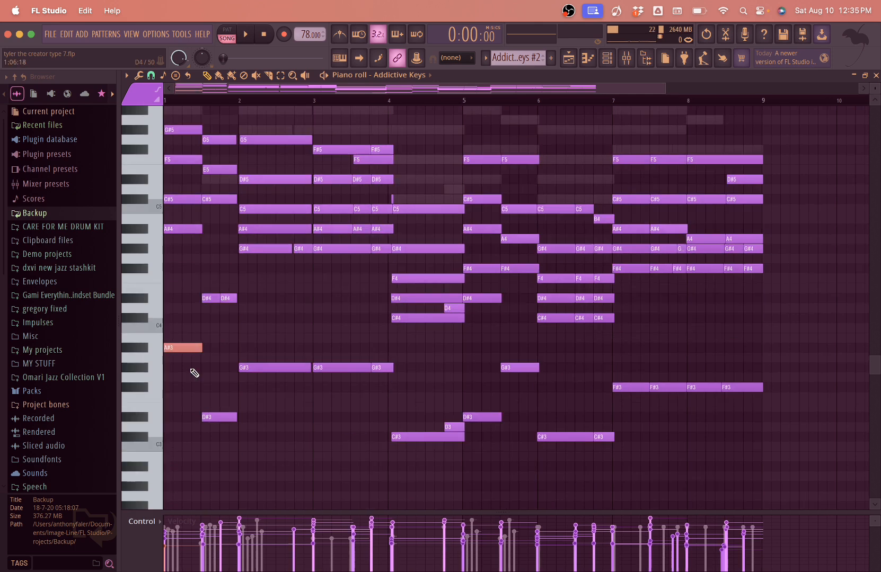
scroll(194, 372, "down", 3)
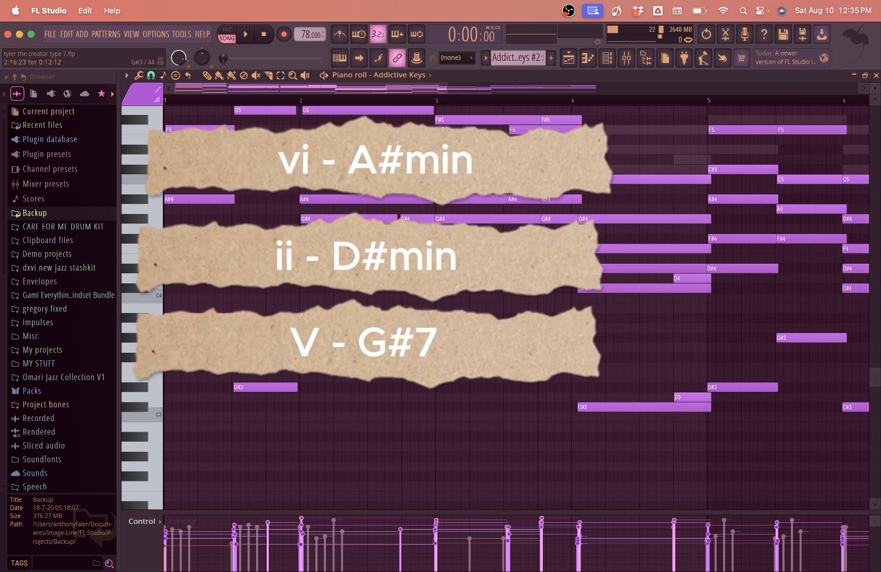
Step: Highlight the chords in bars 2 and 3 and their top notes G5 and F#5 to examine the voicing
left_click(593, 408)
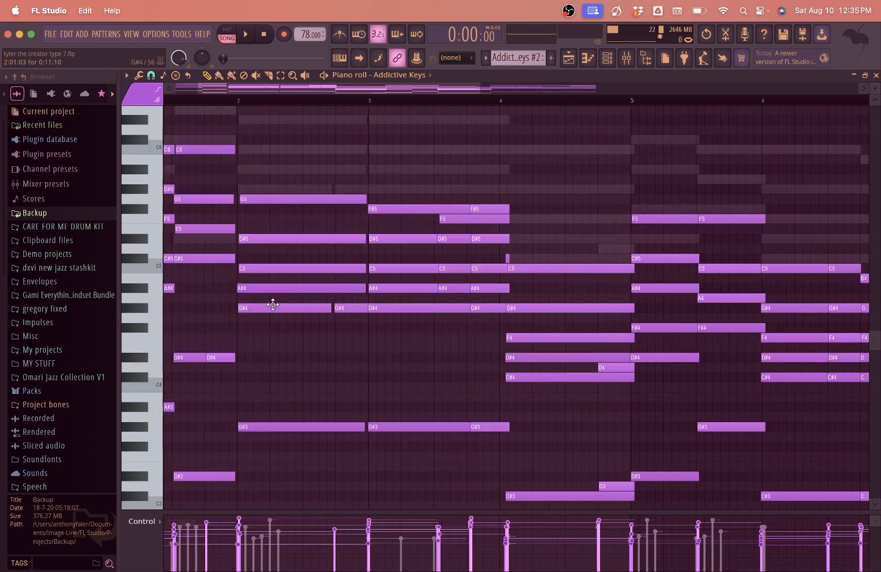
left_click_drag(277, 460, 329, 108)
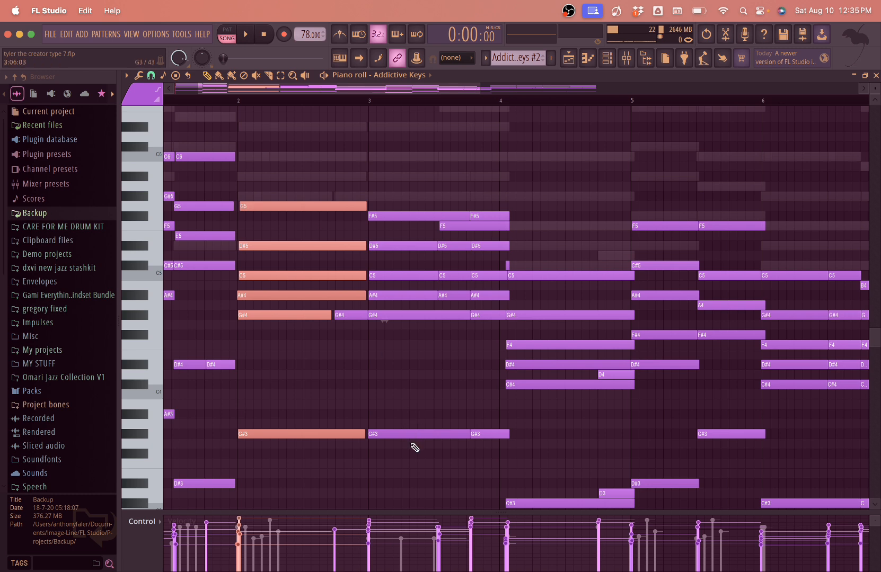
left_click_drag(411, 449, 450, 201)
left_click_drag(338, 201, 387, 230)
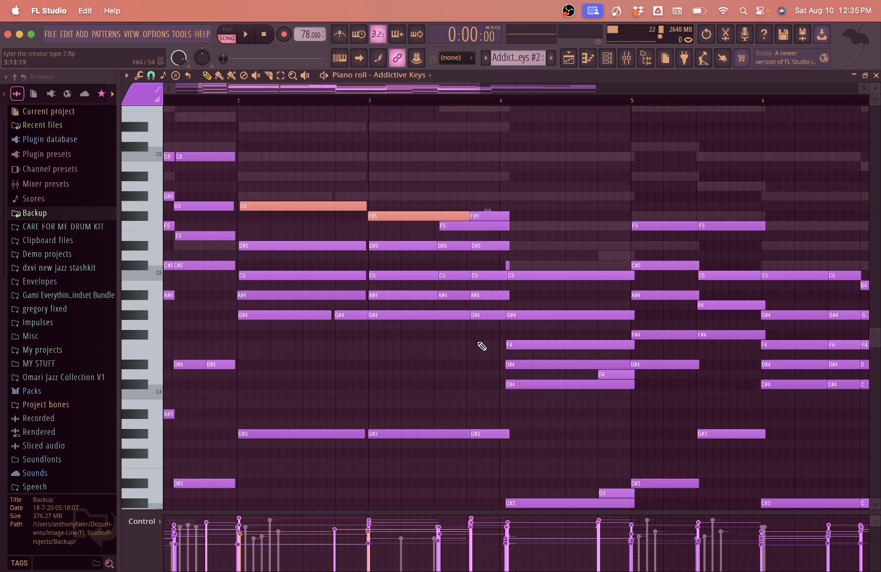
Step: Highlight the bar 4 chord and check the bass notes D#3, G#3 and C#3 through bars 5 and 6
scroll(481, 349, "down", 3)
left_click_drag(551, 468, 568, 209)
scroll(568, 211, "down", 3)
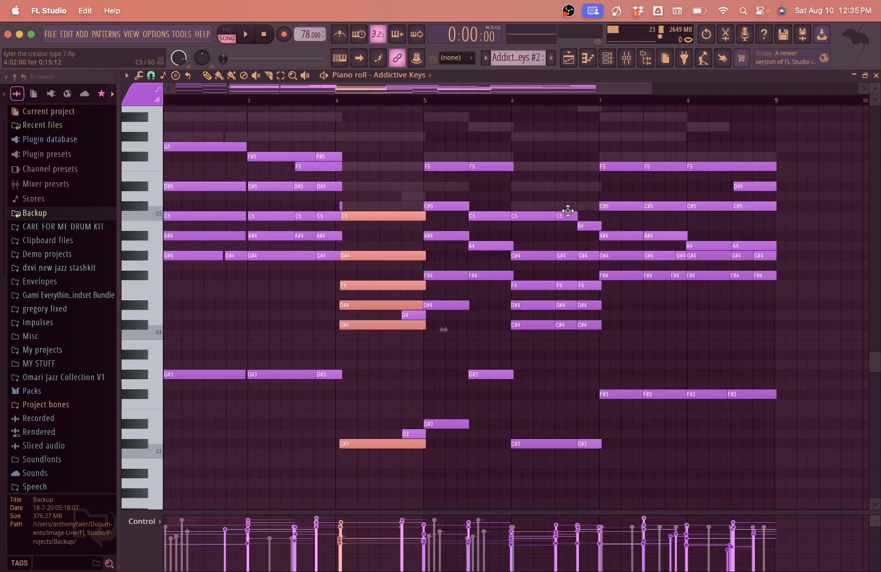
scroll(554, 301, "down", 2)
left_click(414, 394)
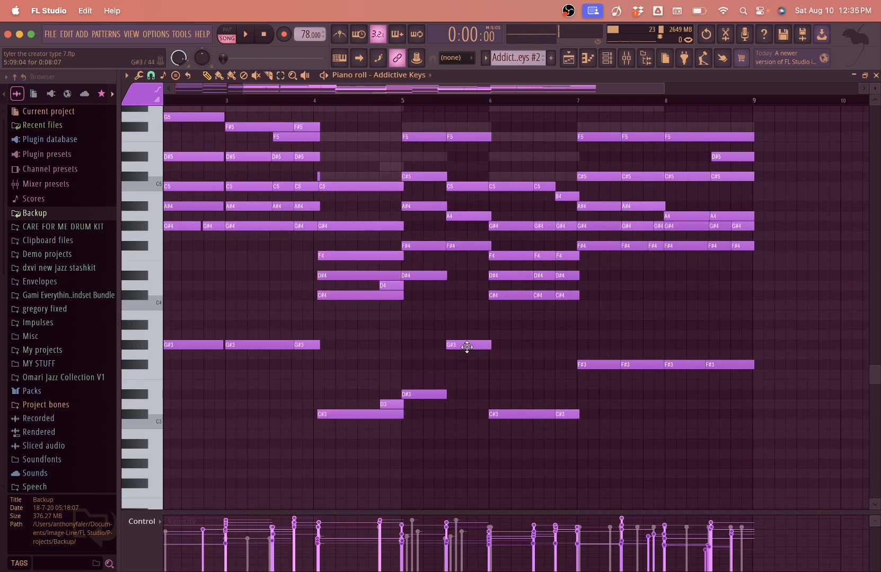
left_click(466, 346)
left_click(503, 414)
scroll(503, 415, "right", 1)
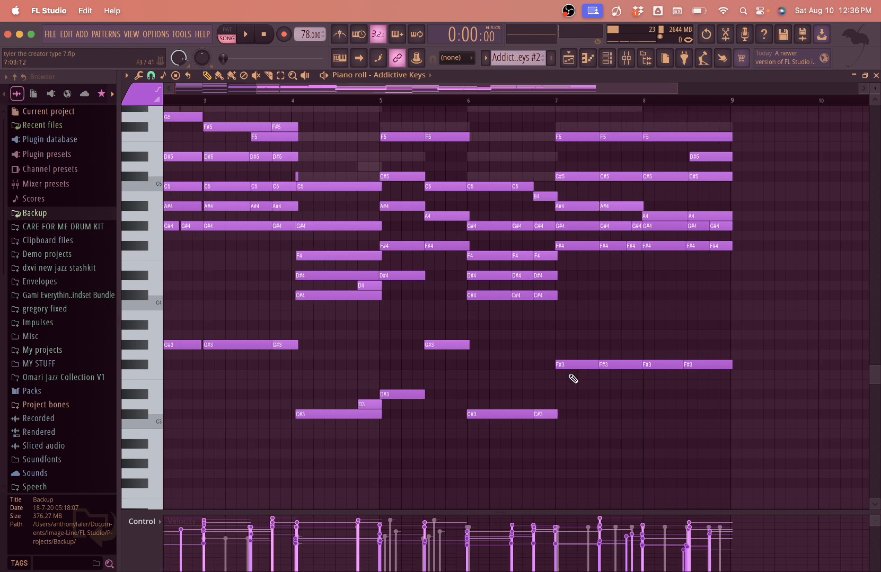
Step: Highlight the F#3-based chords in bars 7 and 8 and single out the first A4 note of bar 8
scroll(579, 376, "up", 3)
scroll(579, 376, "right", 2)
scroll(580, 376, "up", 1)
scroll(579, 376, "right", 2)
scroll(579, 376, "down", 3)
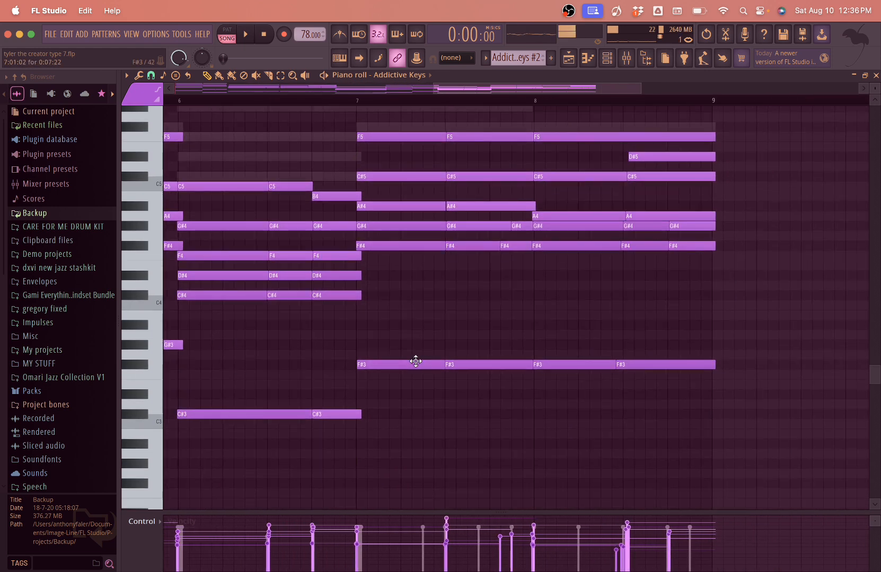
left_click_drag(417, 384, 457, 109)
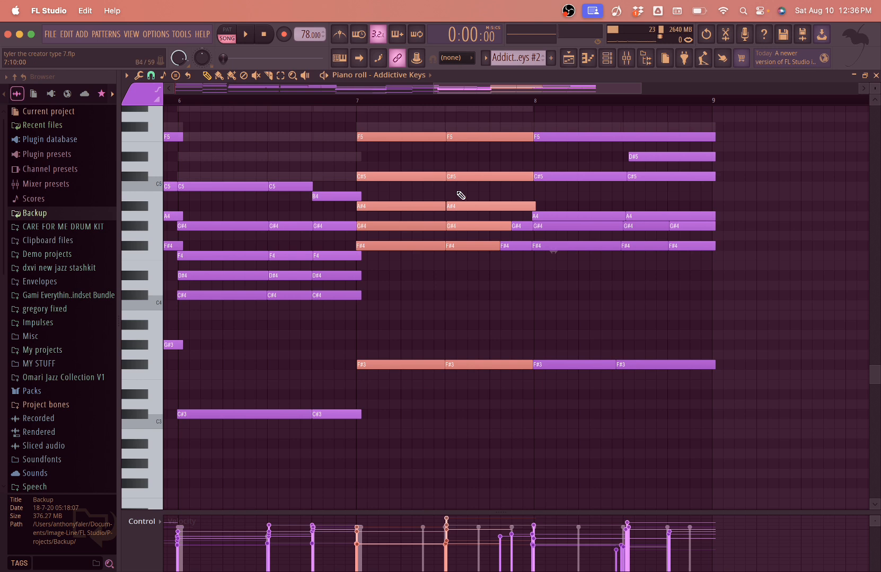
left_click_drag(552, 390, 563, 117)
left_click(555, 216)
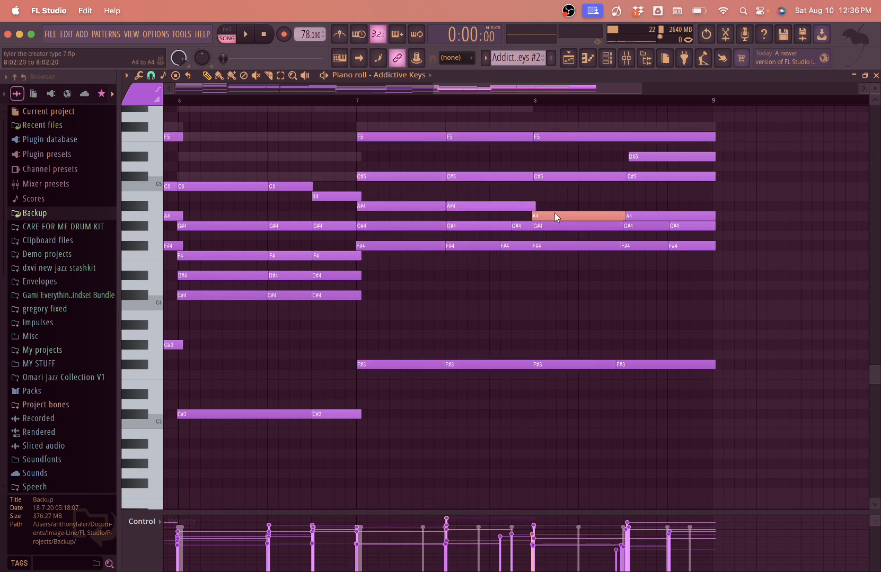
scroll(555, 212, "up", 3, "ctrl")
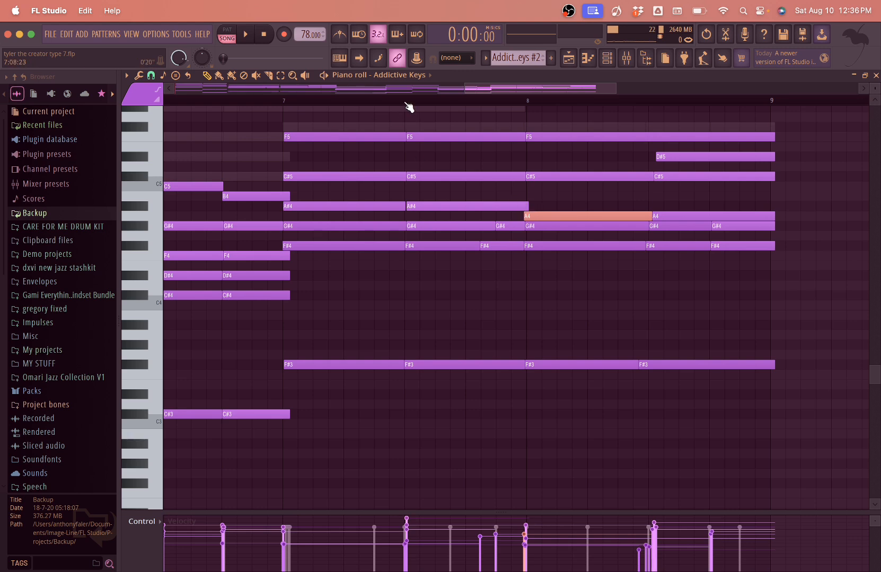
Step: Play the progression from bar 7 to hear the last two bars, and stop playback
left_click(286, 102)
key("space")
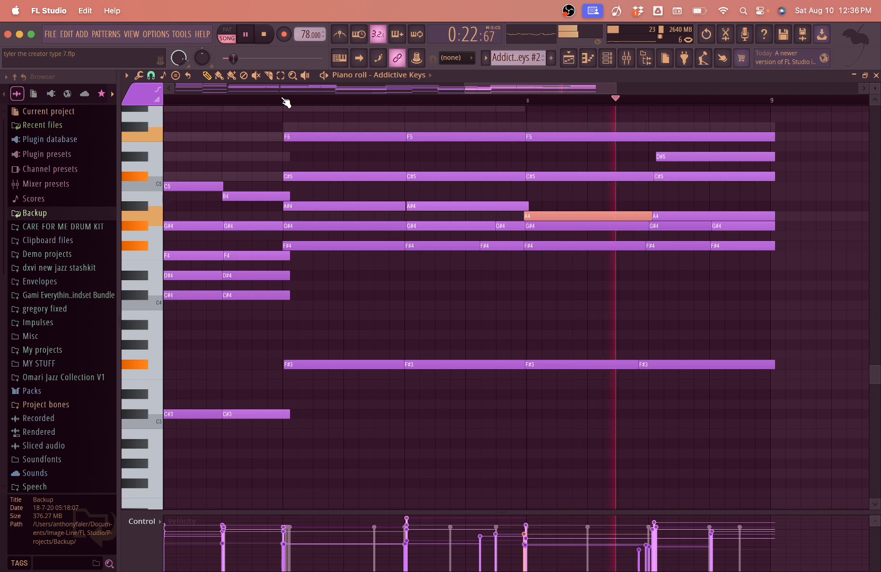
key("space")
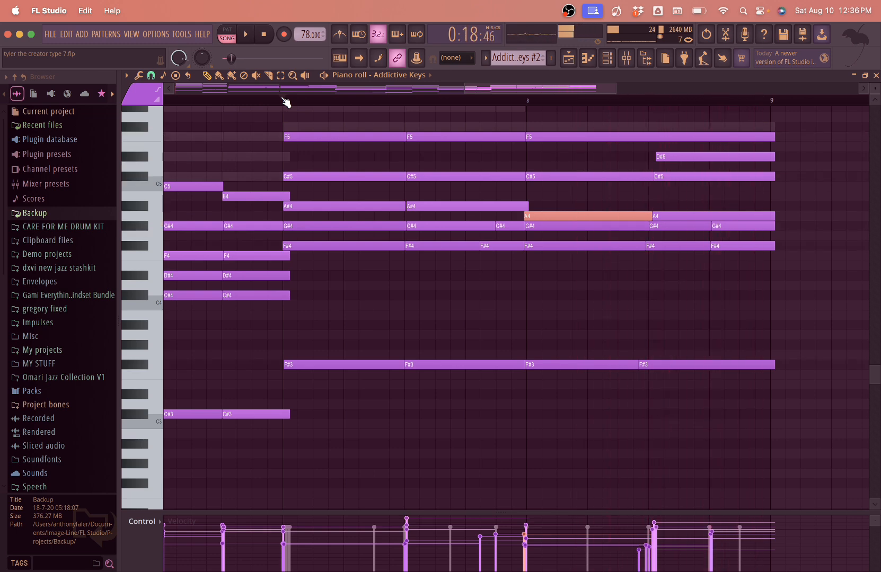
Step: Close the Addictive Keys piano roll and inspect the TAL-U-NO-LX-V2 synth's preset and settings
scroll(469, 202, "down", 5)
scroll(470, 202, "down", 2)
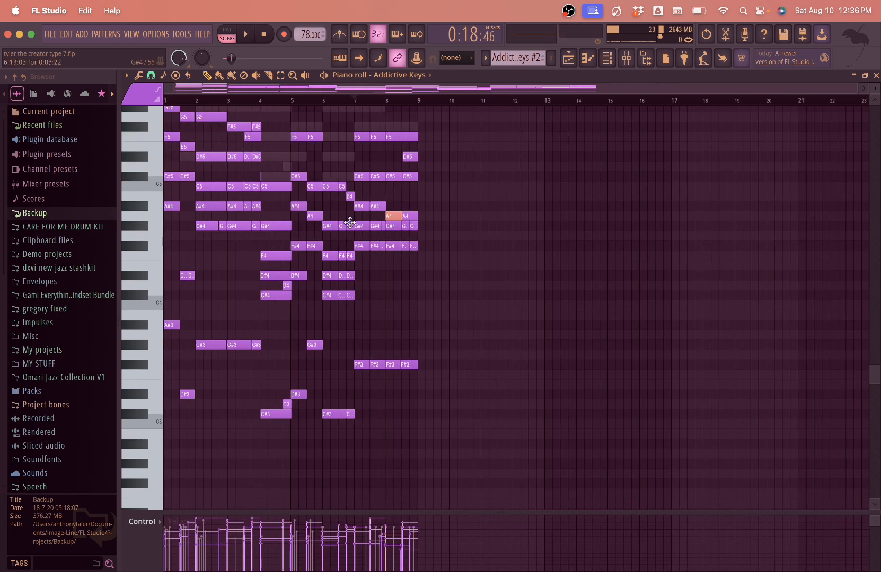
scroll(152, 226, "up", 3)
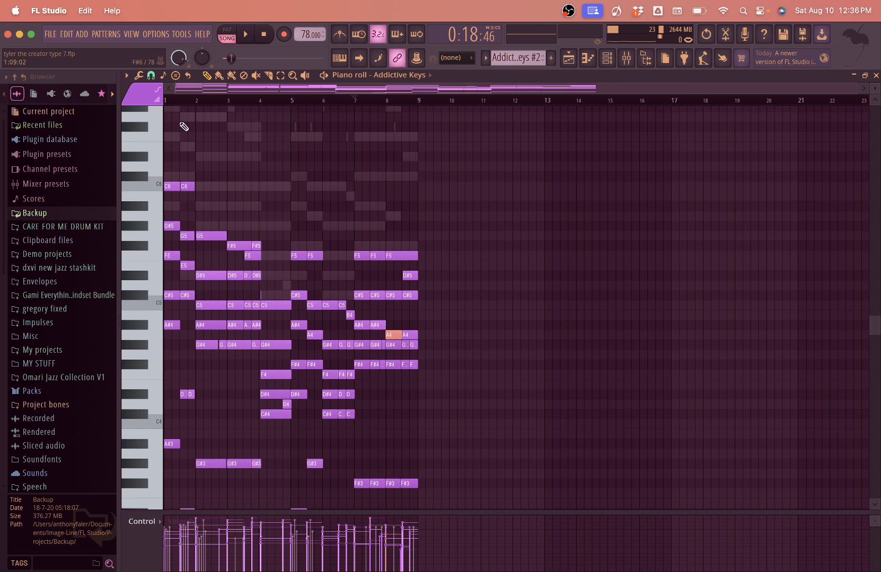
left_click(875, 77)
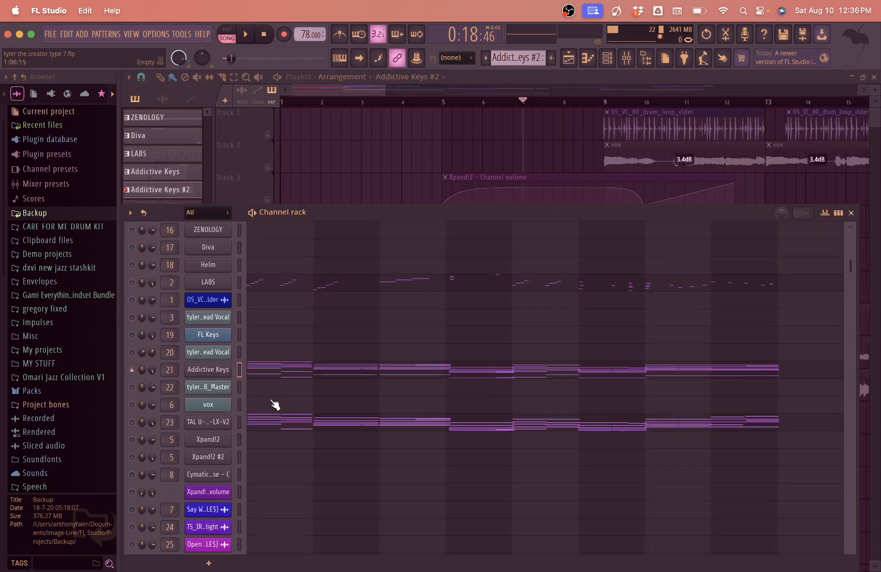
scroll(271, 402, "down", 2)
scroll(271, 400, "up", 1)
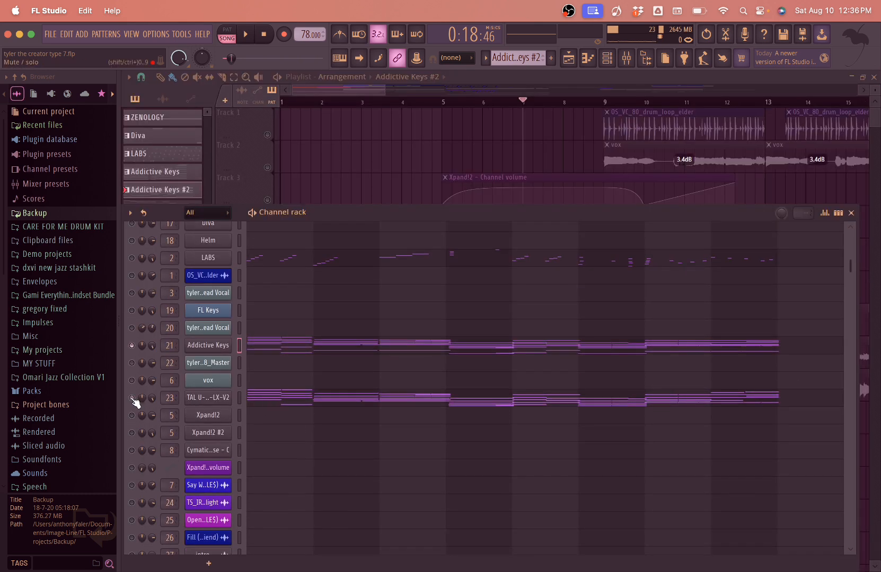
left_click(224, 399)
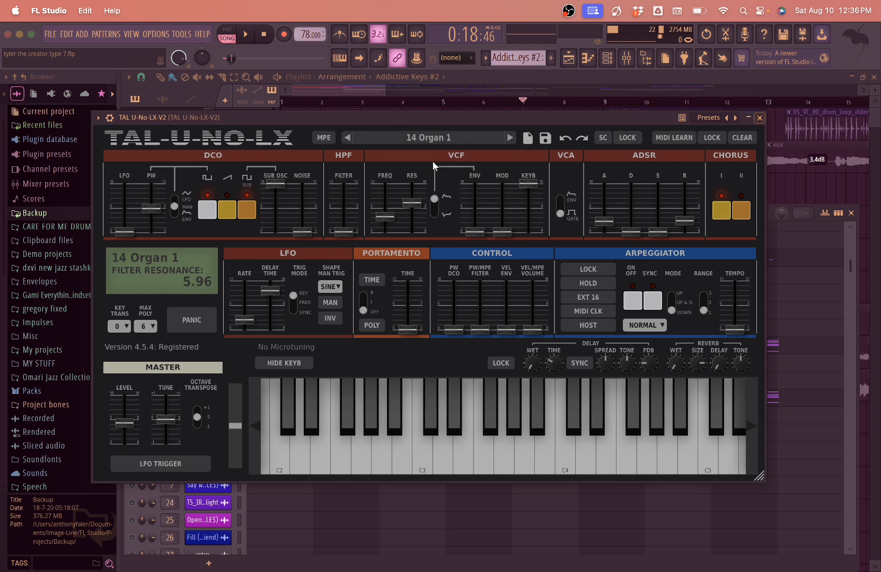
left_click(759, 118)
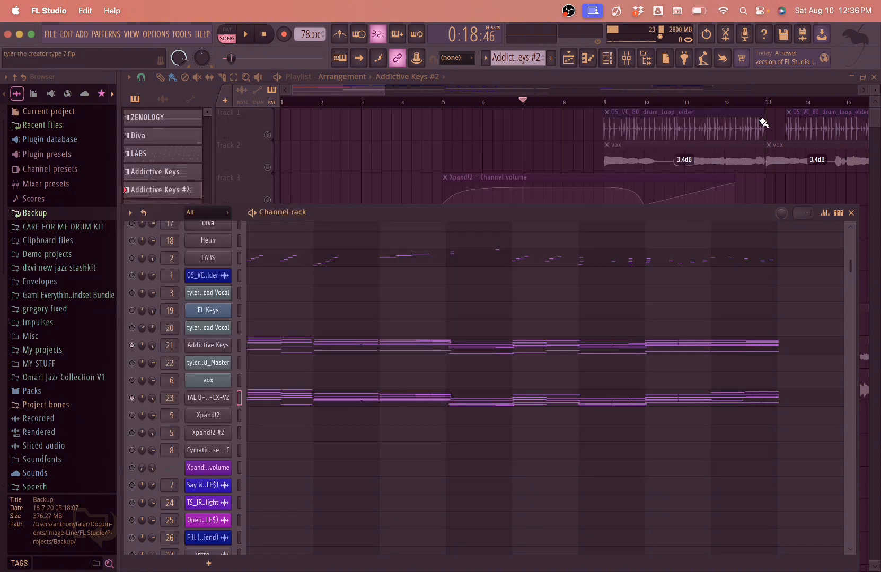
Step: Play the TAL-U-NO-LX-V2 layer on its own from the start of the song, and stop playback
left_click(386, 399)
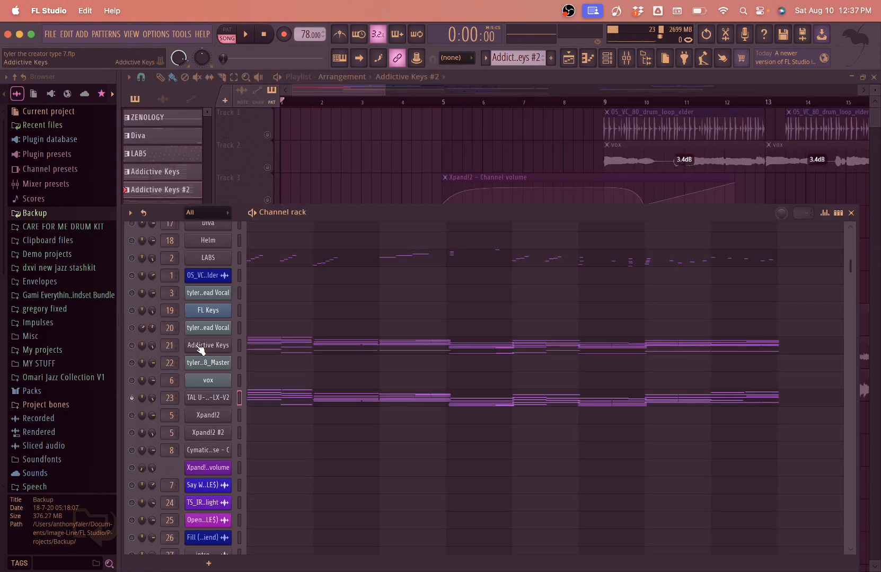
key("space")
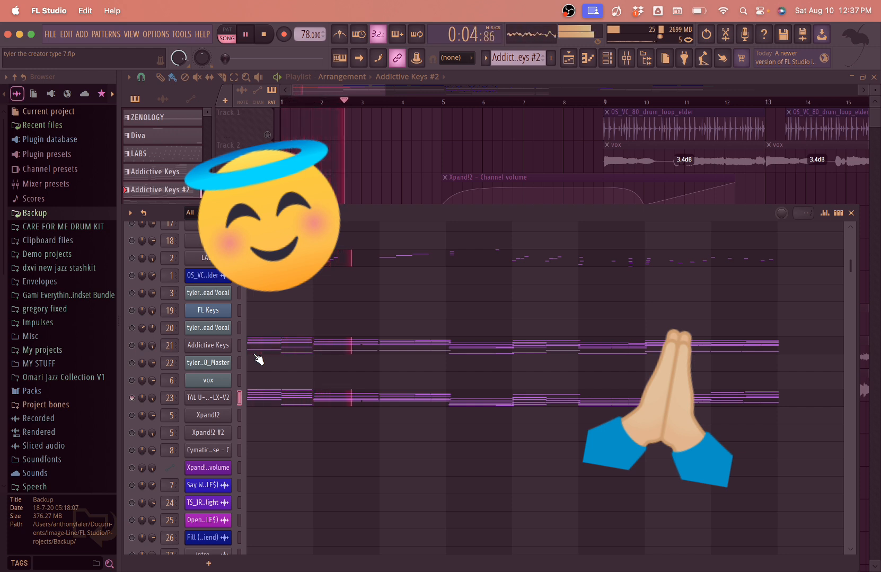
key("space")
Step: Open the LABS instrument from the channel rack to see its loaded sound
scroll(329, 313, "up", 2)
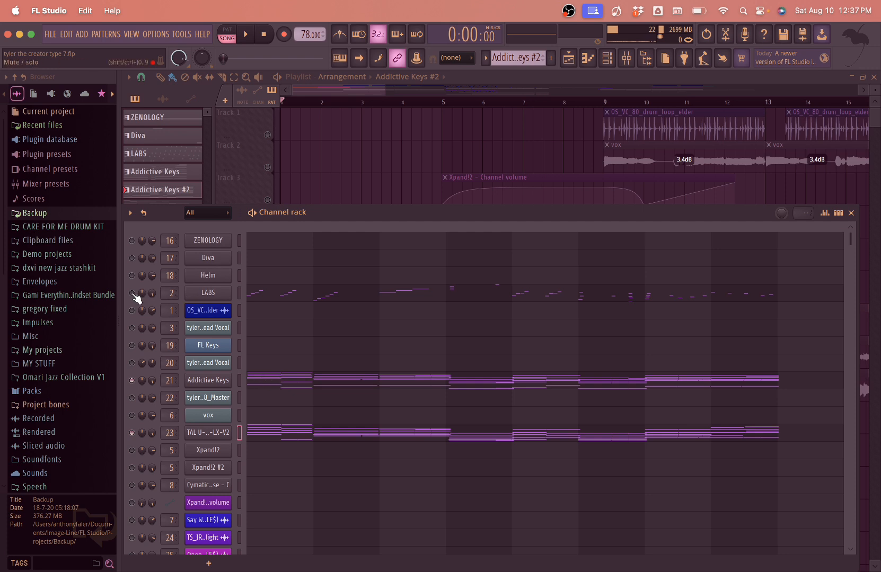
left_click(202, 294)
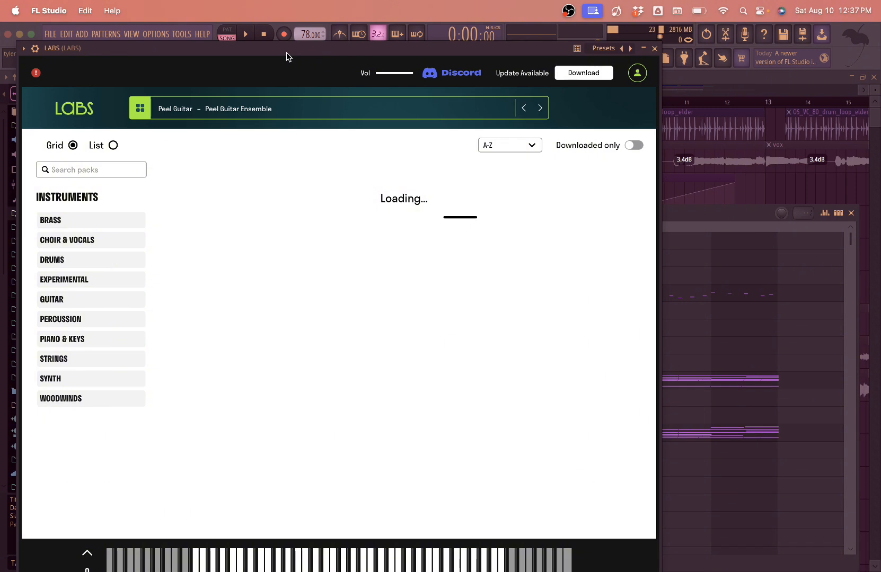
Step: Inspect the LABS pack list and the sounds in the loaded Peel Guitar pack, and close the instrument
left_click_drag(287, 52, 362, 45)
scroll(532, 370, "down", 3)
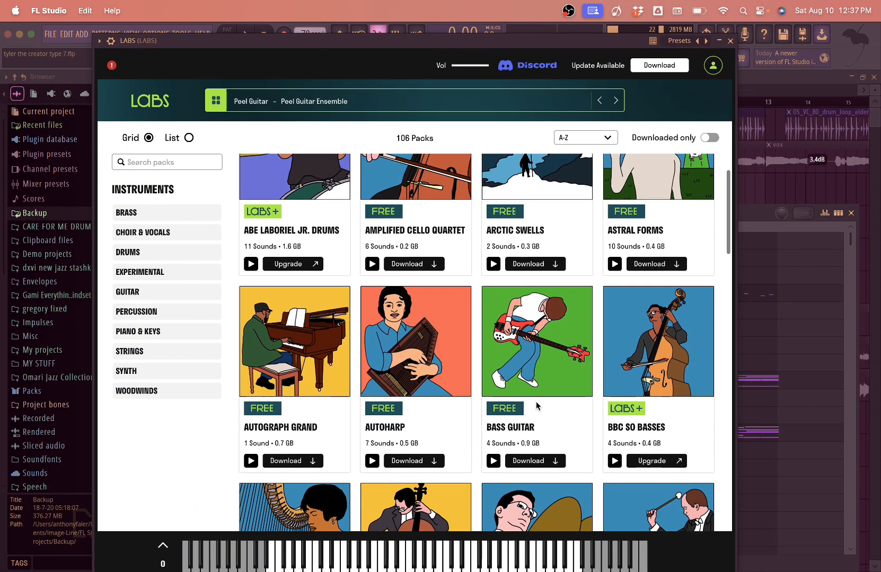
scroll(531, 369, "up", 3)
left_click(729, 41)
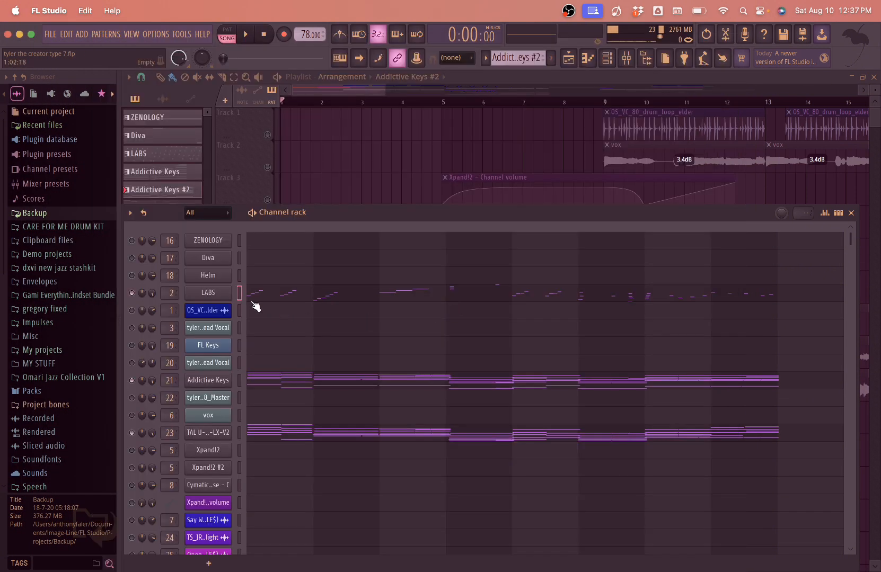
left_click(220, 292)
scroll(451, 378, "down", 4)
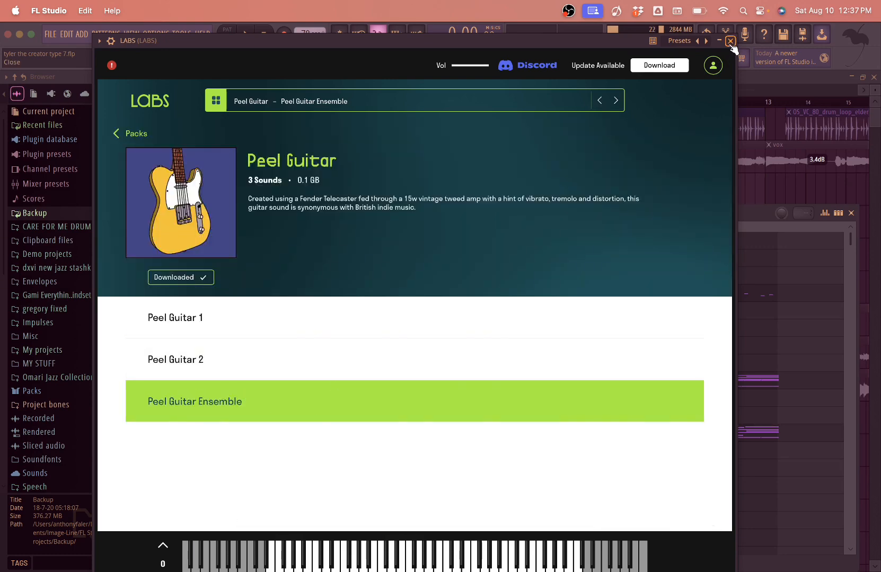
left_click(730, 41)
Step: Open the LABS piano roll to examine the guitar melody's notes, and close it
left_click(287, 297)
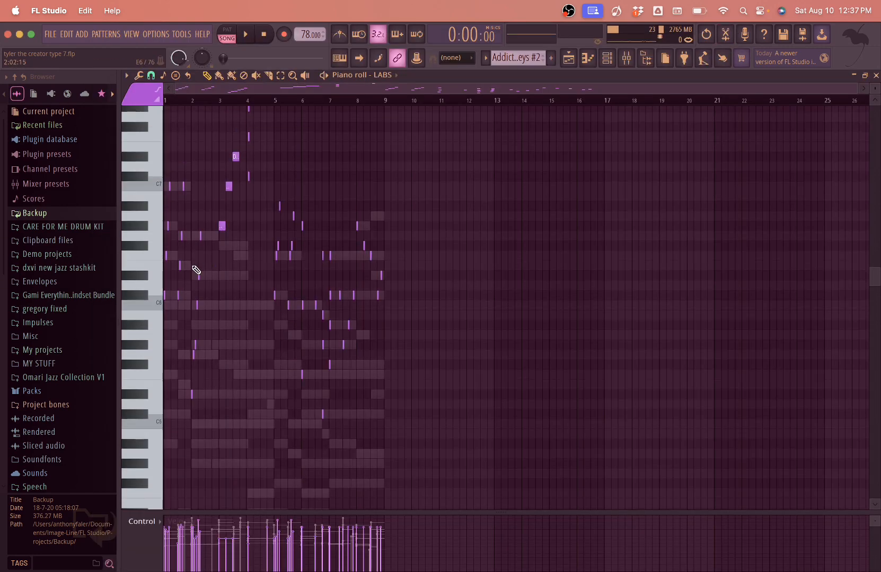
scroll(196, 270, "up", 5, "ctrl")
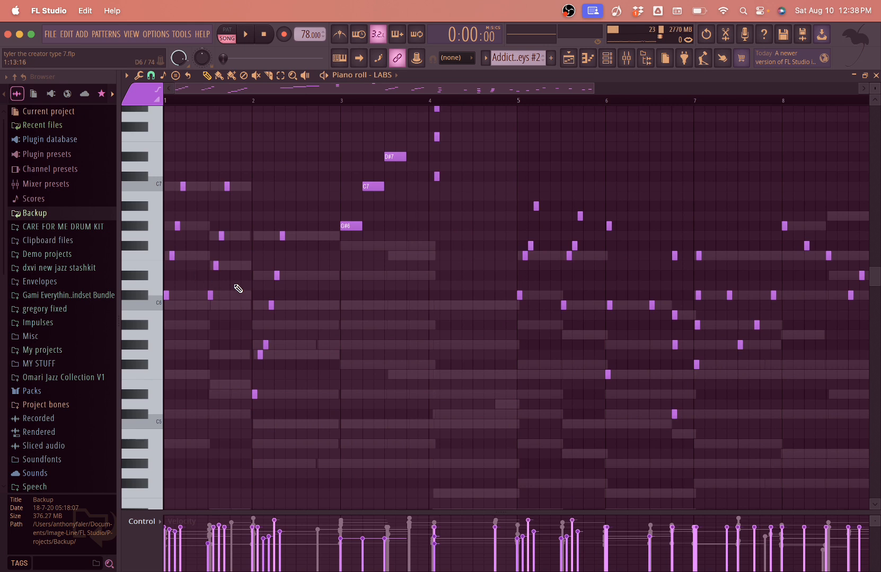
left_click(875, 75)
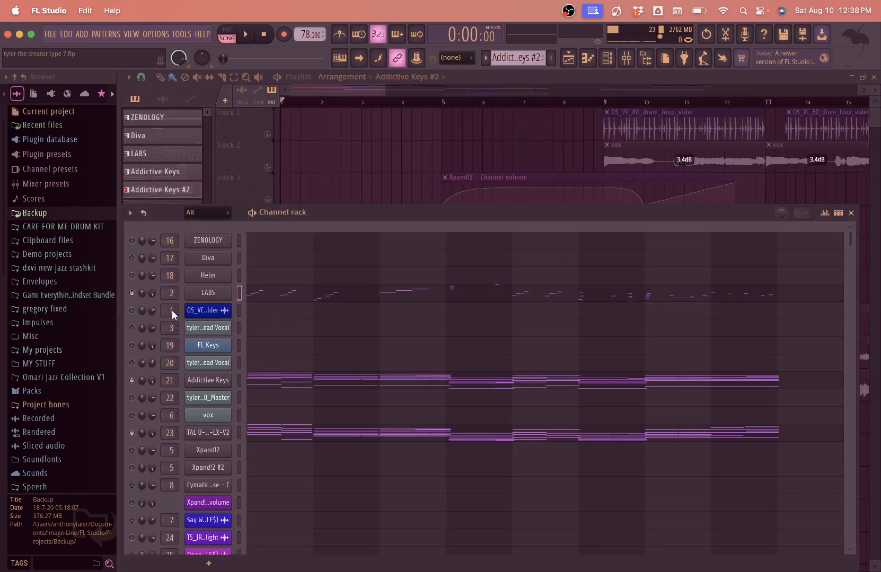
Step: Play the layered intro from the start while following the LABS notes in the piano roll, stop playback and close the piano roll
key("space")
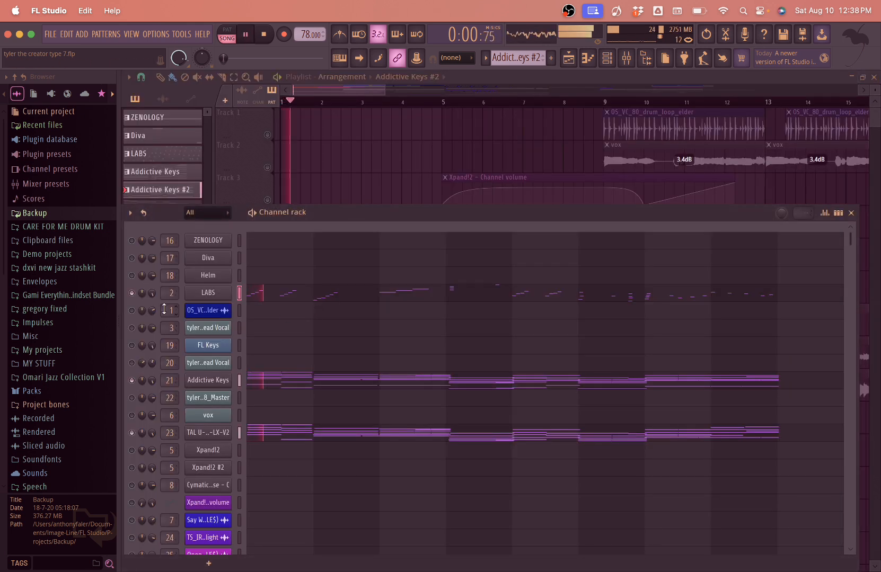
left_click(297, 301)
scroll(297, 300, "up", 3)
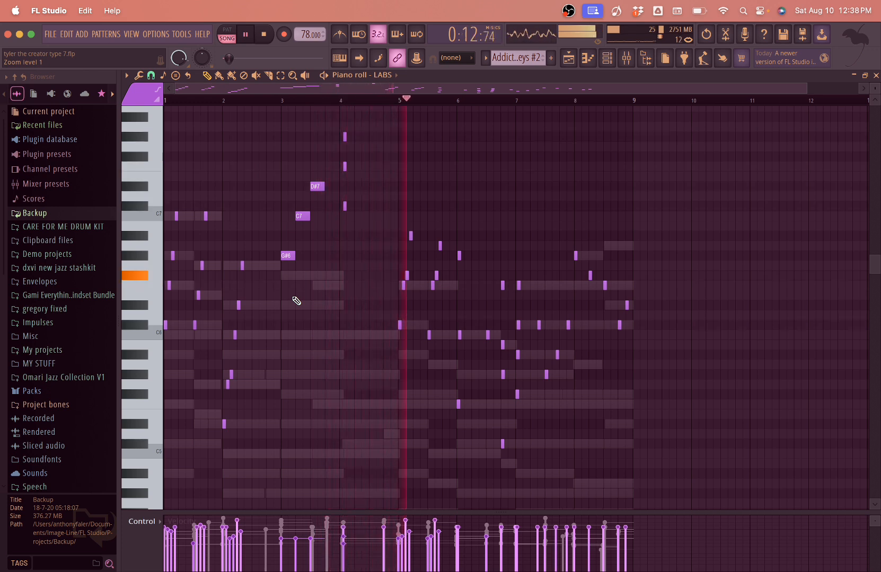
scroll(297, 301, "up", 5)
scroll(296, 301, "down", 4)
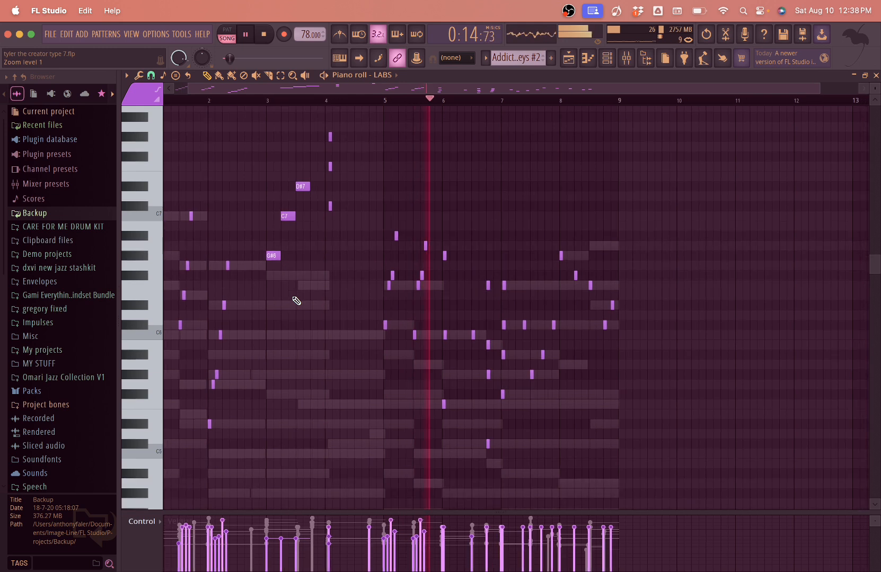
scroll(296, 301, "down", 2)
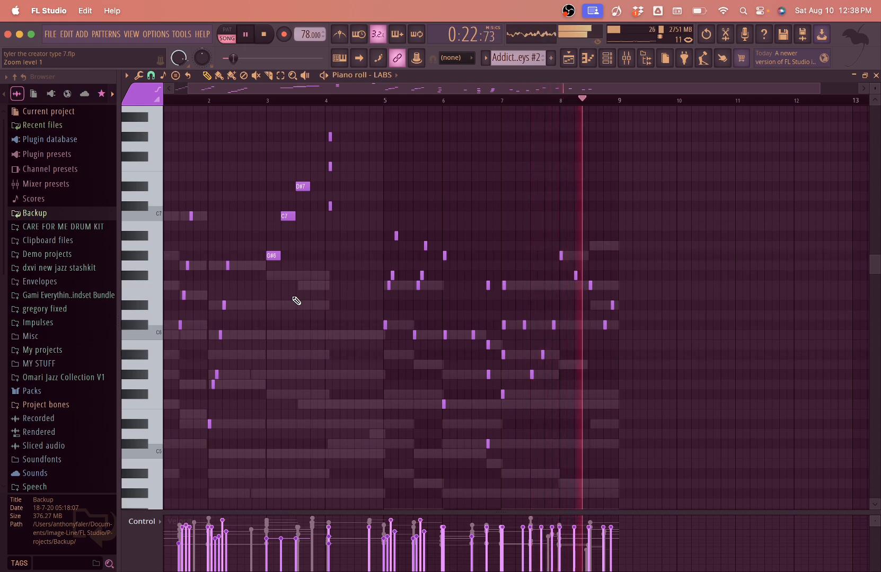
key("space")
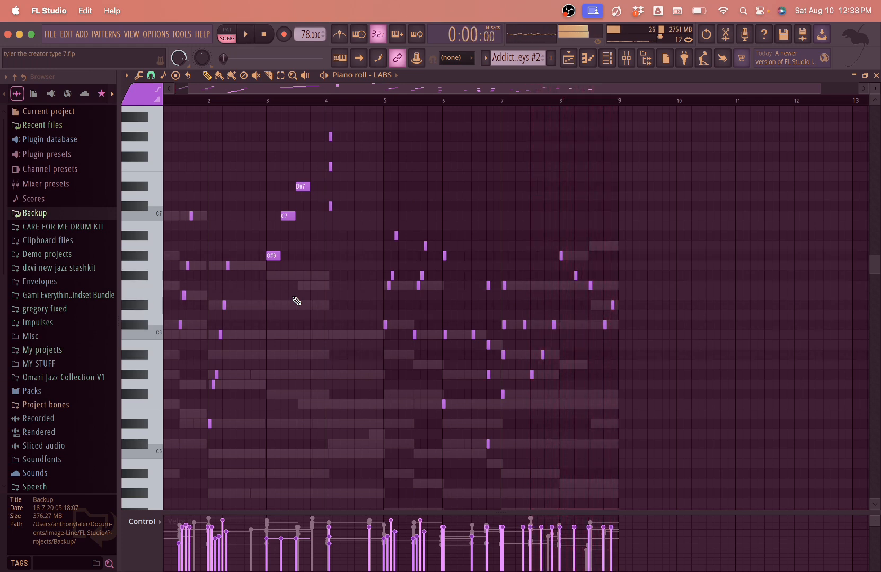
left_click(875, 76)
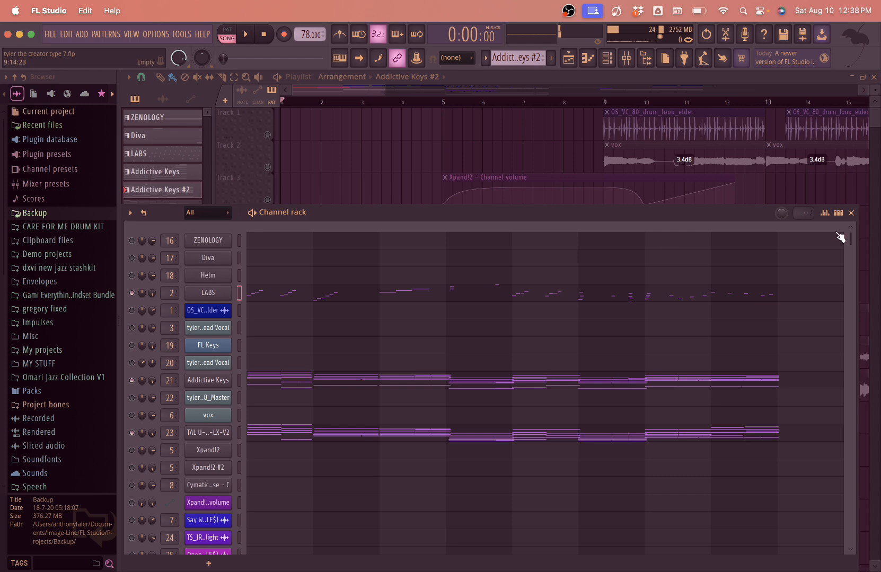
Step: Re-enable the intro audio on Track 10 and delete the Addictive Keys #2 clip from Track 4
left_click(852, 212)
scroll(420, 268, "down", 2)
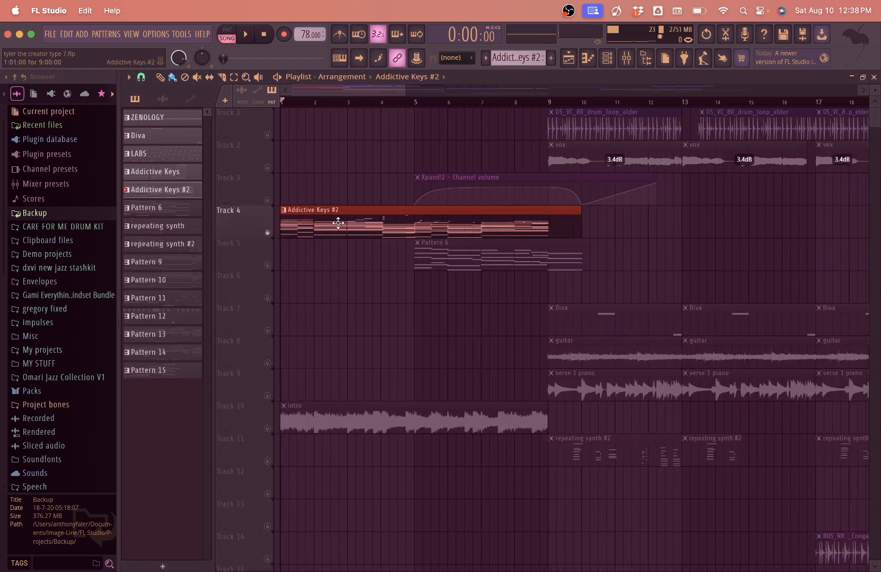
left_click(268, 429)
right_click(345, 234)
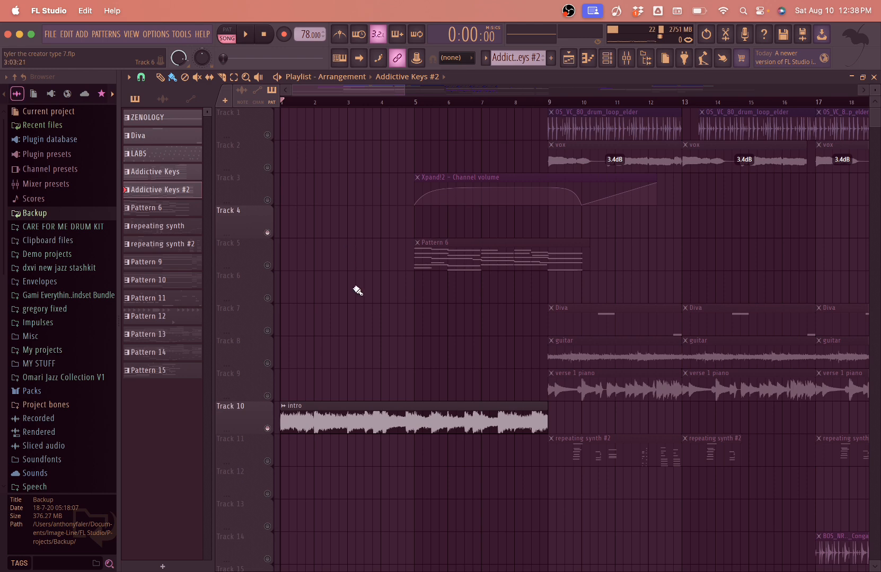
Step: Turn all the muted playlist tracks back on
scroll(357, 291, "down", 2)
right_click(268, 266)
right_click(268, 265)
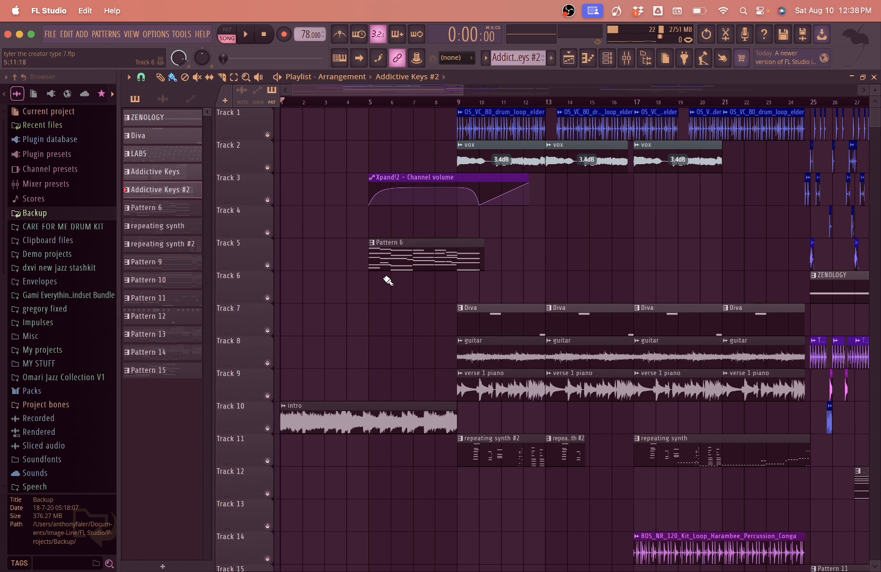
Step: Open Pattern 6 in the channel rack, inspect the Xpand!2 strings preset and close the plugin
scroll(396, 261, "up", 2)
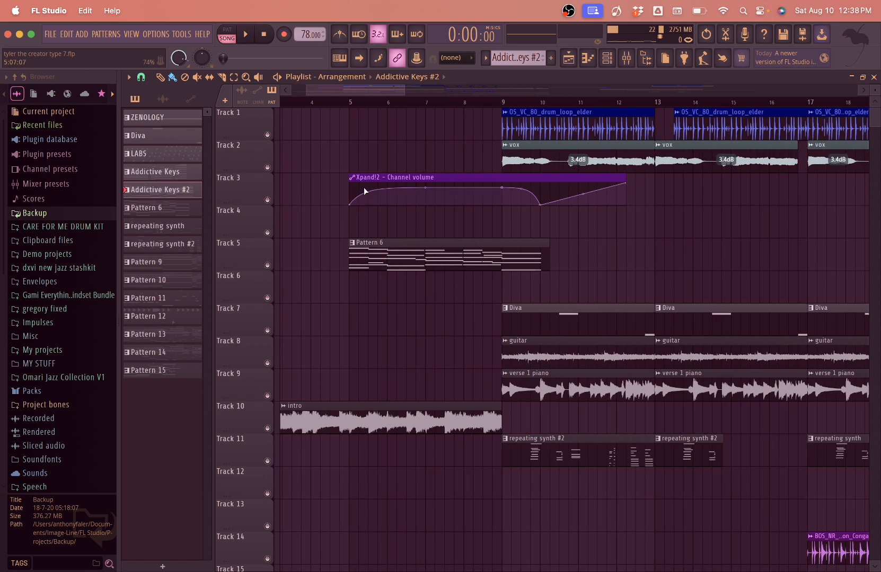
scroll(364, 191, "up", 2)
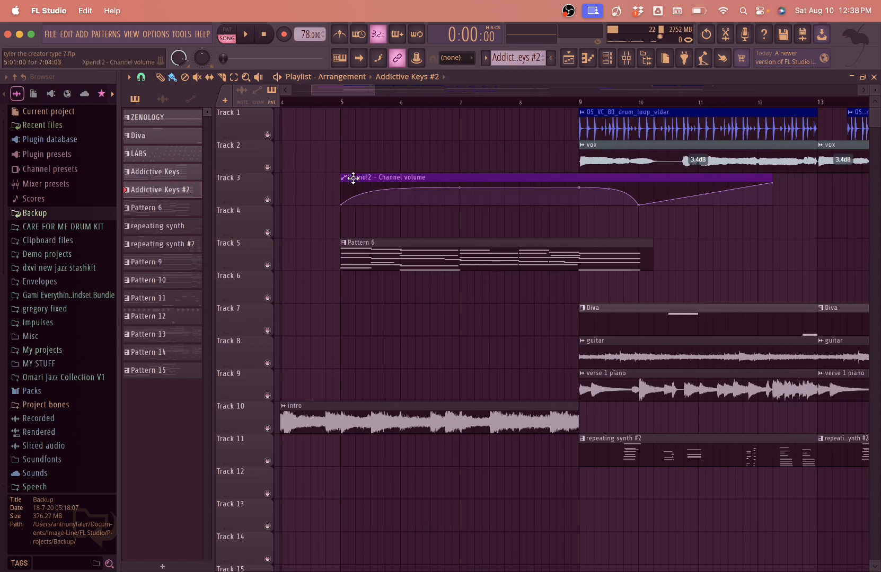
left_click(373, 244)
left_click(607, 57)
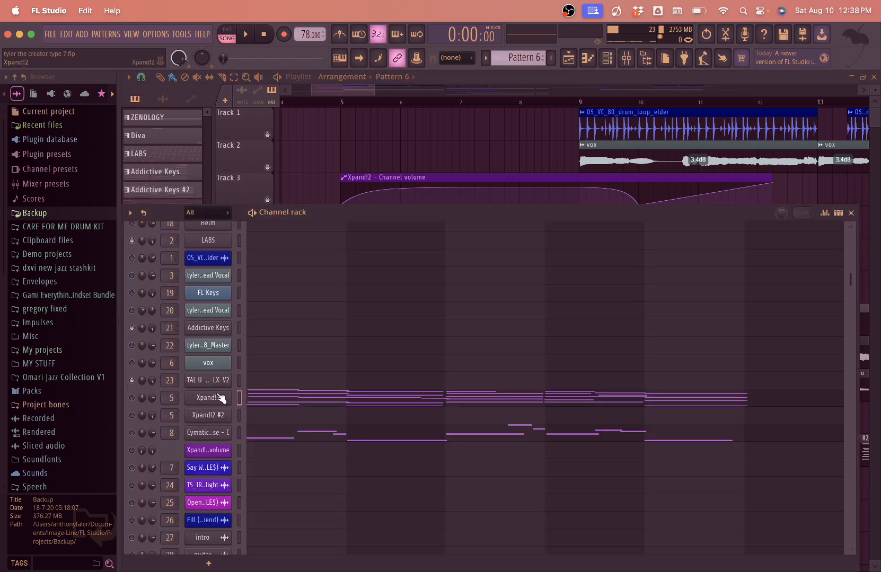
left_click(218, 397)
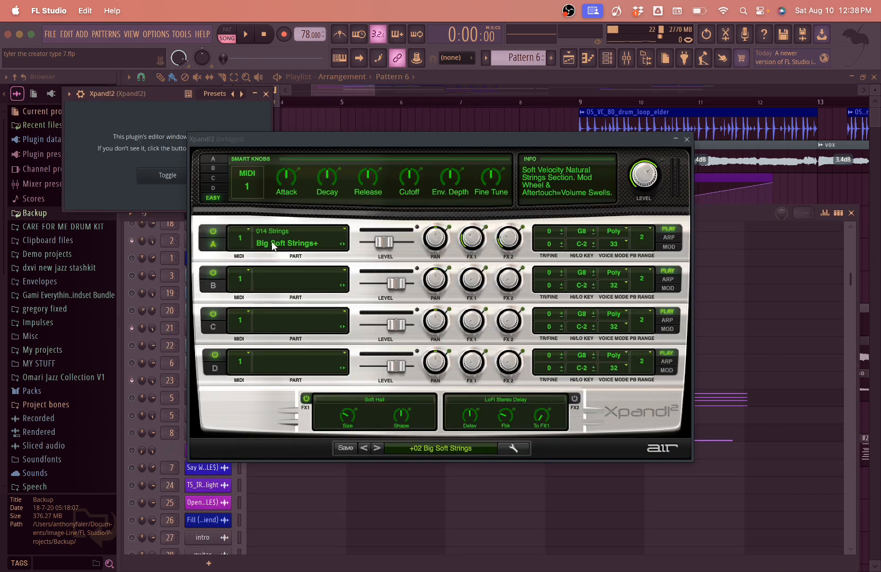
left_click(686, 140)
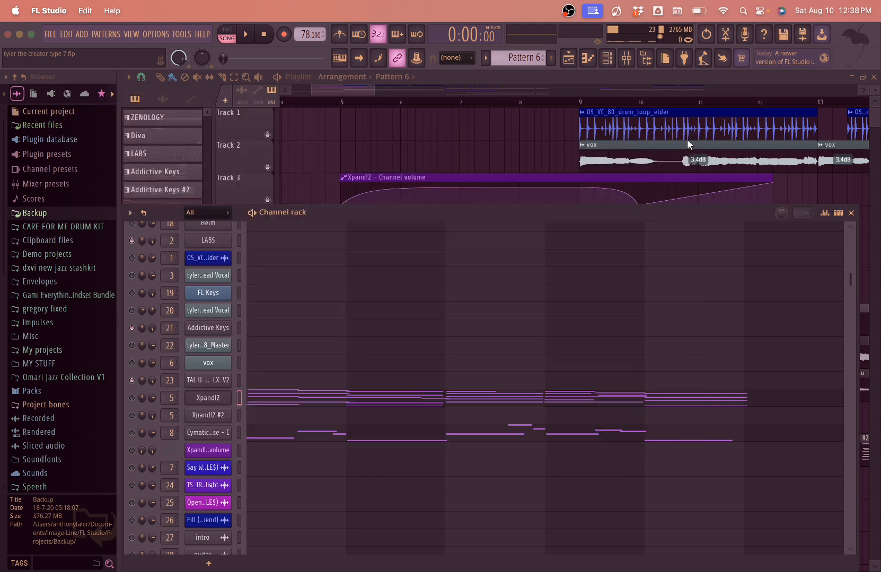
Step: Inspect the Cymatics Oberheim bass channel's sampler settings and waveform, and close its window
left_click(221, 435)
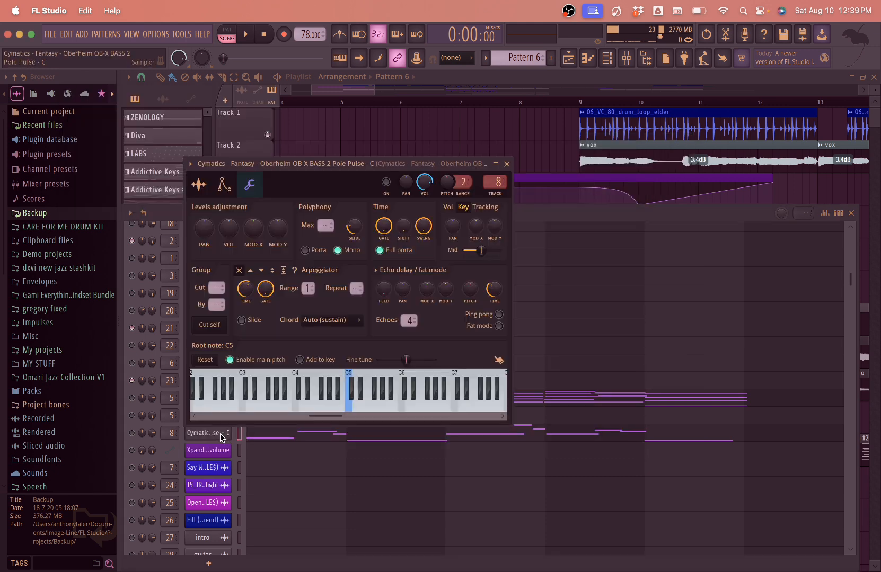
left_click(198, 185)
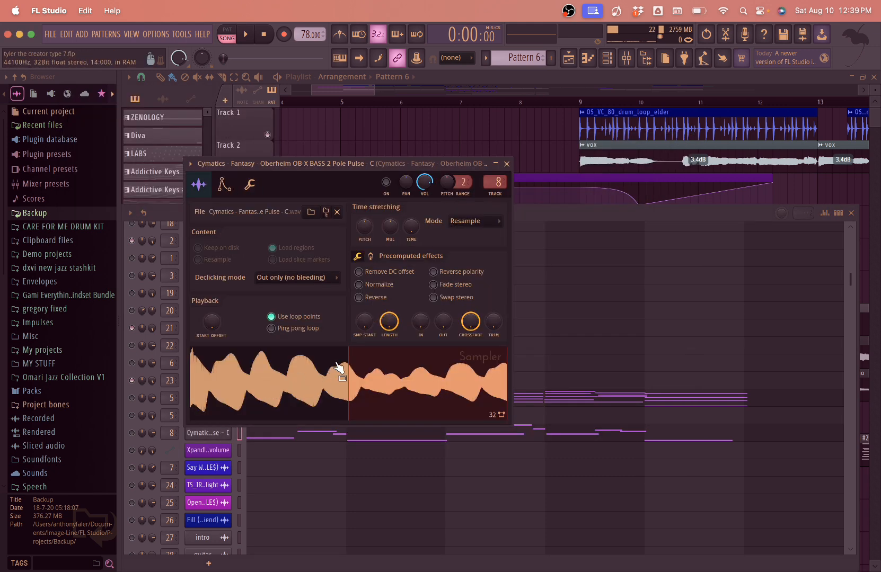
left_click(507, 164)
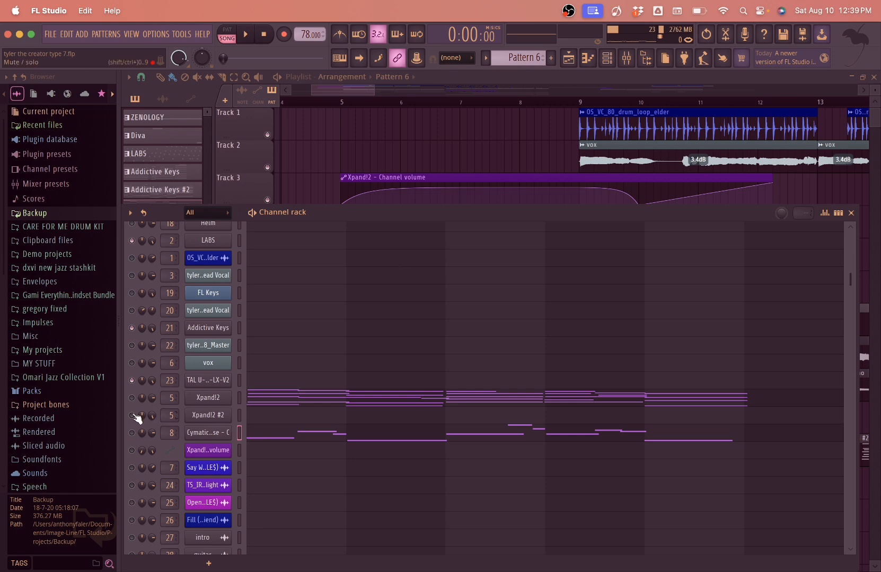
Step: Turn off the channel solo from the TAL-U-NO-LX-V2 channel and close the channel rack
right_click(132, 382)
right_click(132, 381)
right_click(132, 380)
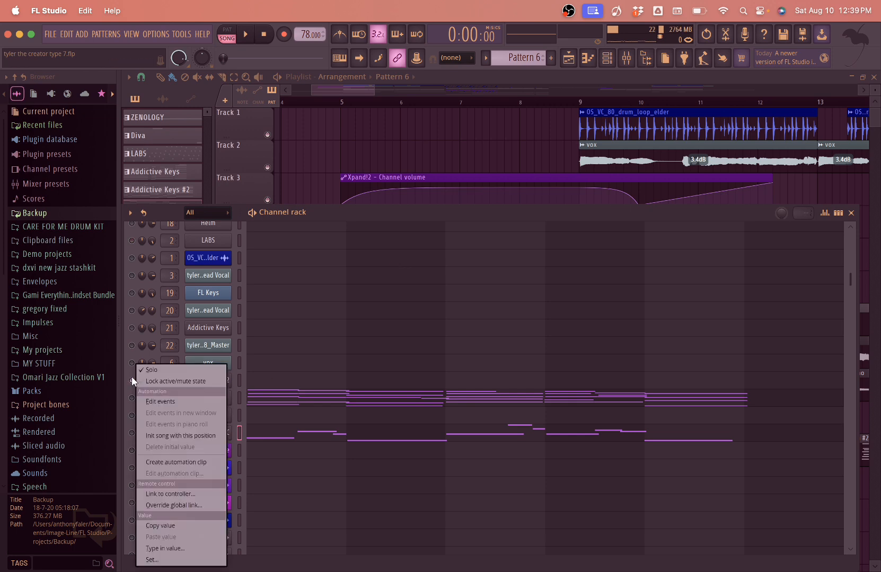
left_click(145, 371)
left_click(851, 212)
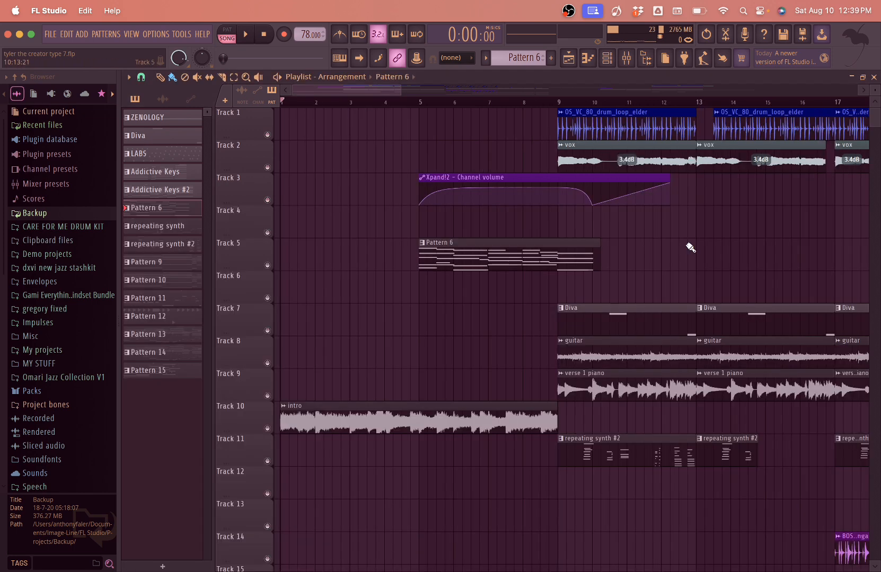
Step: Play the intro together with Pattern 6 from the start of the song through bar 8, and stop playback
scroll(537, 262, "down", 2)
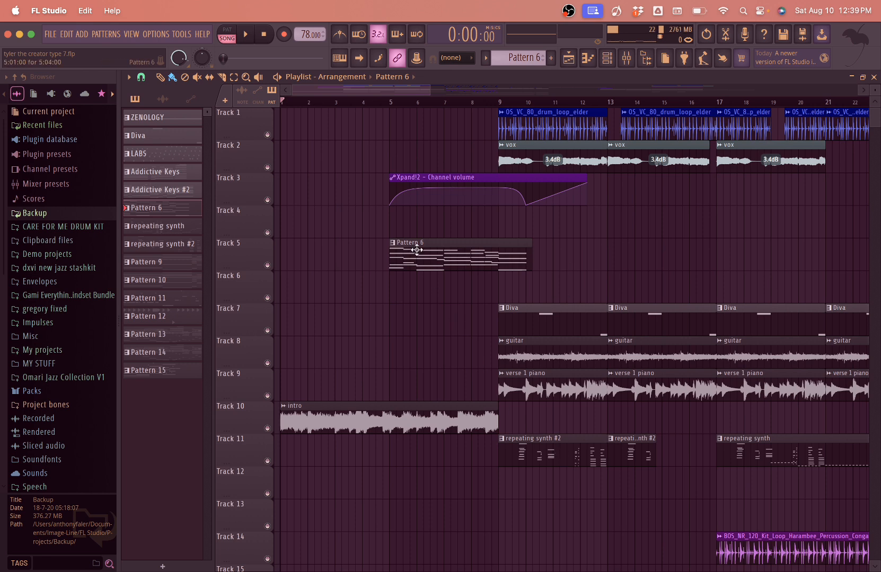
key("space")
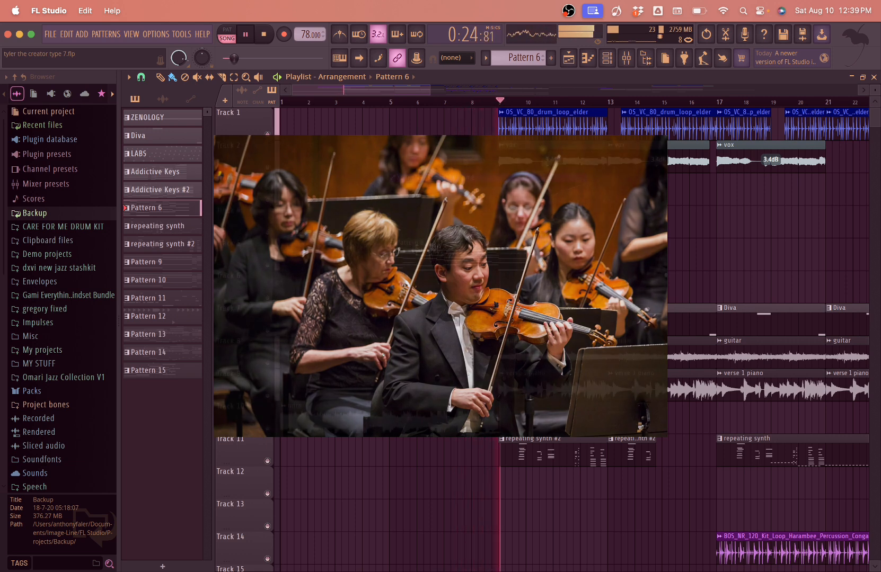
key("space")
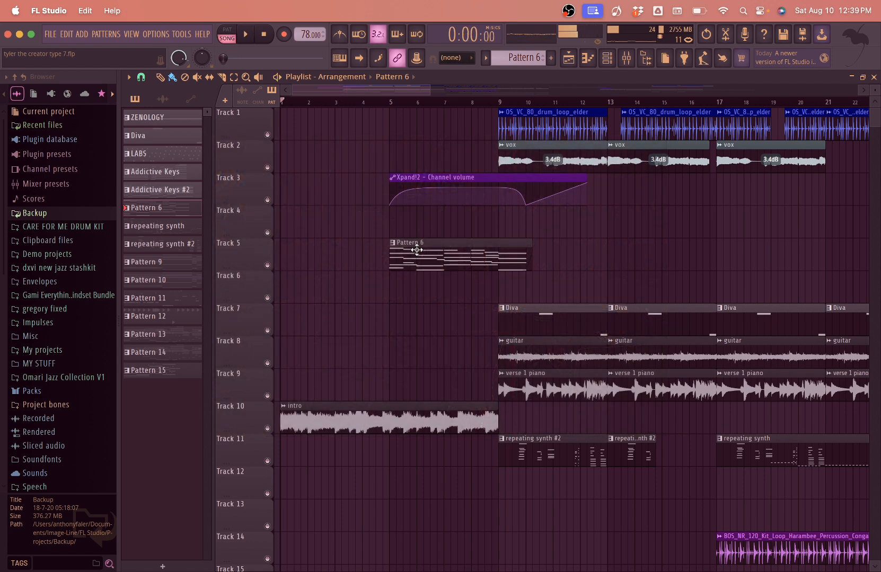
Step: Examine the playlist arrangement from the intro into the verse section that starts at bar 9
scroll(530, 291, "down", 1)
scroll(401, 252, "up", 1)
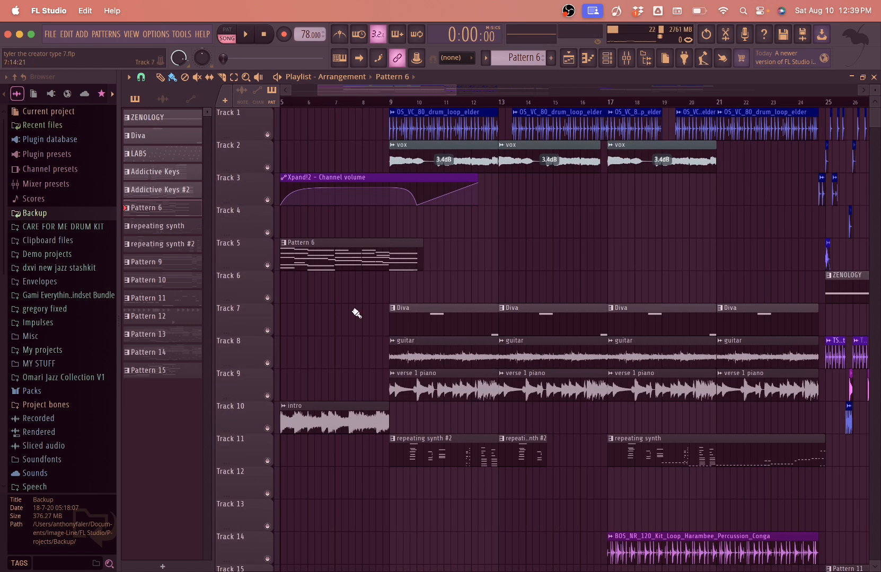
scroll(328, 330, "down", 2)
scroll(332, 332, "up", 2)
scroll(332, 333, "left", 1)
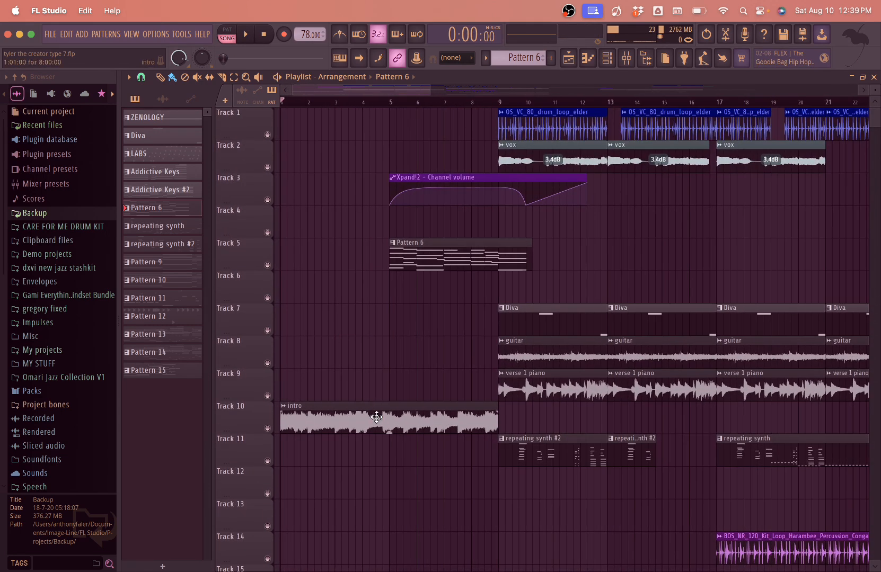
scroll(588, 315, "up", 3)
scroll(588, 315, "right", 4)
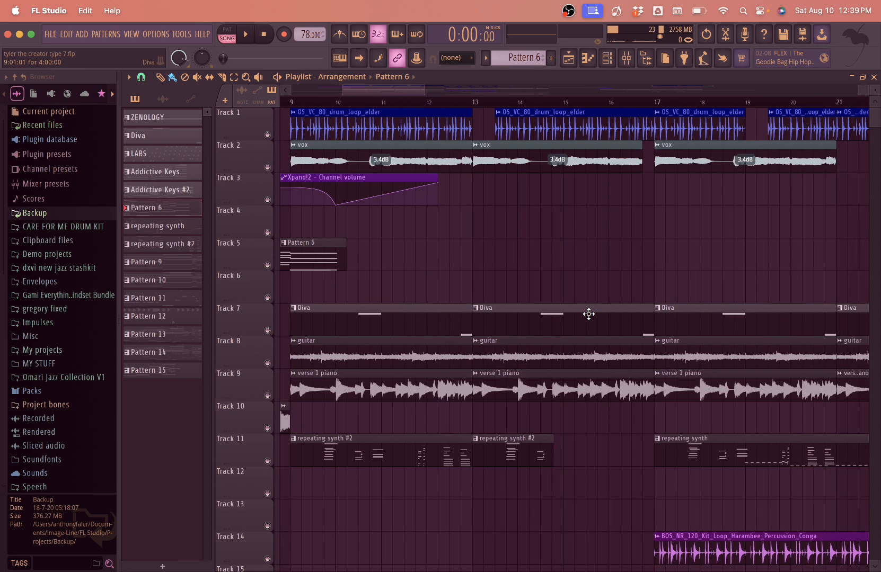
scroll(565, 325, "down", 2)
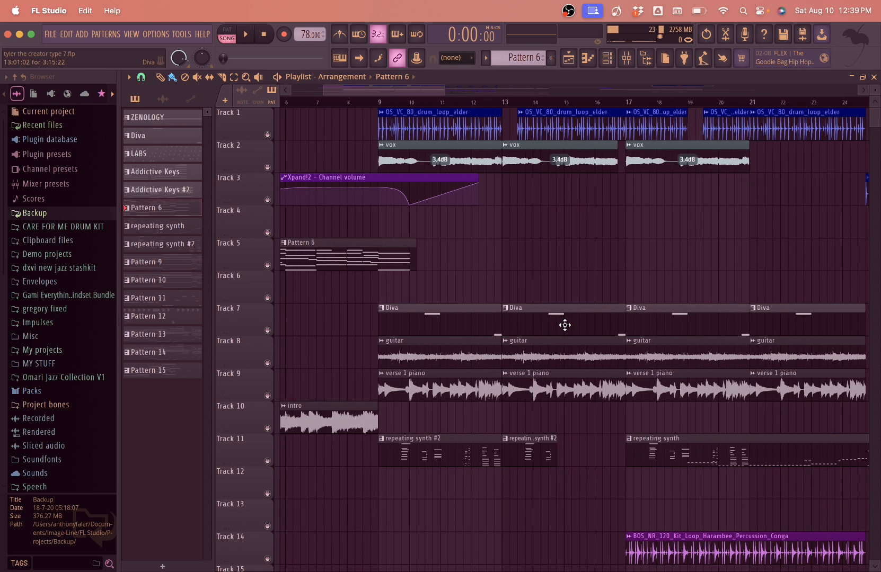
Step: Solo the OS_VC_80_drum_loop_elder track and set the playback position to bar 9
left_click(433, 132)
scroll(428, 132, "up", 3)
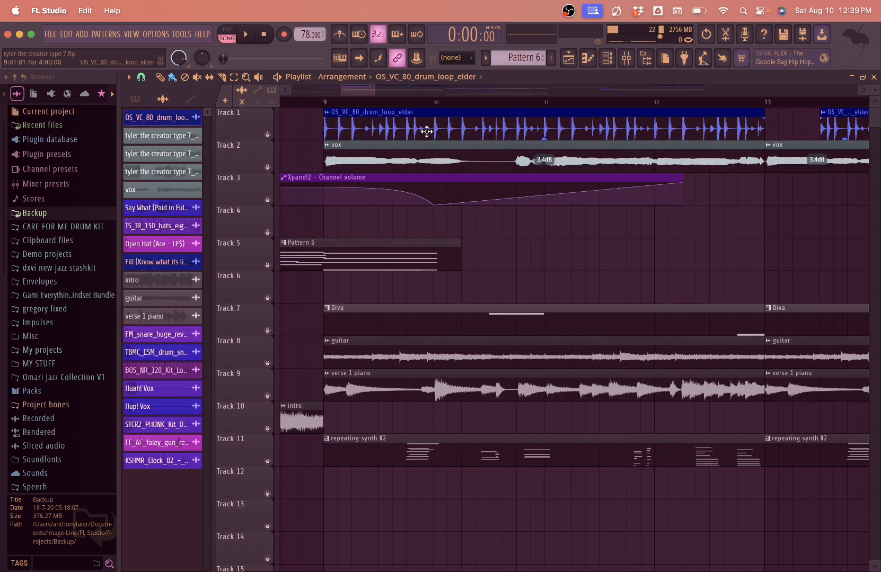
scroll(427, 131, "down", 1)
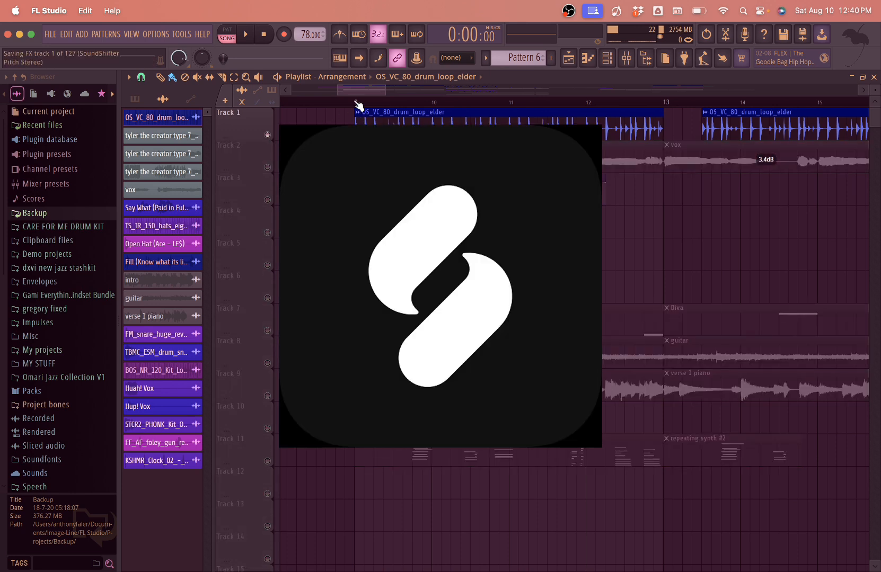
left_click(355, 101)
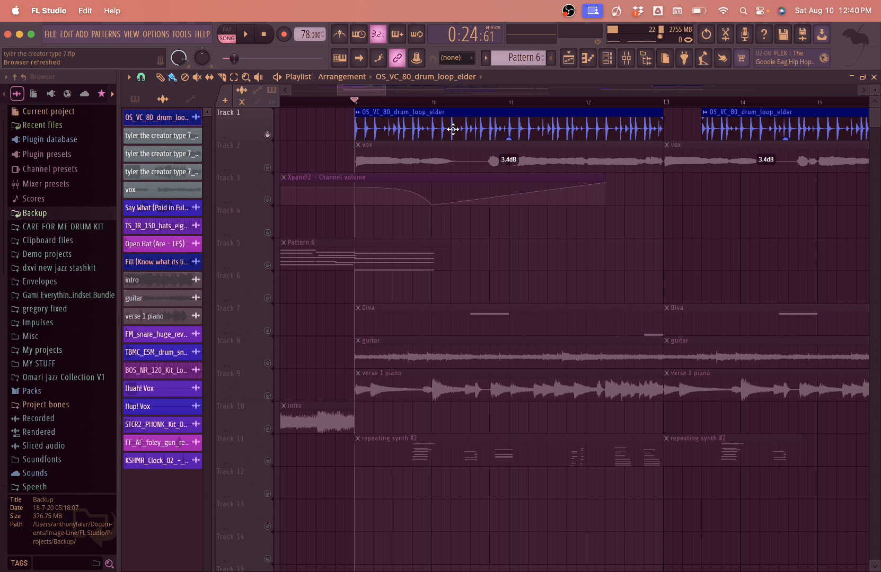
Step: Play the soloed OS_VC_80_drum_loop_elder loop from bar 9 and check the clip's channel settings
key("space")
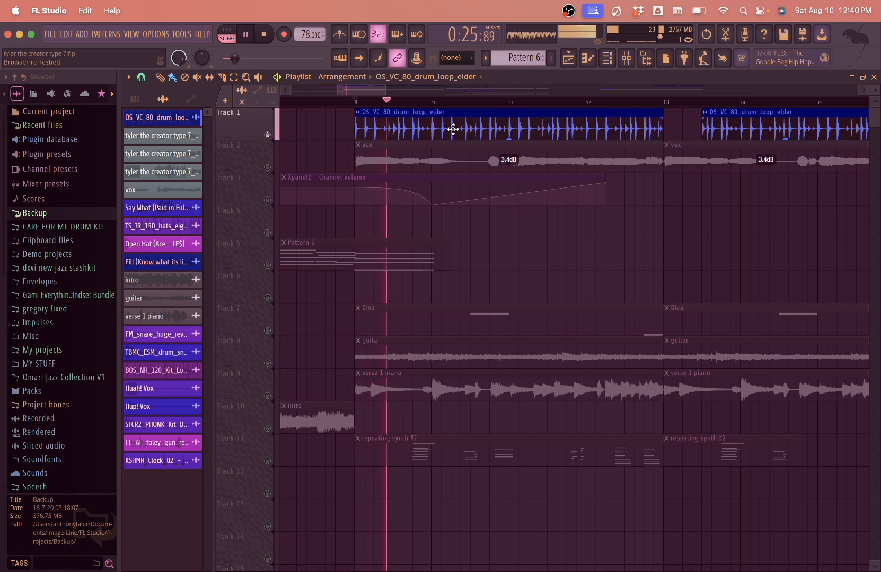
double_click(453, 129)
left_click(836, 274)
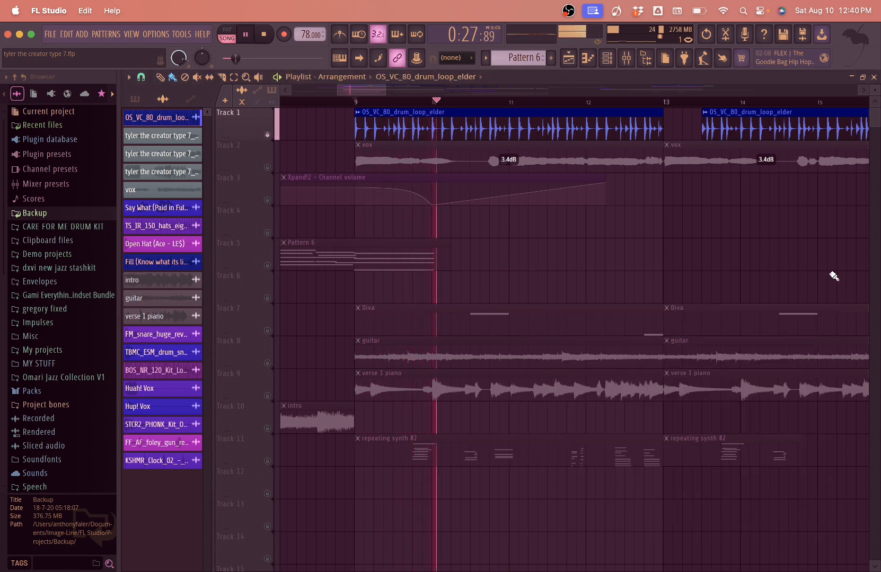
Step: Inspect the Punish Lite effect on the 24 break mixer track, and close the plugin and the mixer with playback stopped
key("F9")
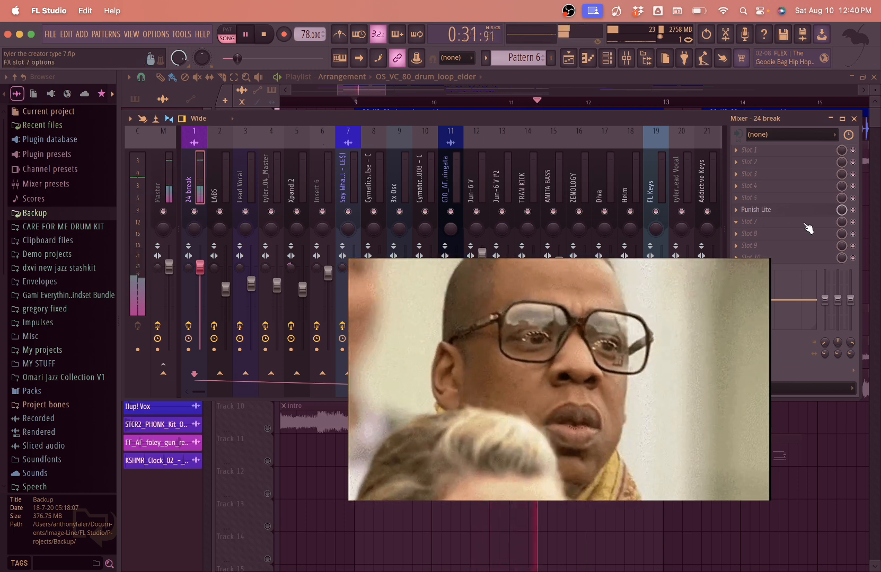
key("space")
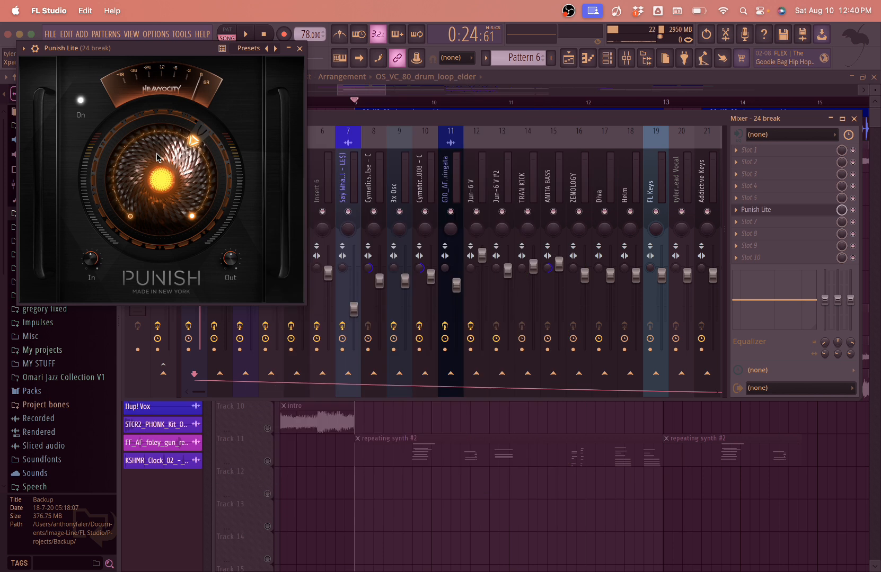
left_click(299, 48)
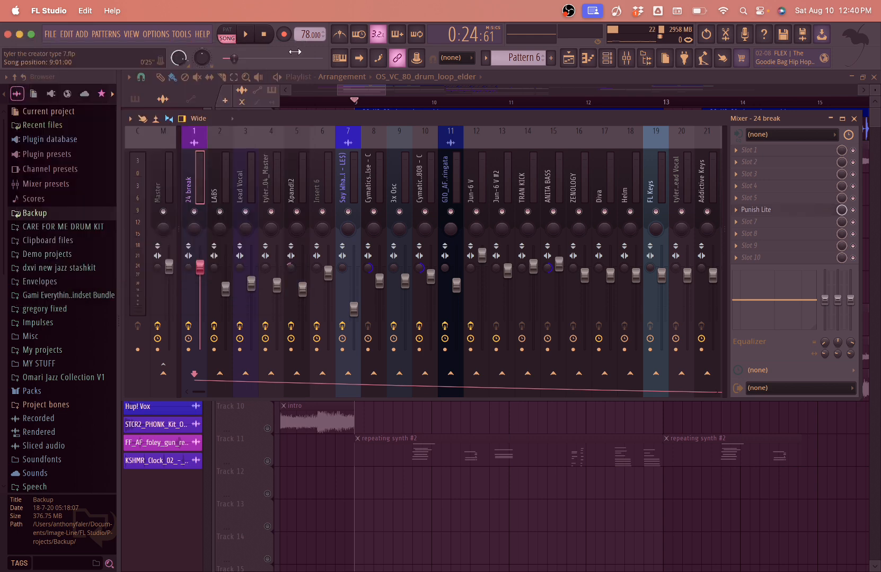
left_click(854, 120)
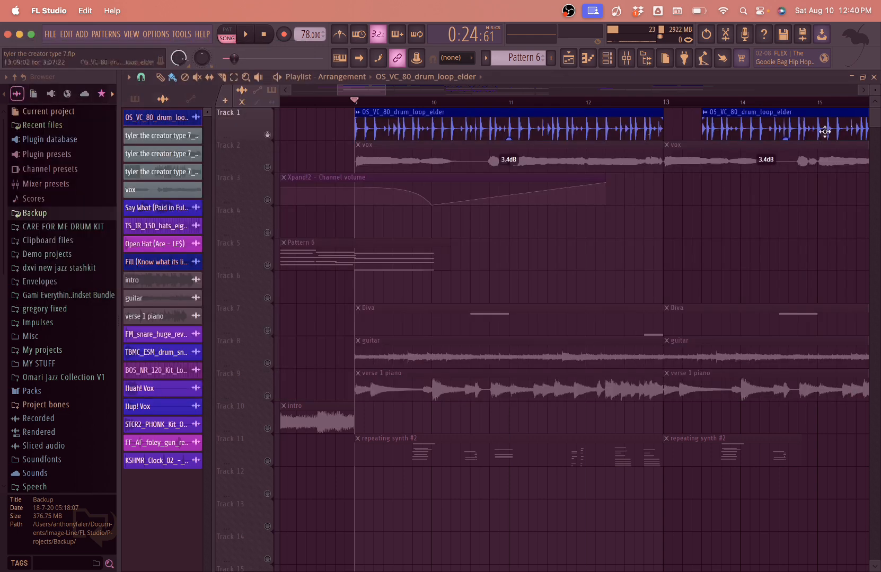
key("F9")
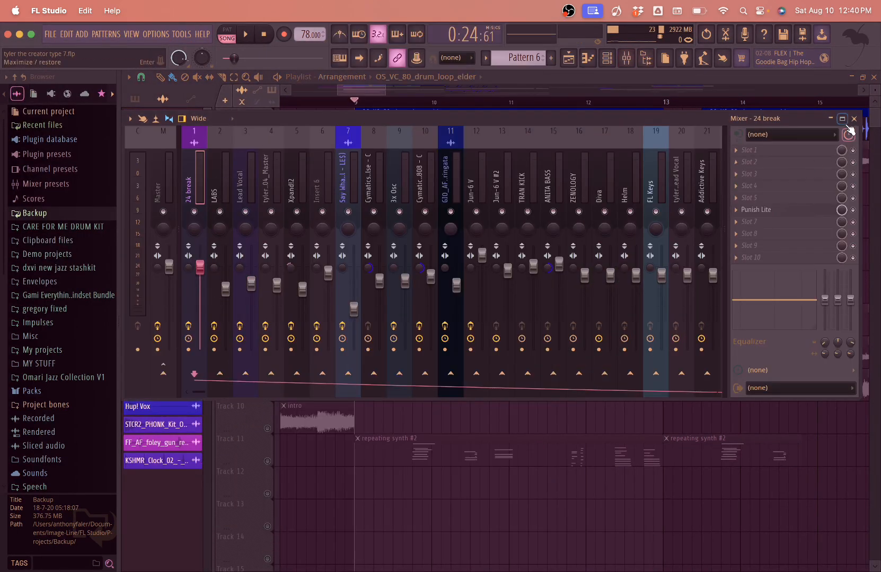
left_click(853, 118)
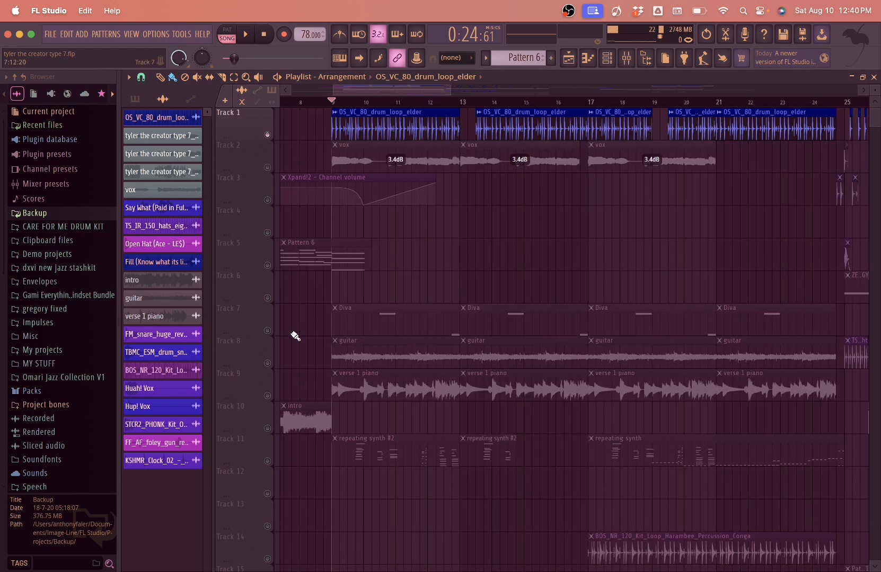
Step: Unmute the verse 1 piano track and open the notes of the Addictive Keys pattern in the piano roll
left_click(270, 331)
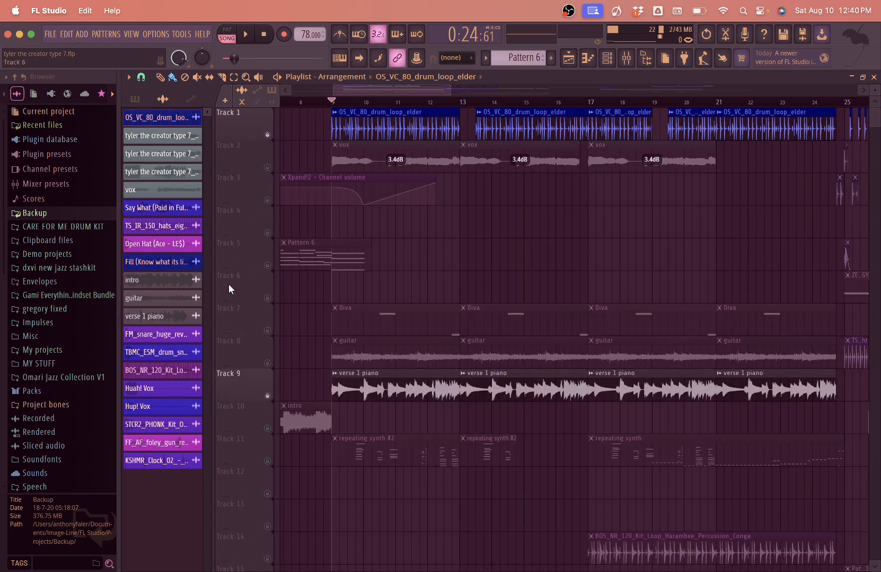
left_click(135, 98)
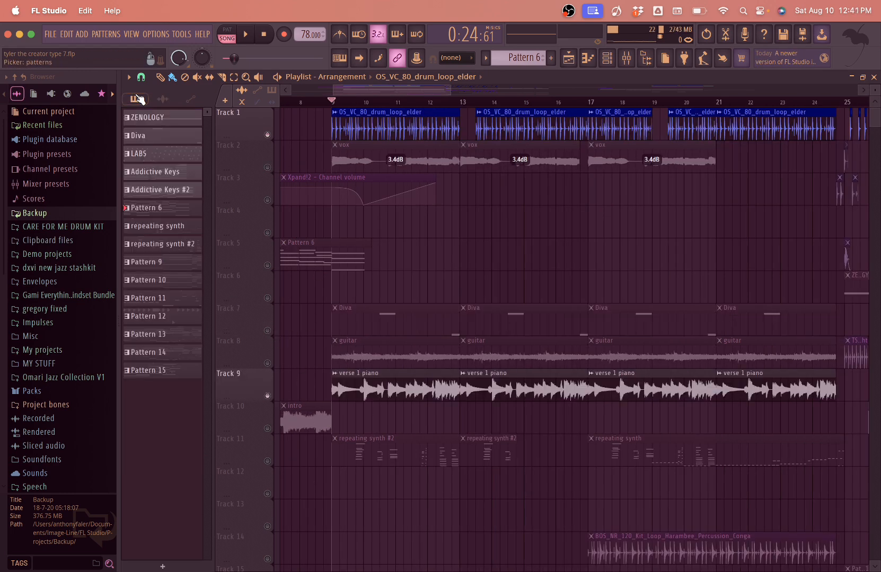
double_click(170, 189)
scroll(237, 308, "down", 3)
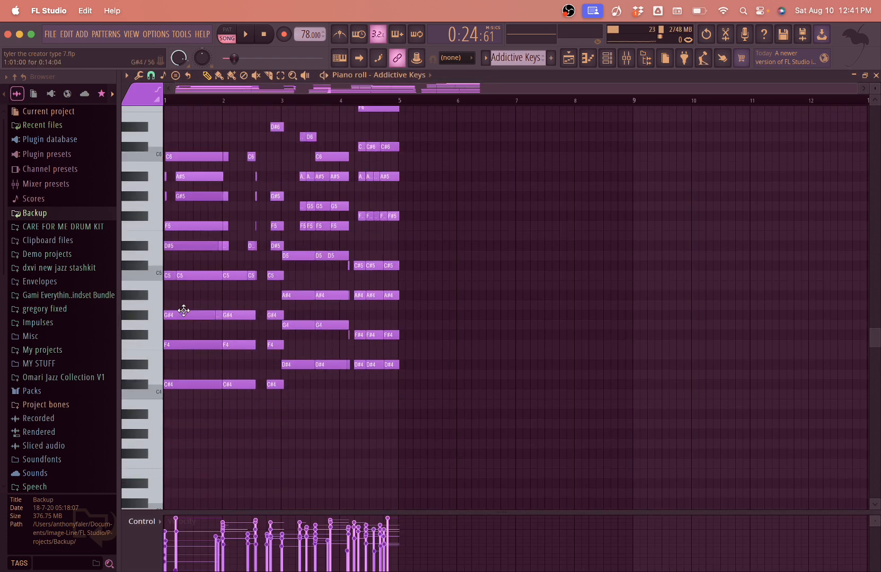
scroll(184, 310, "up", 3)
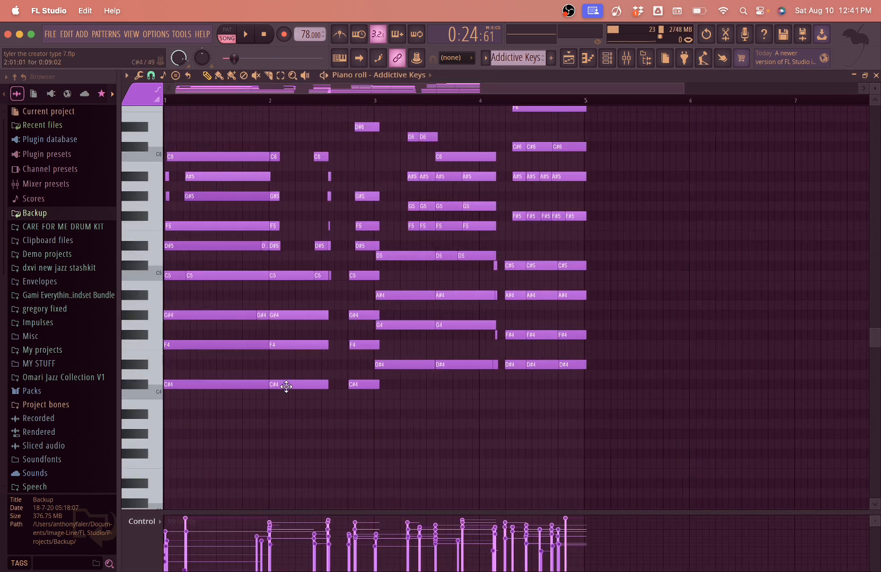
Step: Highlight the Addictive Keys chords one group at a time, from the end of bar 2 through bar 4, to examine their notes
left_click_drag(337, 393, 367, 269)
left_click_drag(399, 394, 484, 106)
scroll(495, 285, "up", 3)
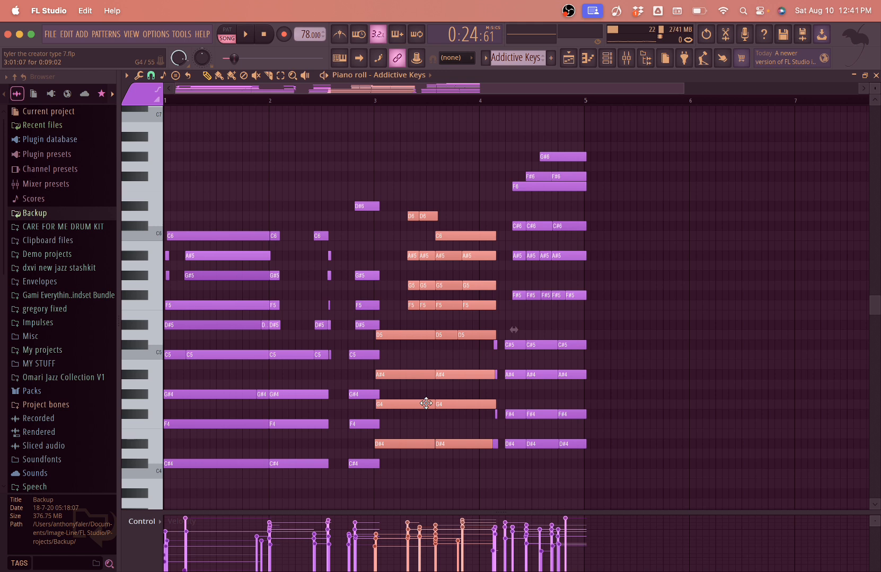
left_click_drag(506, 458, 601, 338)
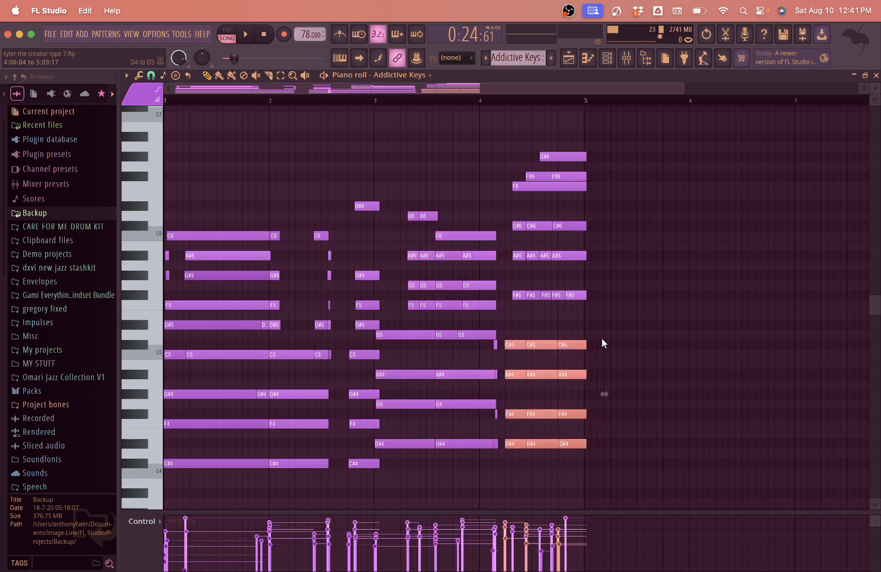
scroll(546, 384, "down", 3)
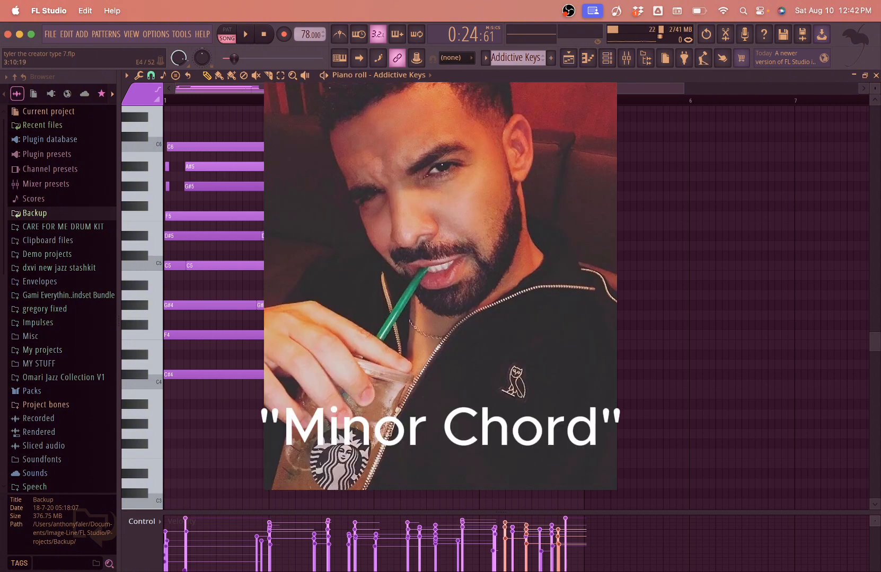
Step: Play the Addictive Keys chord progression on Track 6 from bar 9, stop playback, and return to the playlist
key("space")
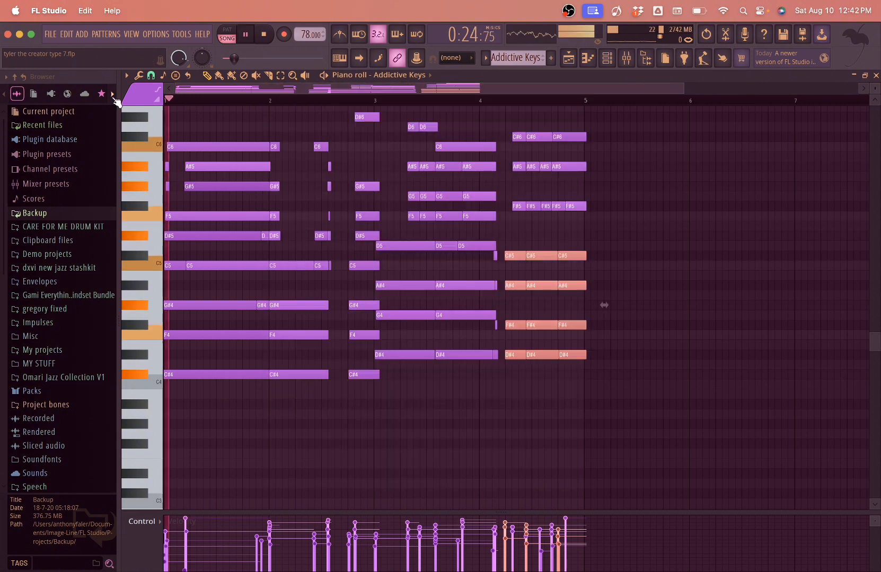
scroll(270, 185, "up", 3)
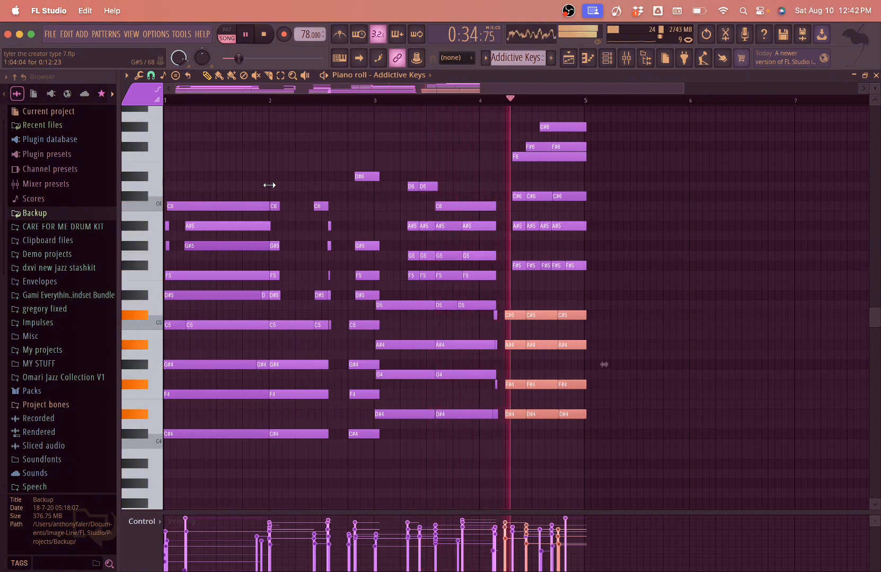
scroll(269, 185, "up", 2)
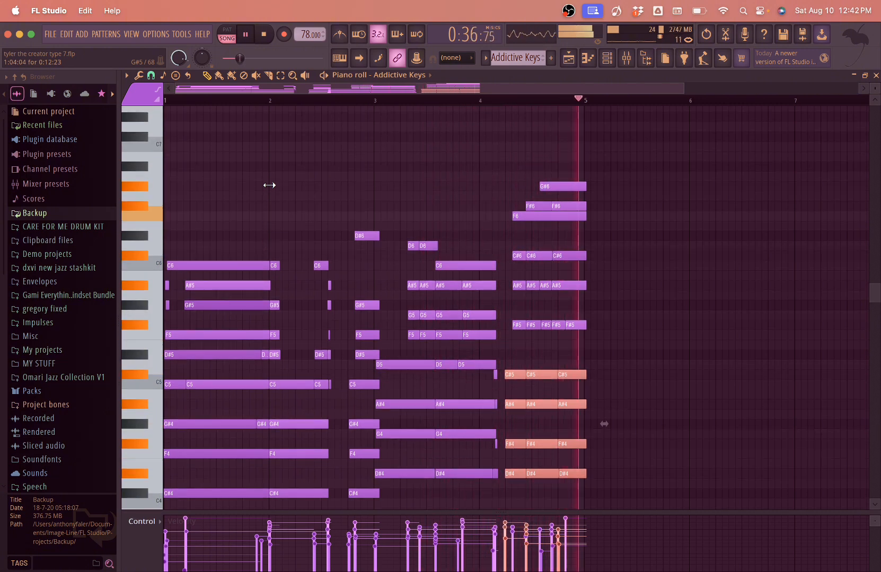
key("space")
key("F5")
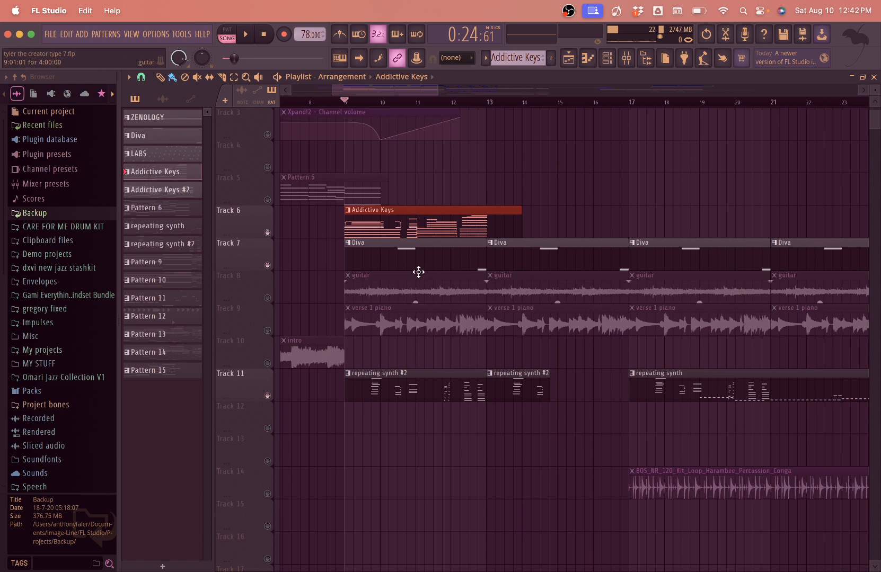
Step: Inspect the Alien Biosymmetry preset in the Diva synth used by the Diva pattern, and close the synth and channel rack
left_click(418, 253)
left_click(605, 61)
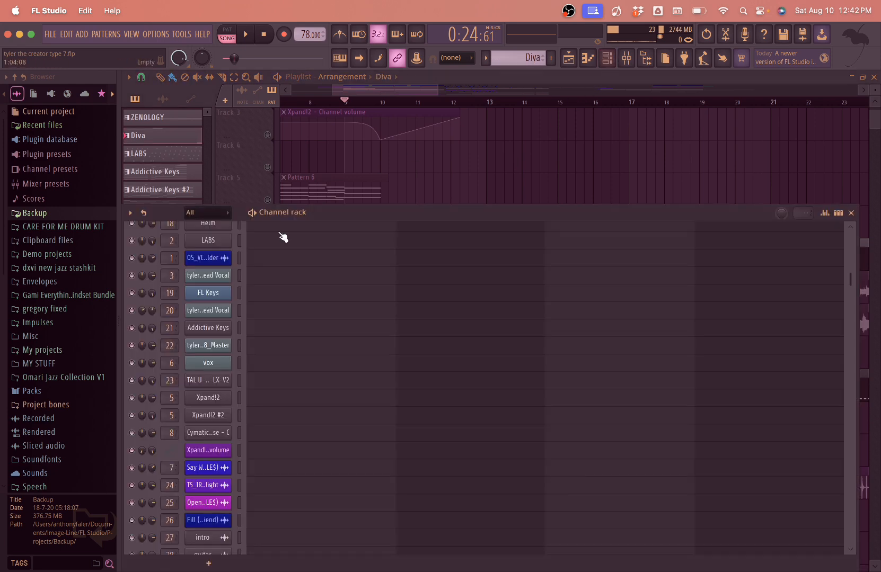
scroll(285, 318, "up", 2)
left_click(231, 258)
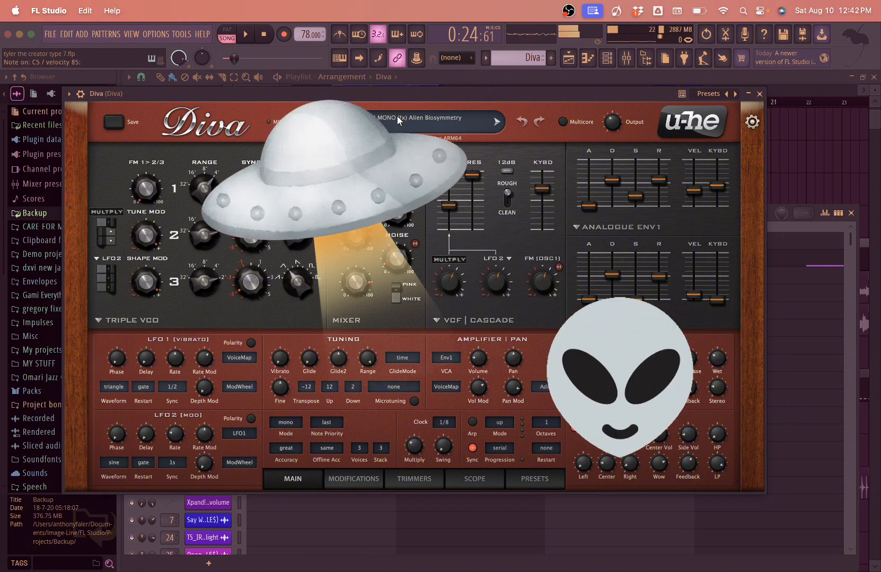
left_click(760, 94)
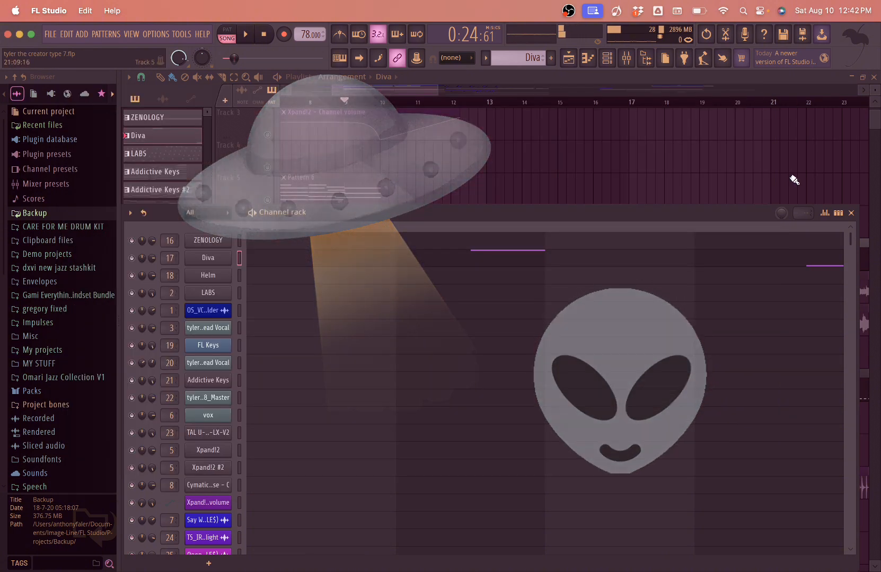
scroll(371, 412, "down", 10)
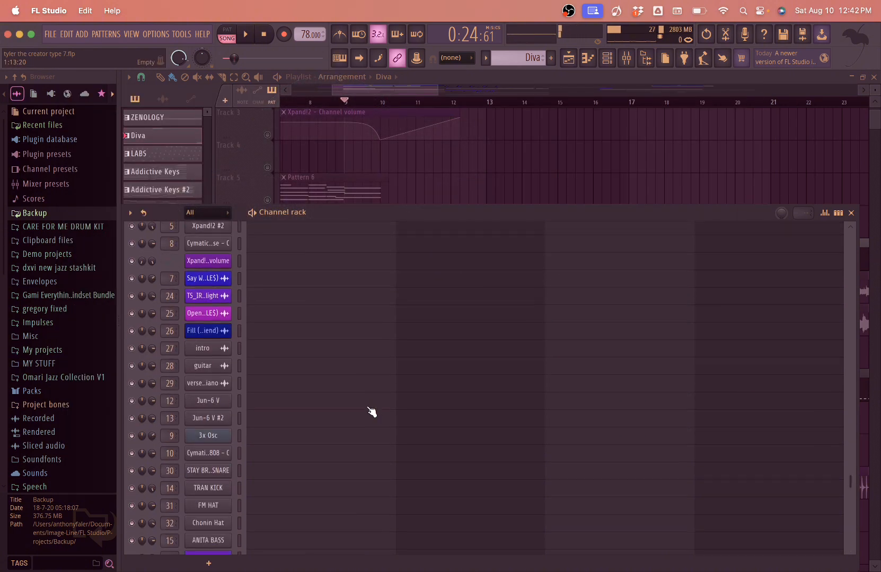
left_click(851, 213)
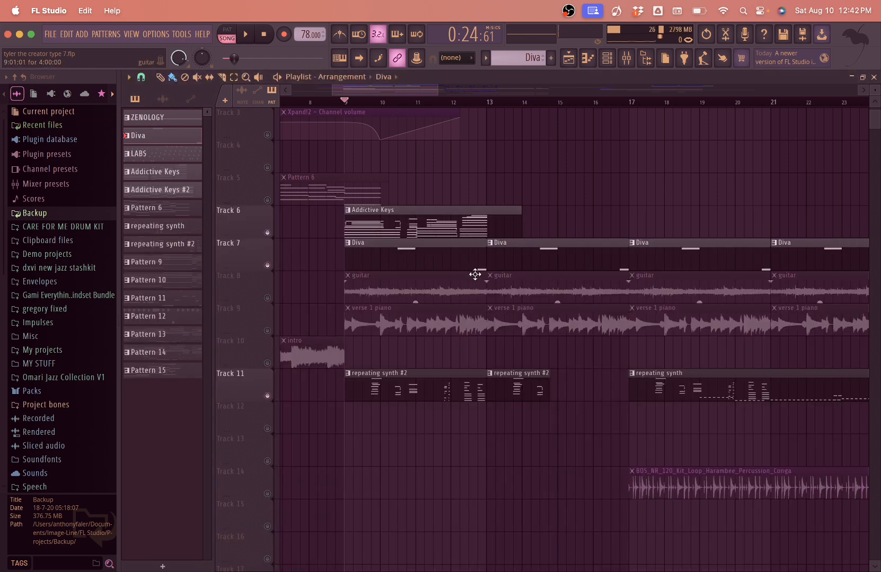
Step: Inspect the Filter Sweep Arpg preset on the Jun-6 V #2 channel used by repeating synth #2, and close the synth
double_click(417, 372)
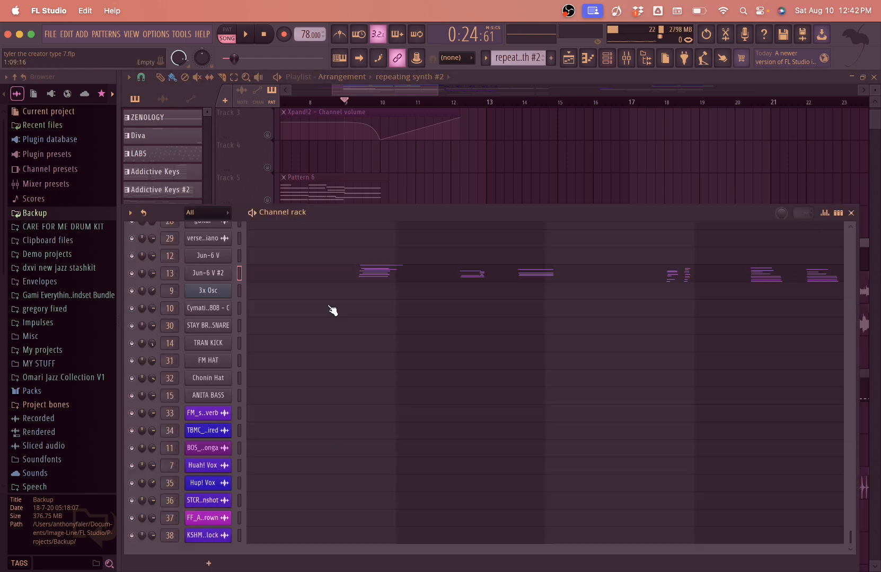
left_click(227, 273)
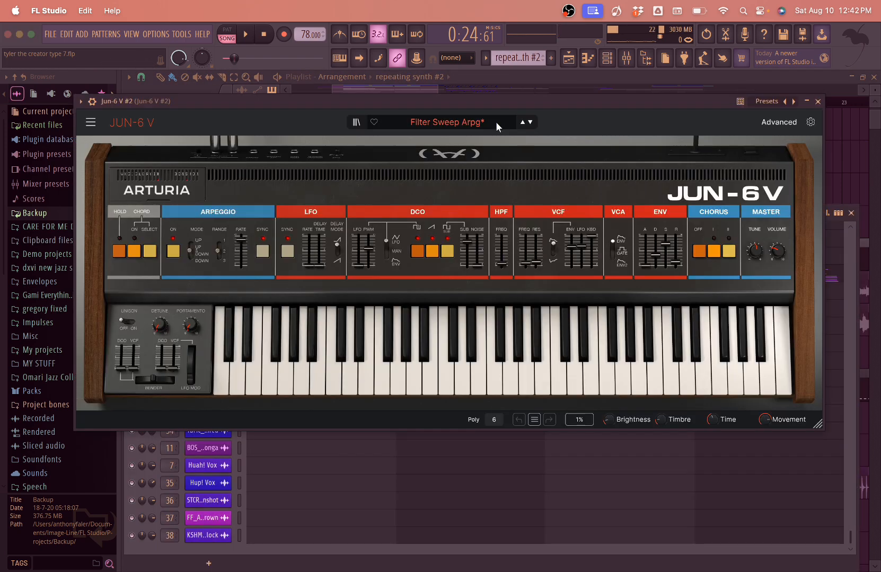
left_click(818, 101)
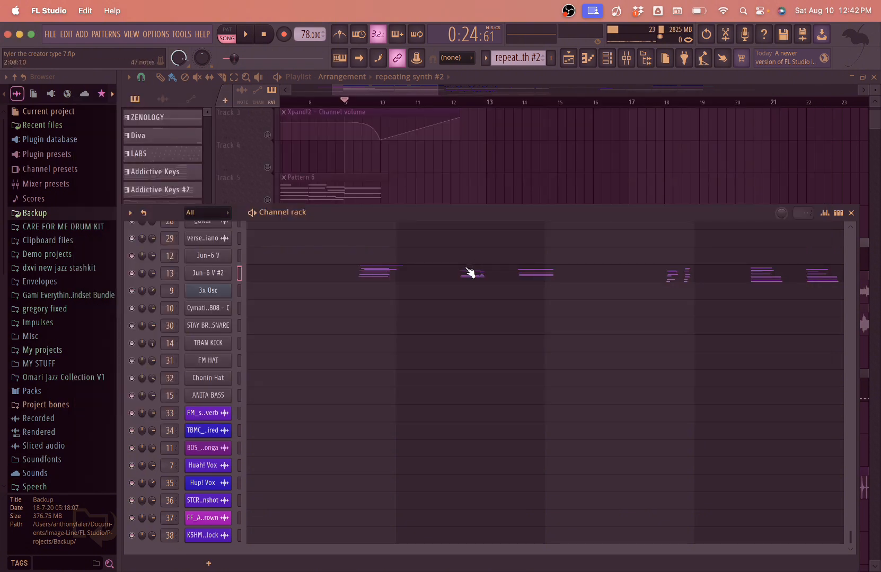
key("l")
key("space")
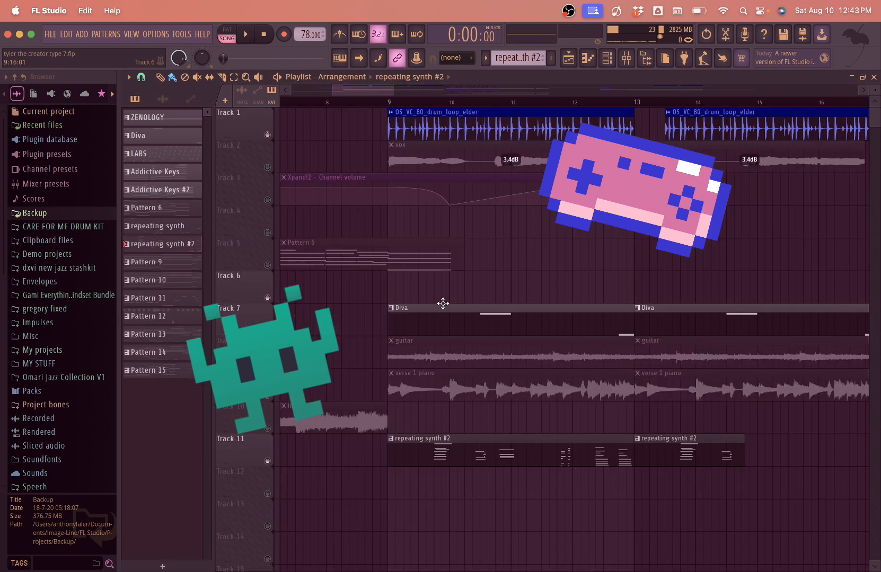
Step: Place the LABS pattern on Track 6 at bar 9 and unmute the verse 1 piano on Track 9
scroll(444, 302, "down", 3)
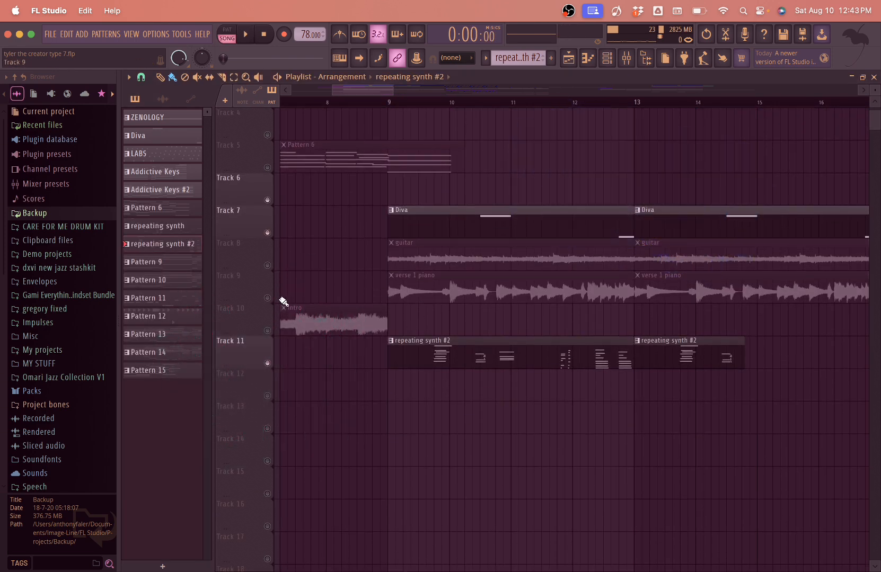
scroll(450, 277, "up", 2)
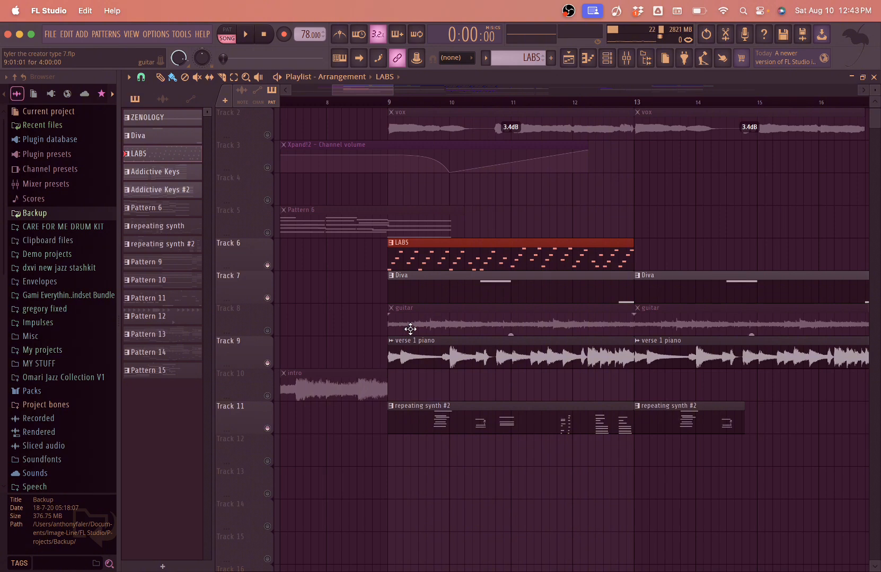
left_click(267, 363)
Step: Switch playback to pattern mode and play the LABS pattern's arpeggio notes in the piano roll
left_click(606, 58)
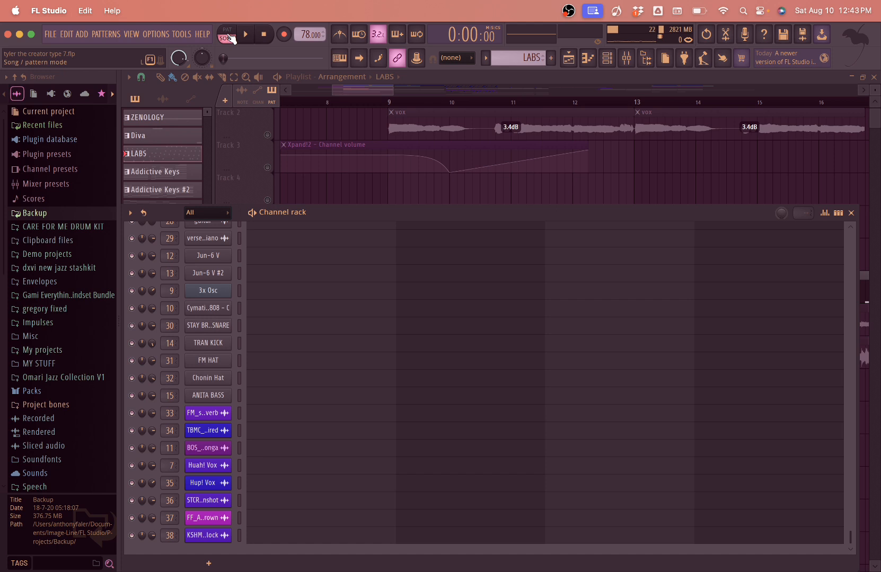
left_click(228, 35)
left_click(300, 302)
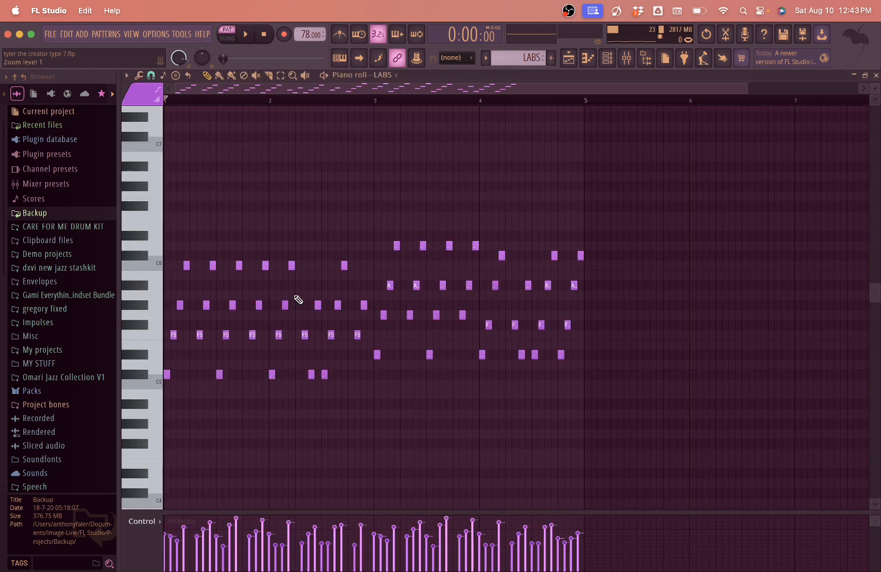
key("space")
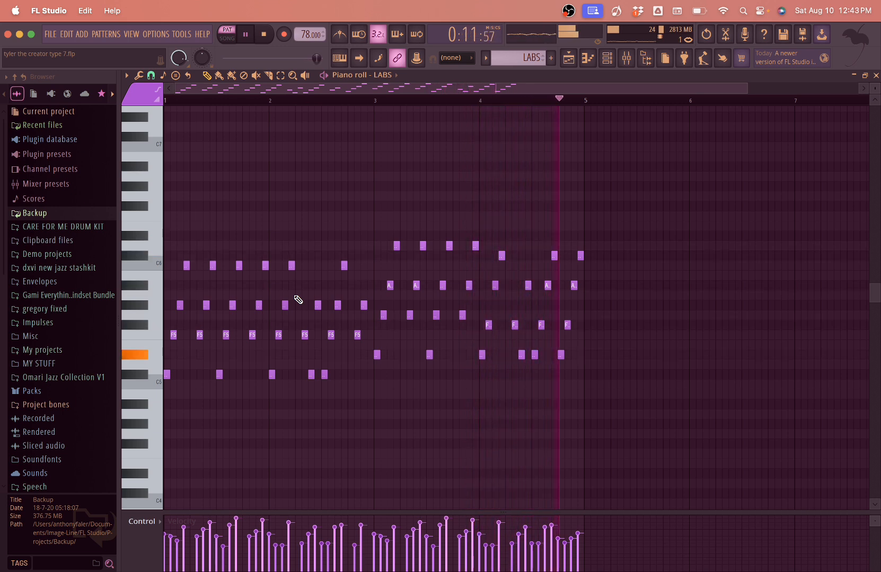
key("space")
Step: Inspect the Fruity Delay 3 settings on the LABS mixer insert, and return to the playlist
left_click(876, 75)
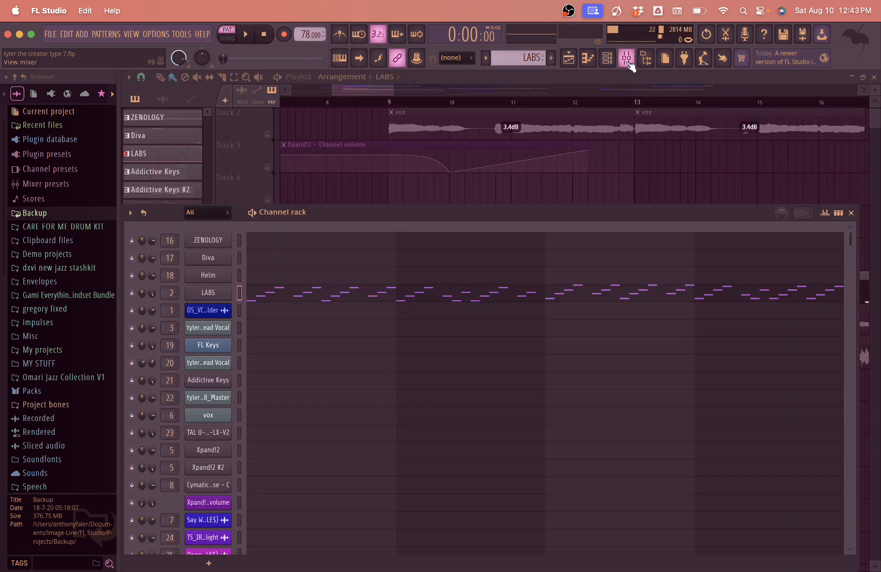
left_click(626, 57)
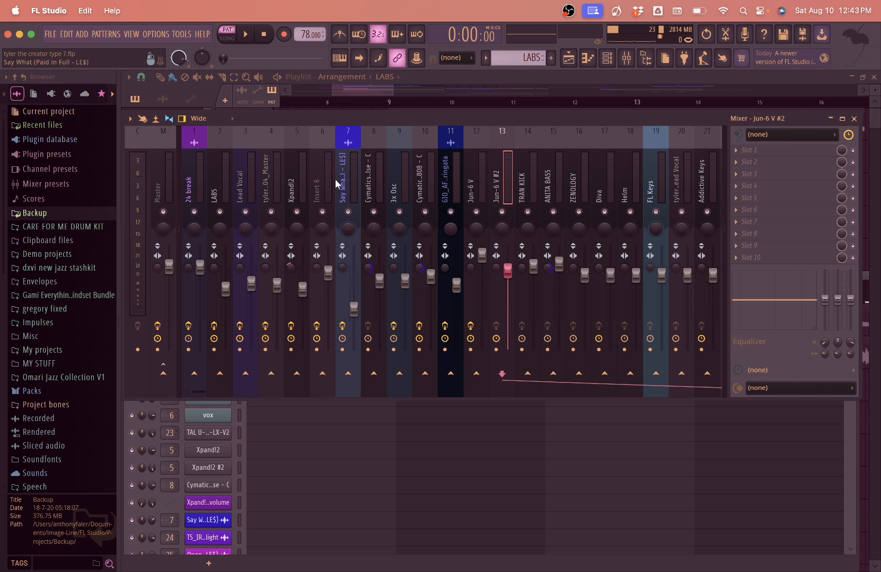
left_click(225, 173)
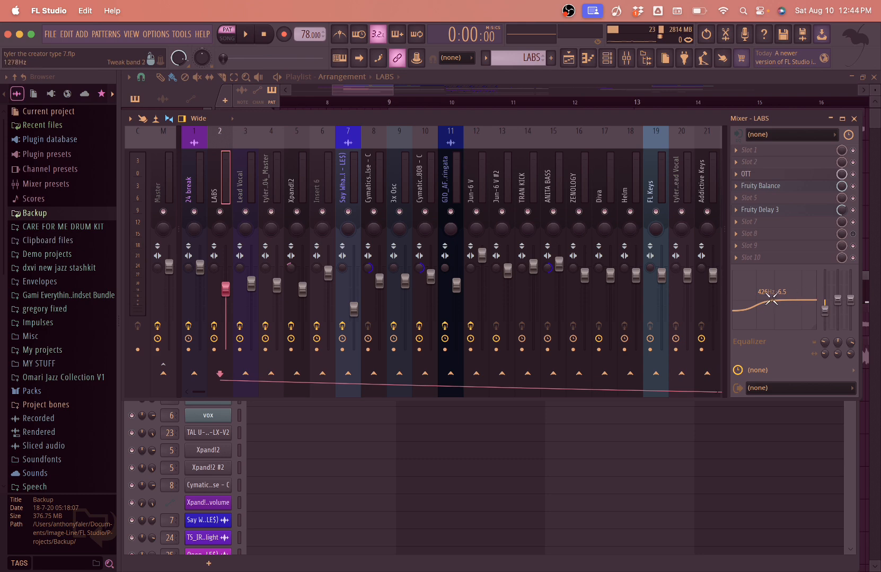
left_click(763, 210)
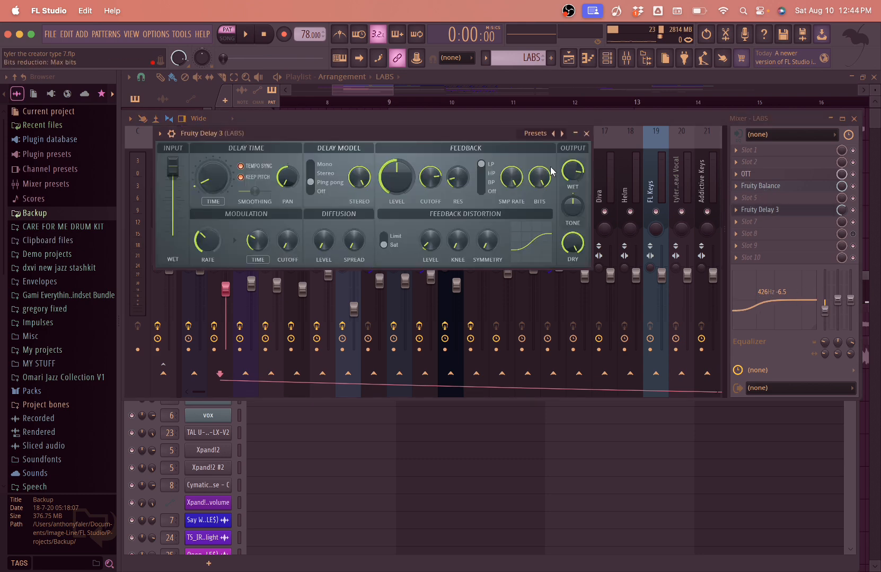
key("F5")
Step: Delete the LABS clip on Track 6 at bar 9 and unmute Tracks 2, 8, 9 and 10
right_click(515, 195)
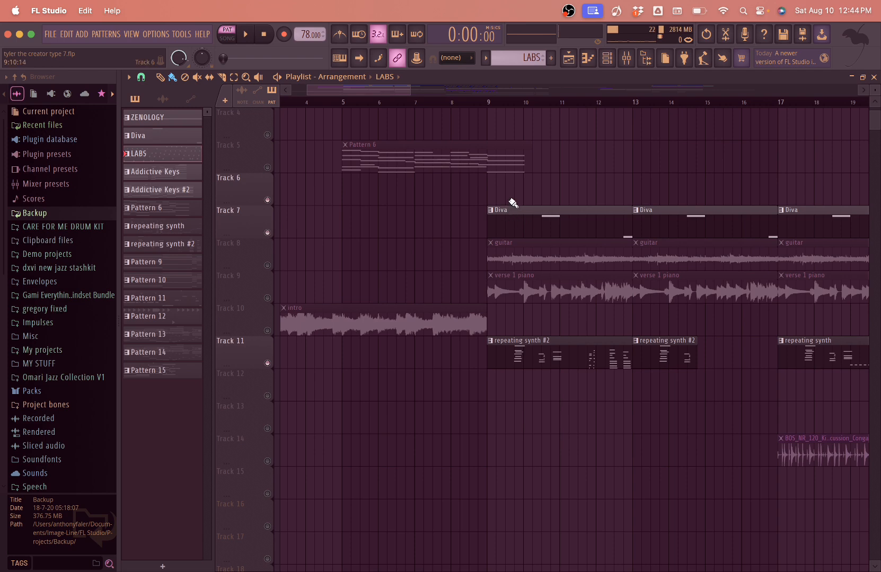
left_click(267, 265)
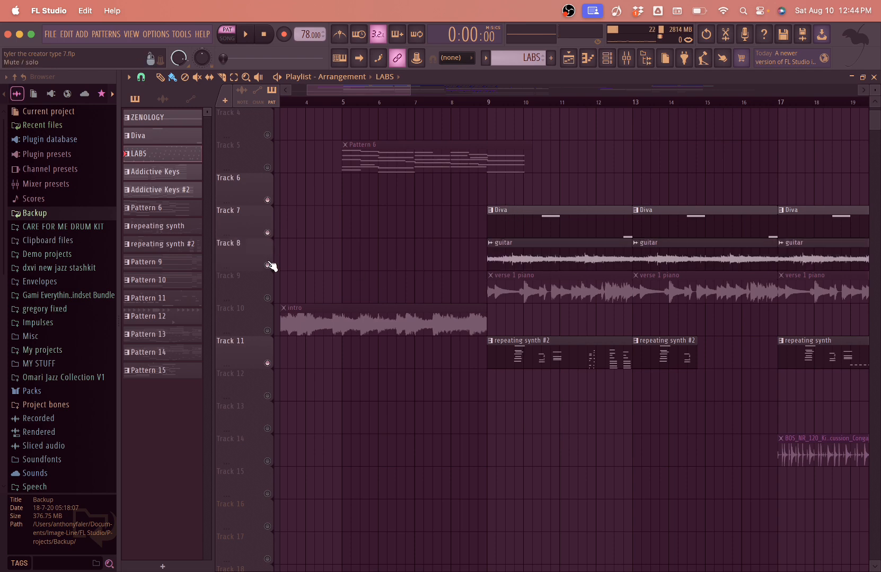
left_click(267, 296)
left_click(268, 330)
scroll(339, 315, "down", 3)
scroll(397, 301, "up", 3)
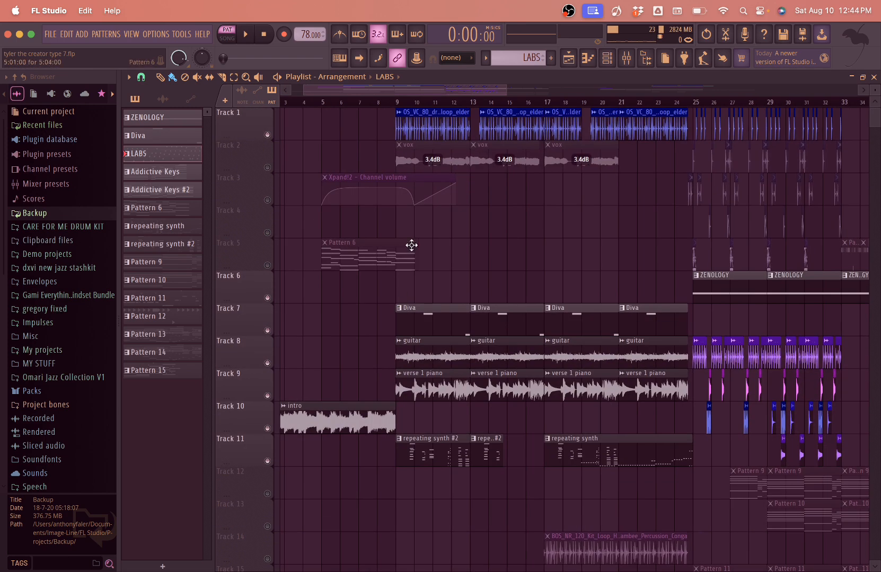
left_click(267, 168)
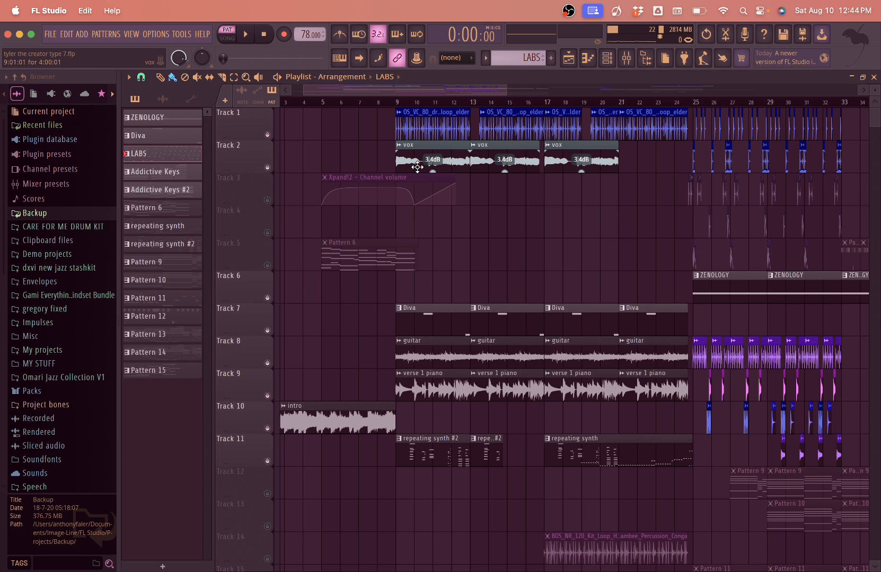
Step: Solo the vox clips on Track 2 and play them from bar 9 in song mode
right_click(268, 168)
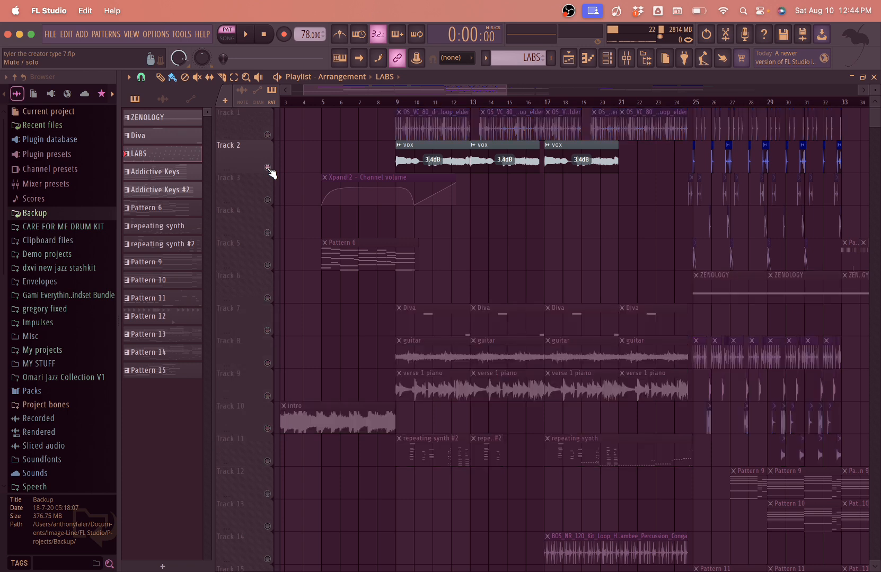
scroll(405, 137, "up", 2)
left_click(388, 101)
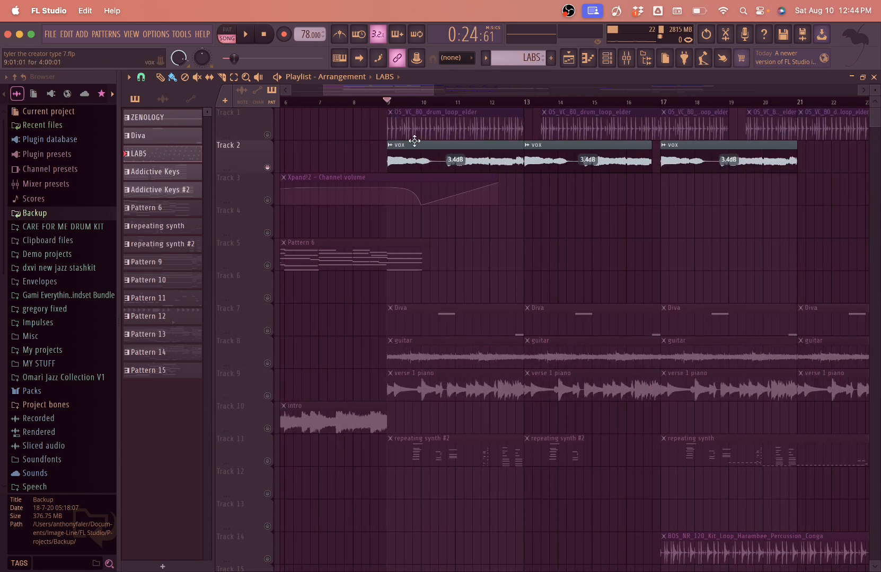
key("space")
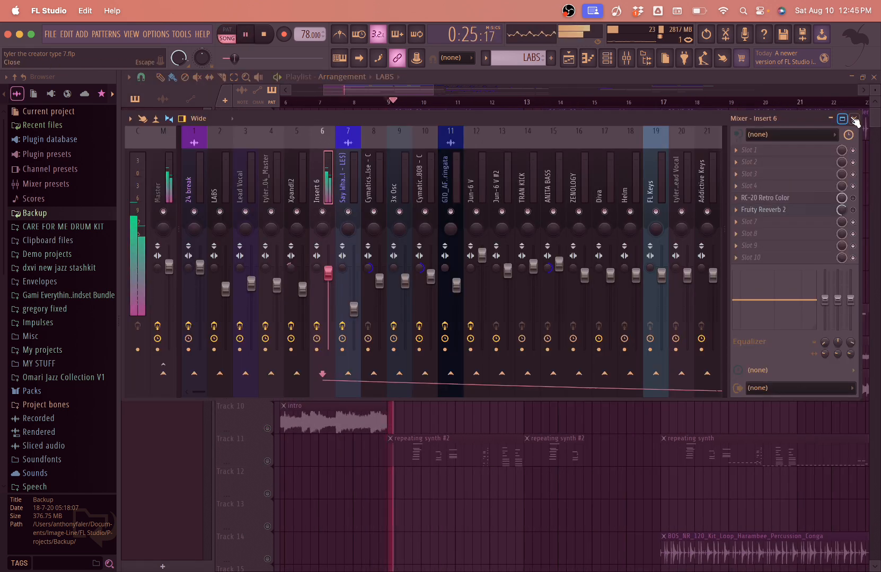
left_click(855, 119)
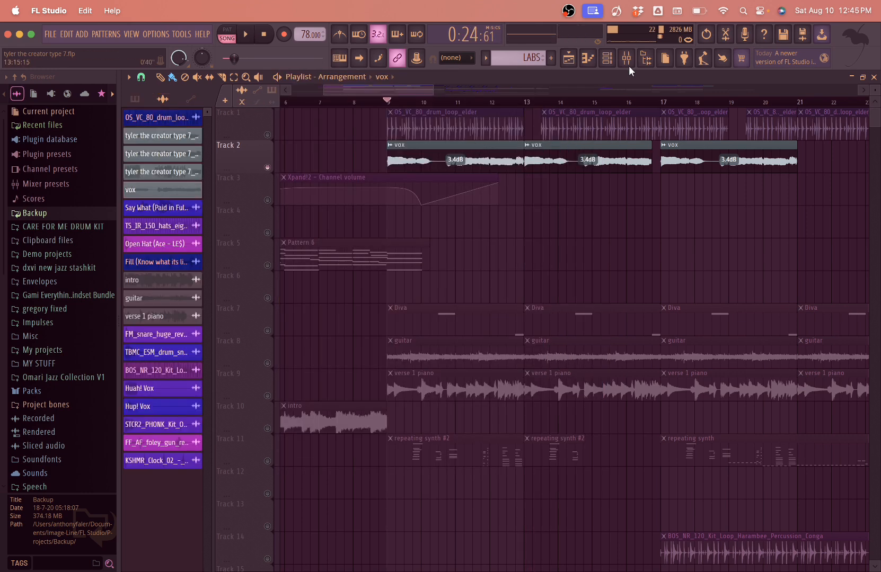
Step: Inspect the RC-20 Retro Color and Fruity Reeverb 2 effects on the vox's Insert 6, and close the mixer
left_click(626, 59)
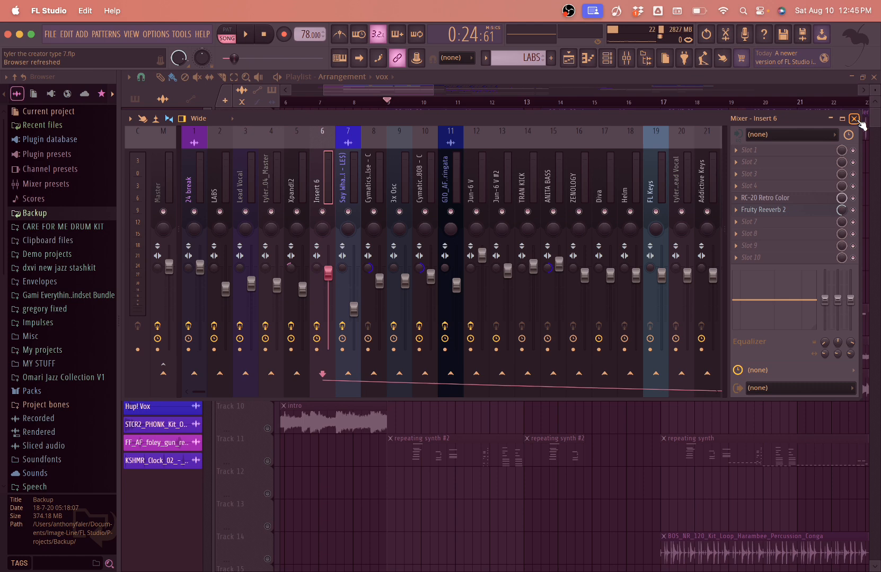
left_click(807, 199)
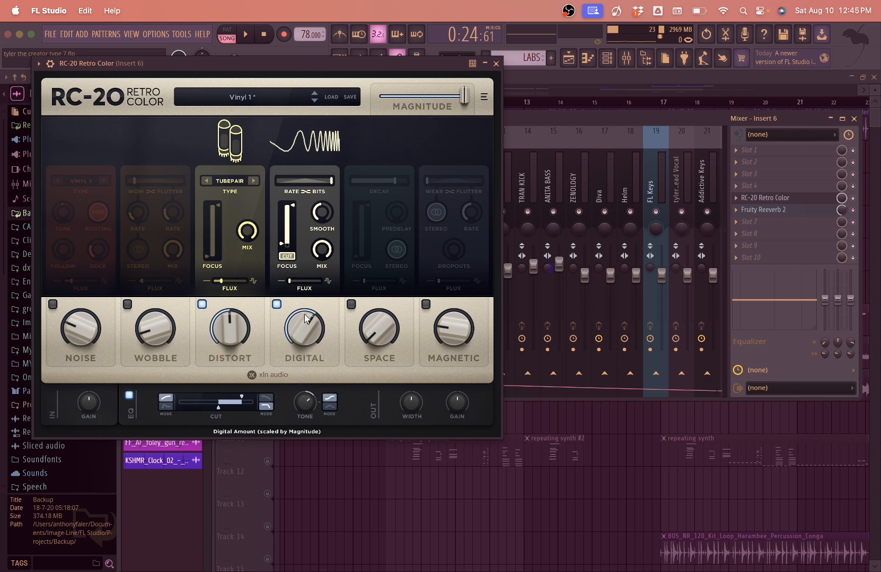
left_click(496, 64)
left_click(763, 210)
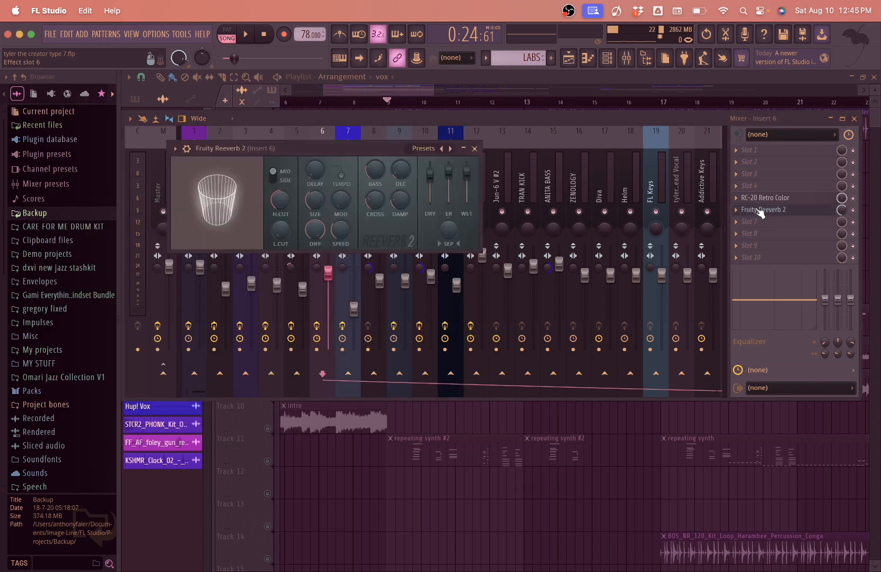
left_click(470, 146)
key("F9")
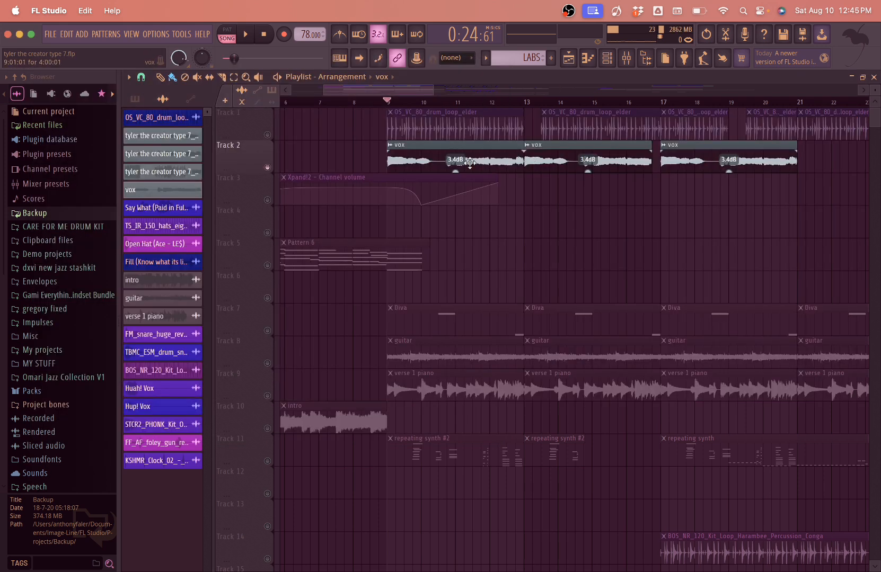
Step: Take Track 2 out of solo so all playlist tracks are unmuted, and play the verse from bar 9
scroll(469, 159, "down", 2)
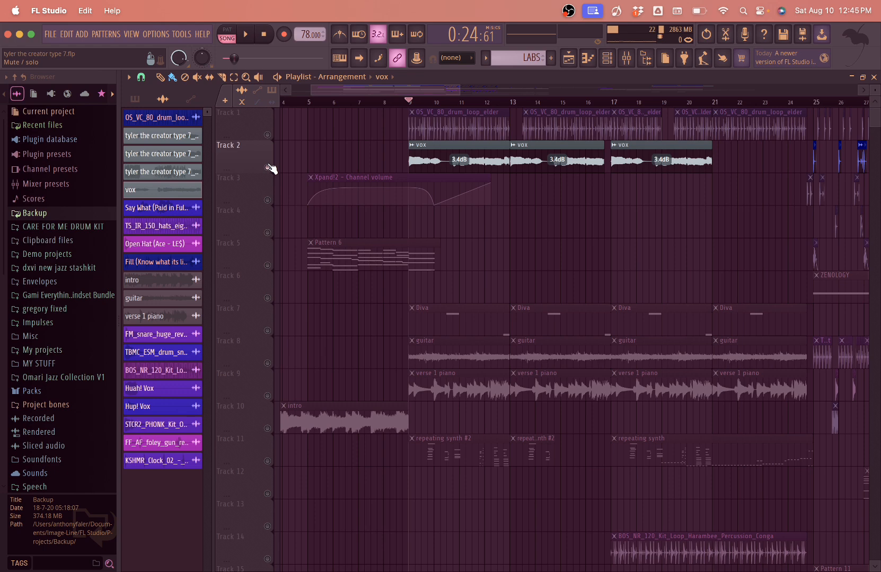
left_click(267, 168, "ctrl")
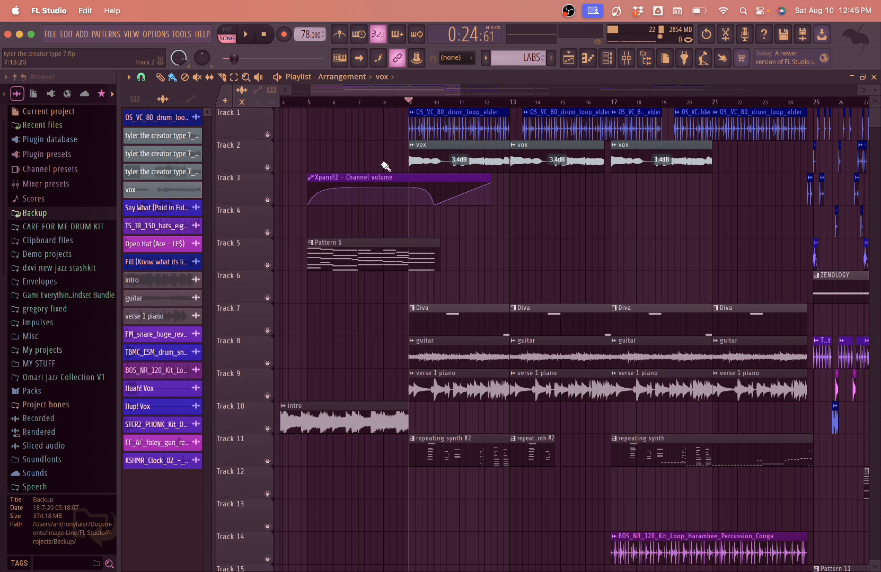
key("space")
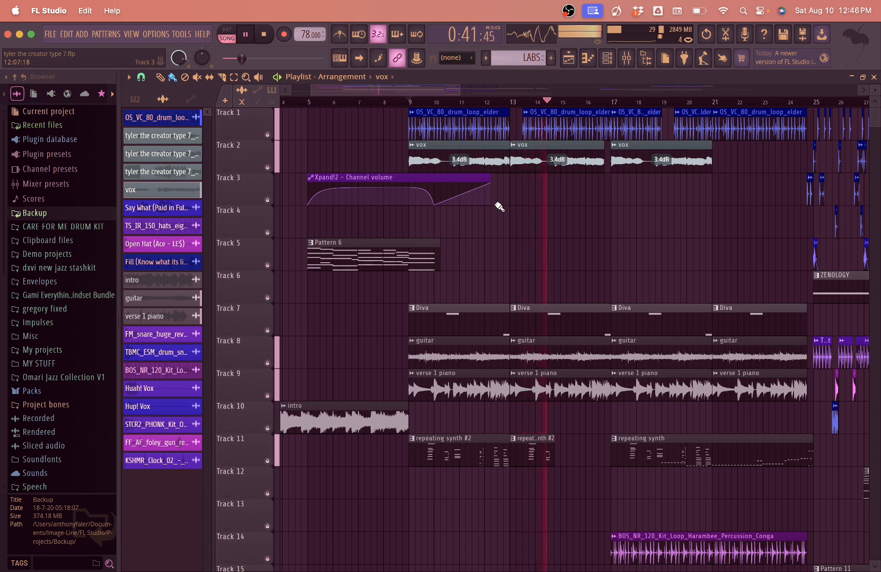
key("space")
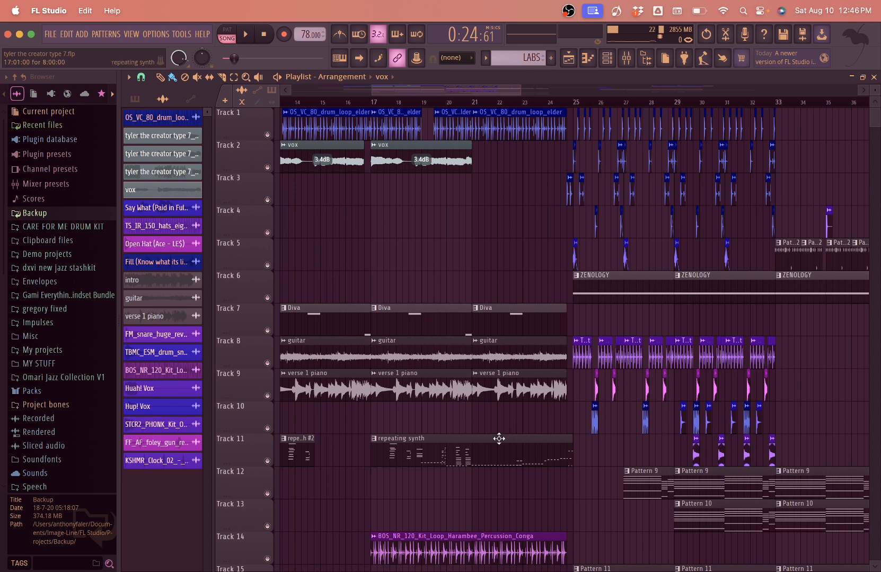
Step: Examine the Jun-6 V #2 and 3x Osc notes of the repeating synth pattern in the piano roll
scroll(499, 439, "up", 2)
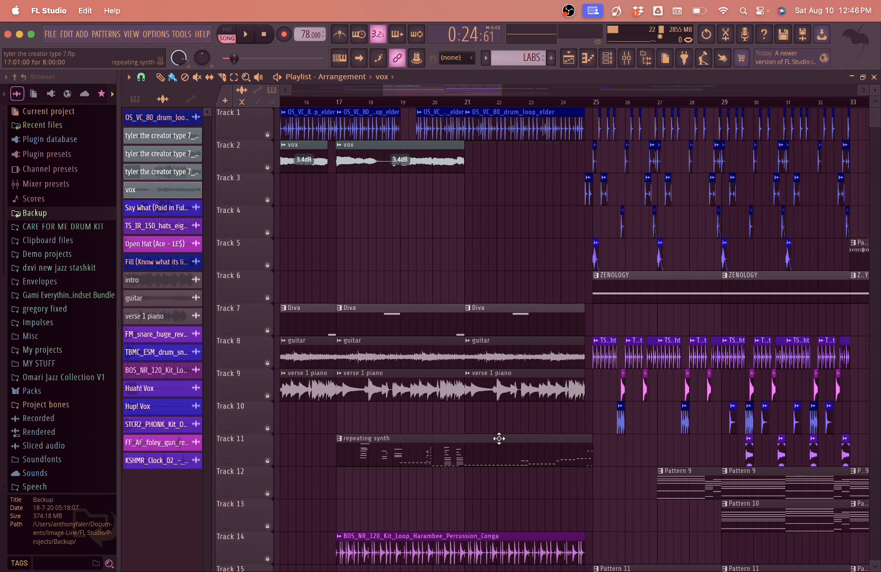
double_click(457, 444)
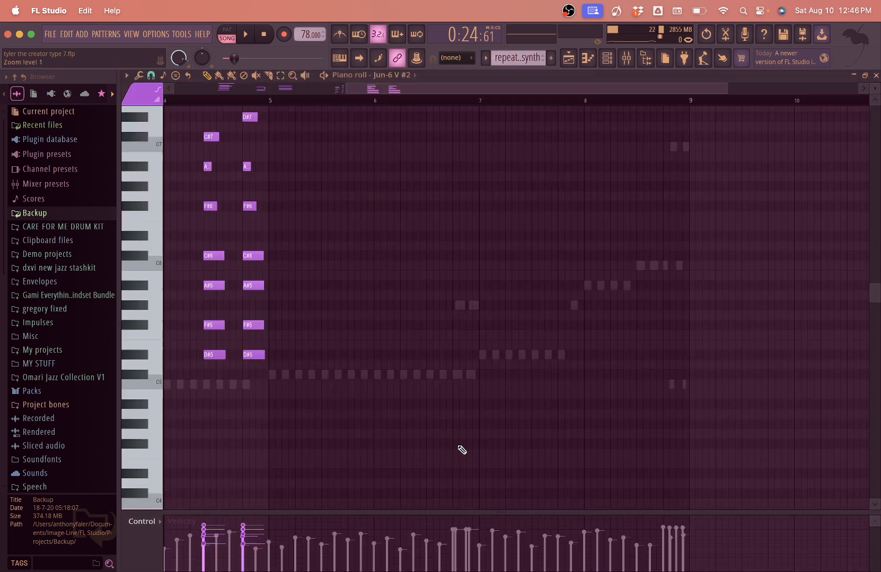
scroll(829, 203, "left", 4)
left_click(875, 75)
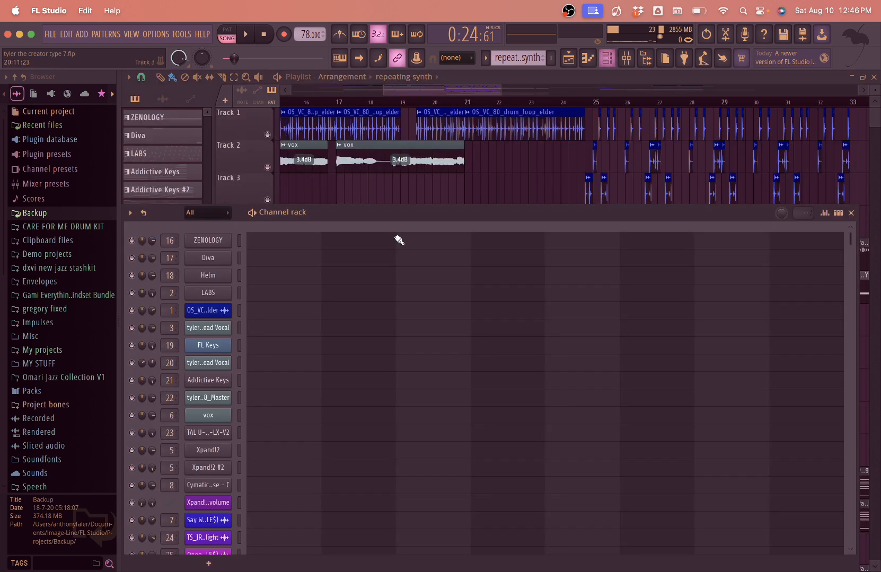
scroll(240, 379, "down", 3)
left_click(260, 331)
scroll(275, 335, "right", 4)
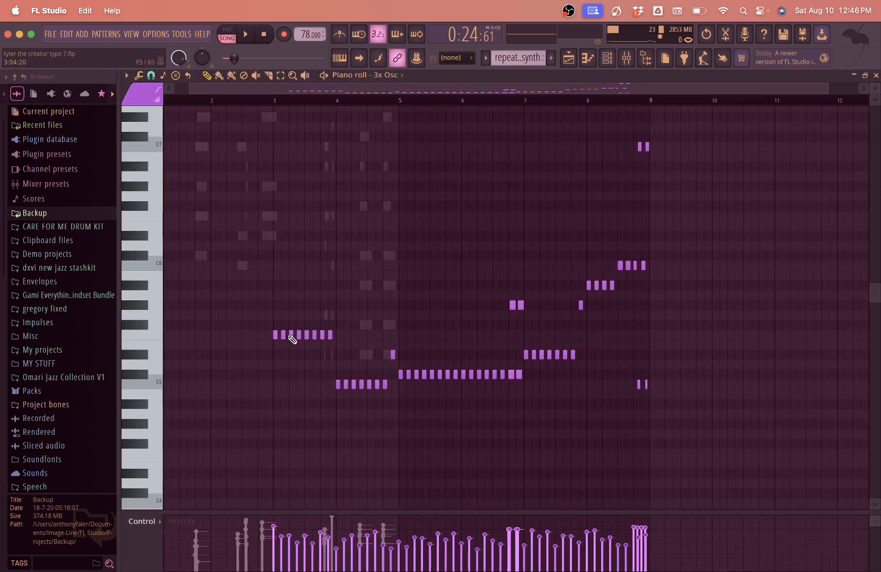
scroll(448, 373, "right", 4)
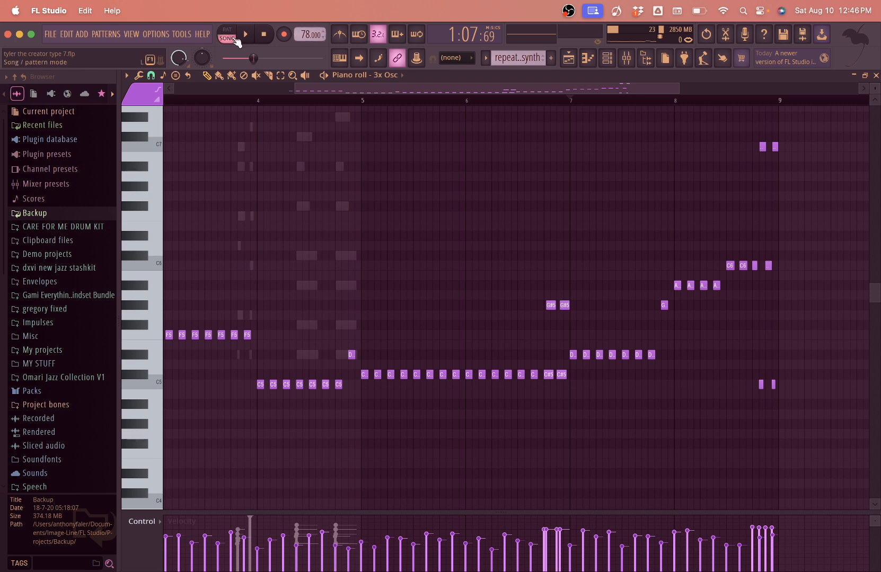
Step: Play the 3x Osc notes from bar 7 in pattern mode, and close the piano roll
left_click(228, 39)
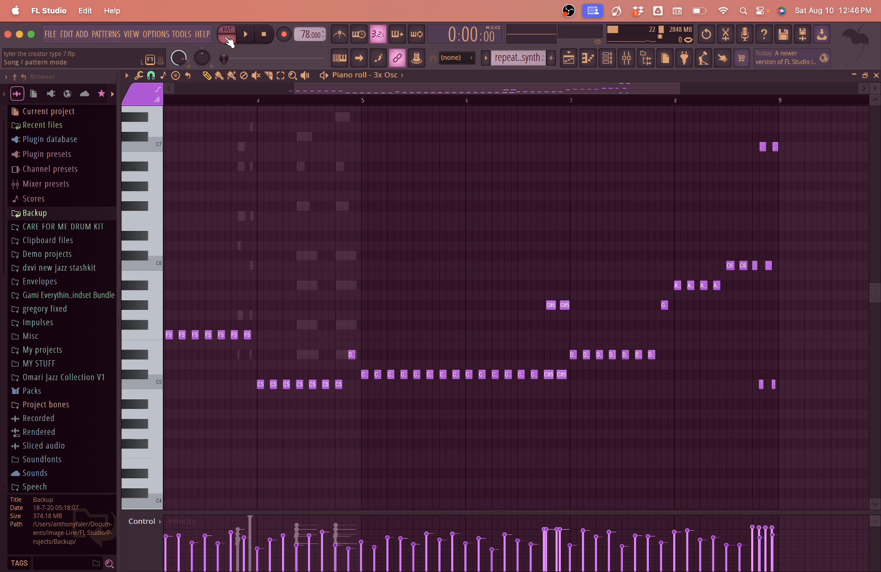
left_click(569, 99)
key("space")
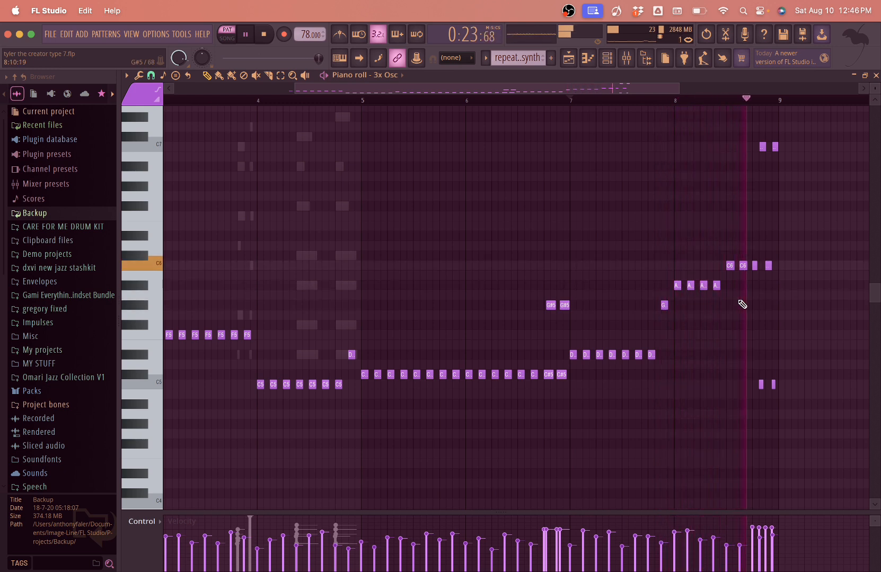
key("space")
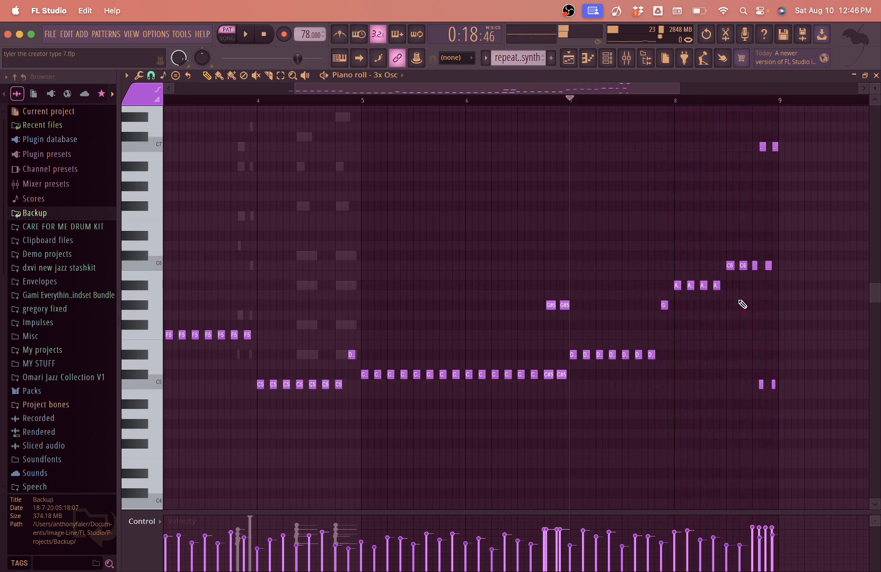
left_click(876, 75)
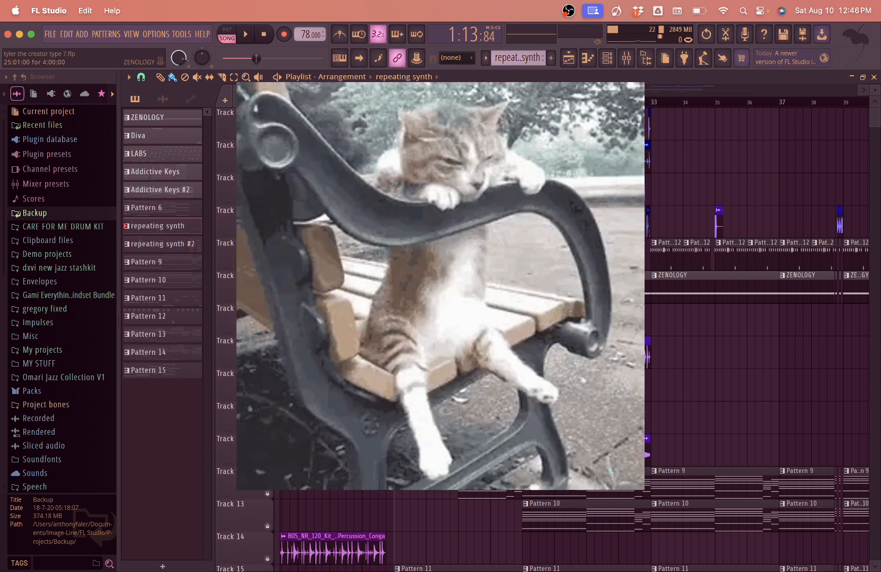
Step: Mute the ZENOLOGY clips on Track 6 and Pattern 11 on Track 15 to isolate the drums from bar 25
scroll(433, 341, "up", 4)
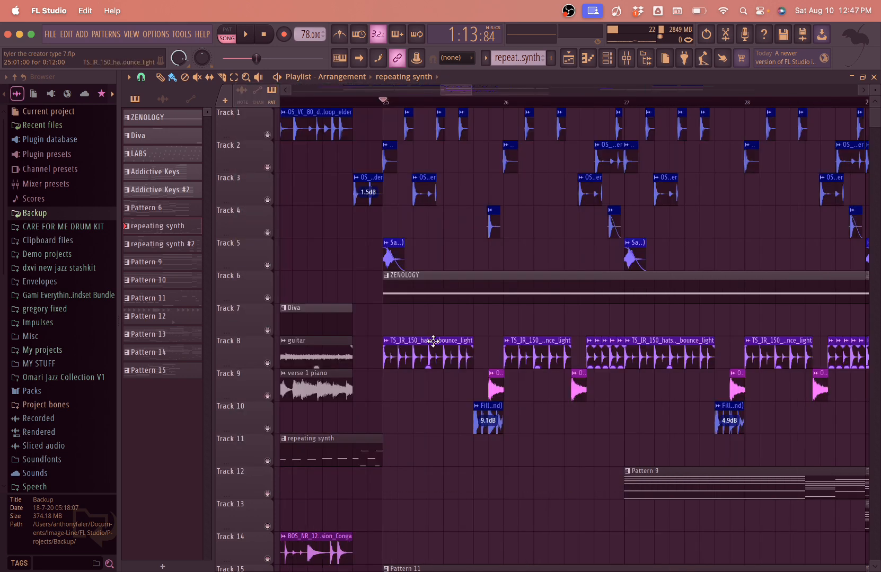
scroll(433, 341, "down", 10)
scroll(434, 341, "left", 3)
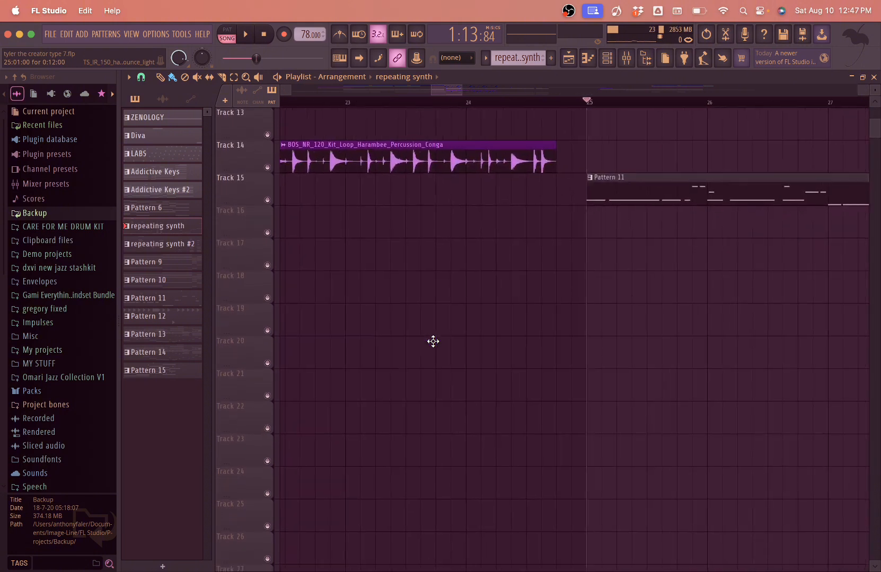
scroll(434, 341, "up", 10)
scroll(433, 341, "right", 4)
left_click(267, 298)
scroll(326, 346, "down", 4)
scroll(327, 346, "left", 2)
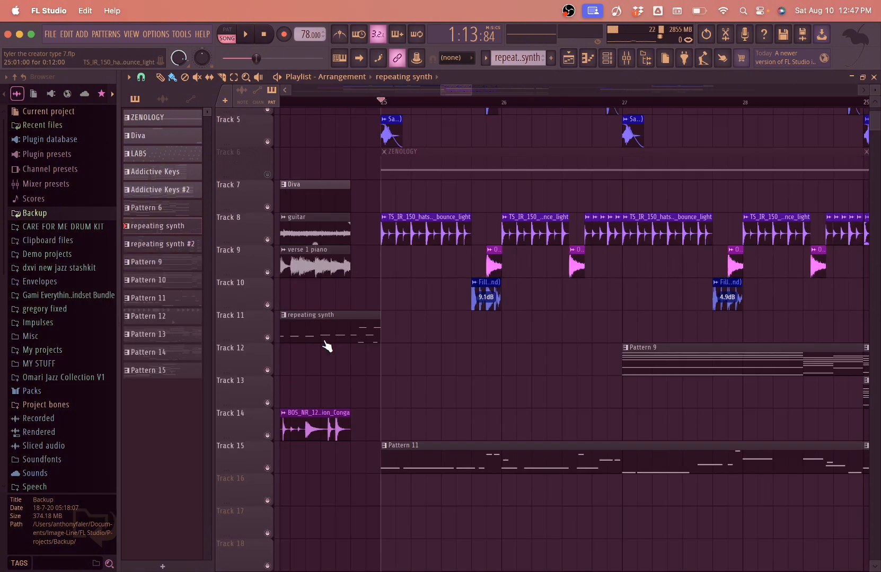
scroll(326, 346, "up", 4)
Step: Play the drums from bar 25 with the Say What sample on Track 5 muted, and unmute that track
left_click(267, 265)
key("space")
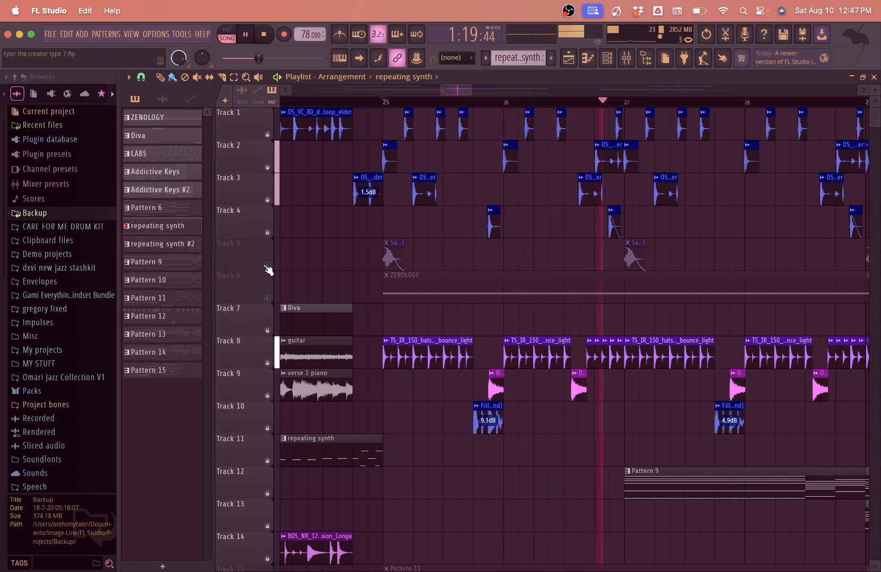
left_click(267, 265)
key("space")
Step: Inspect the settings and waveform of the Say What (Paid in Full - LE$) sample on Track 5, and close its window
scroll(371, 259, "up", 3)
double_click(396, 259)
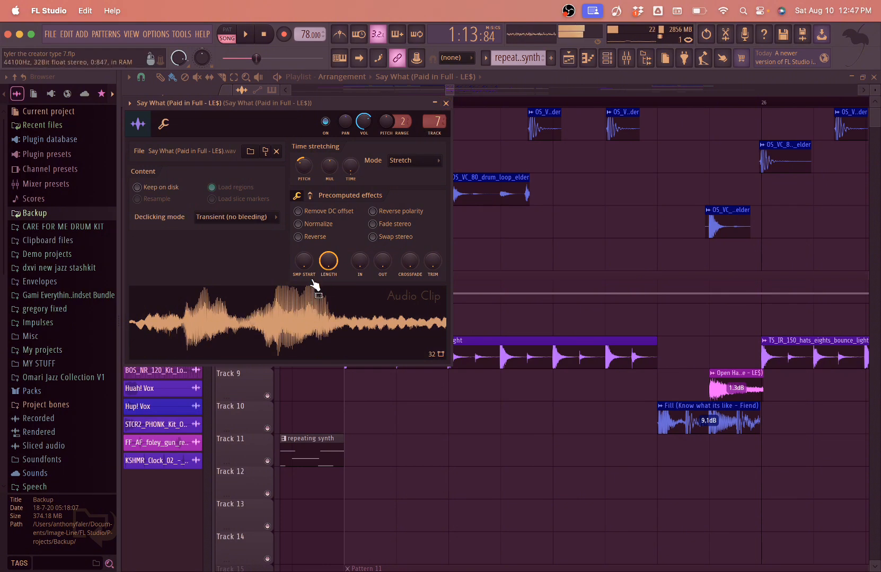
left_click(445, 103)
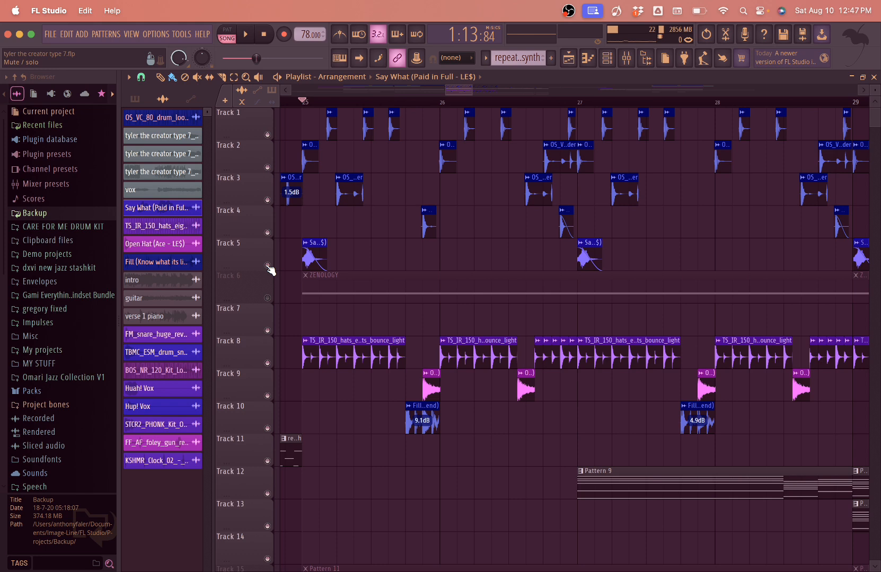
Step: Unmute the ZENOLOGY clip on Track 6, view its sustained notes in the piano roll, and return to the playlist
left_click(267, 298)
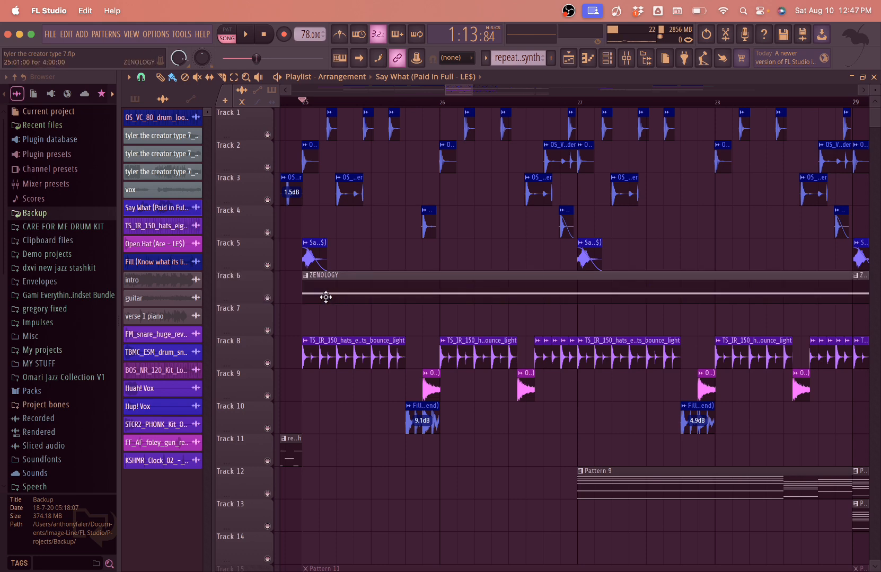
left_click(326, 297)
left_click(607, 58)
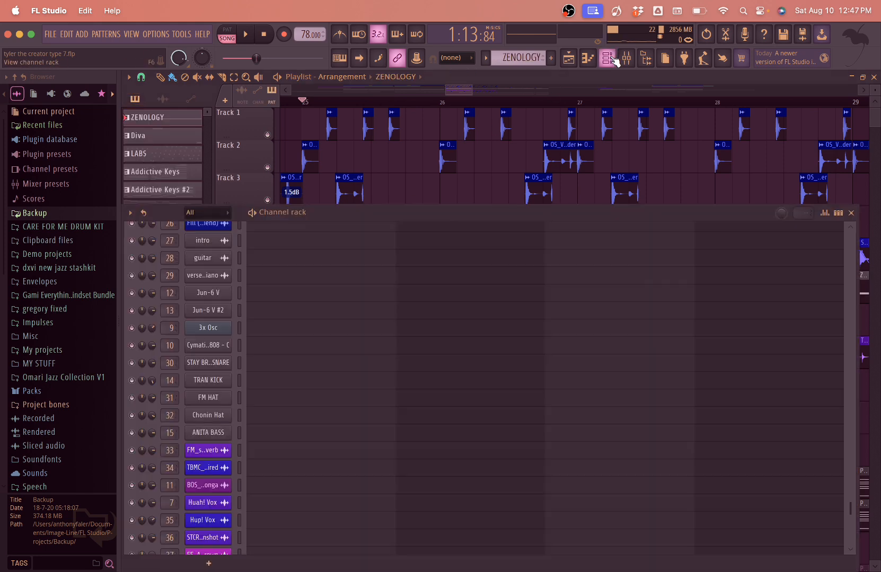
left_click(267, 244)
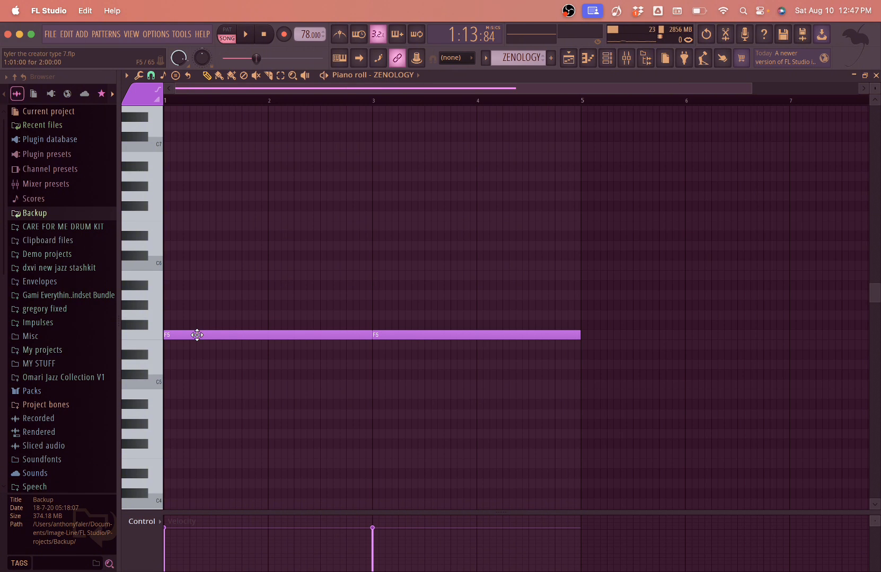
key("F5")
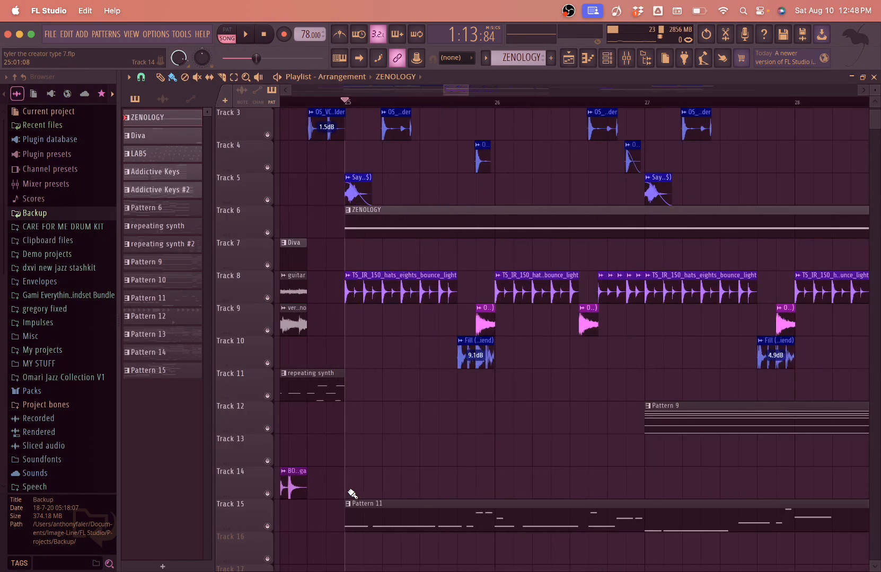
Step: Inspect the Cymatics Long Sizzle 808 notes of Pattern 11 on Track 15, and close the piano roll
left_click(371, 510)
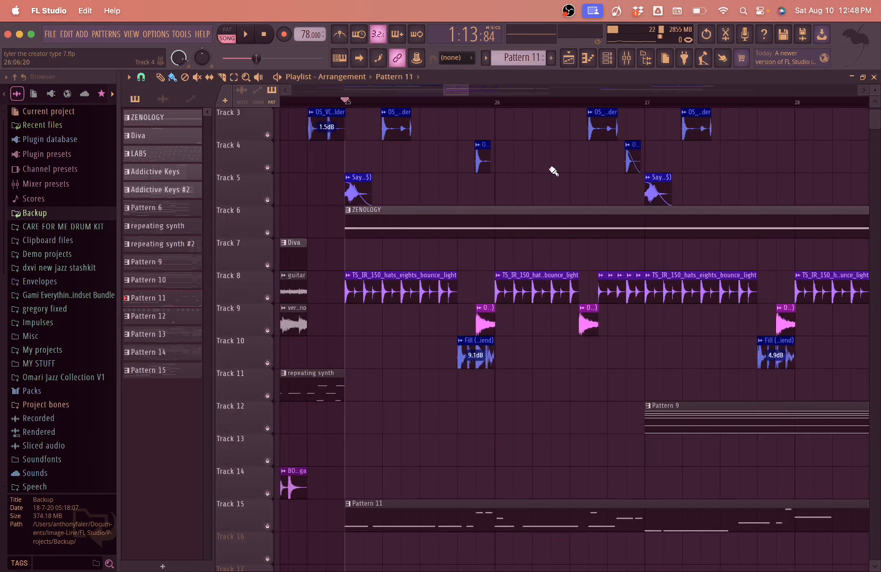
left_click(607, 58)
scroll(340, 360, "down", 5)
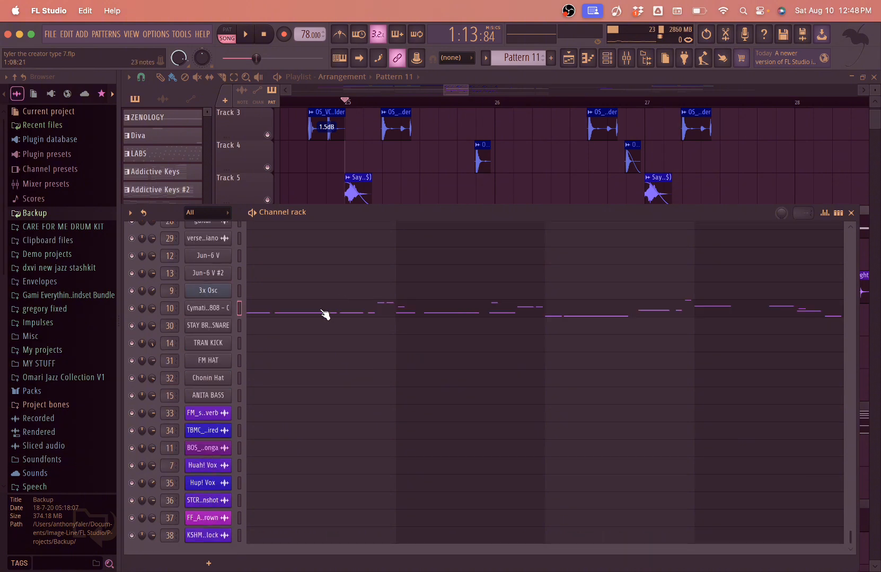
left_click(324, 314)
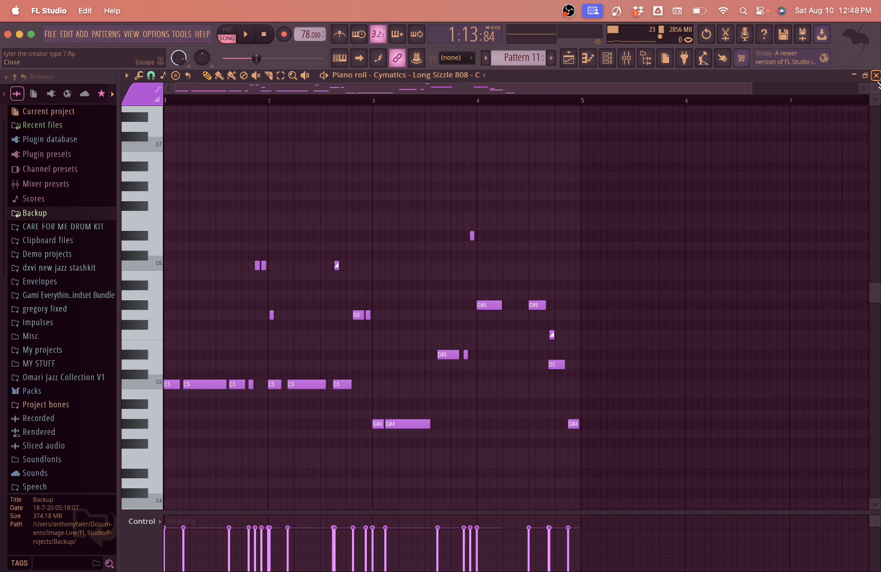
left_click(875, 76)
Step: Open the Jun-6 V chords of Pattern 9 on Track 12 and play them in pattern mode
left_click(779, 163)
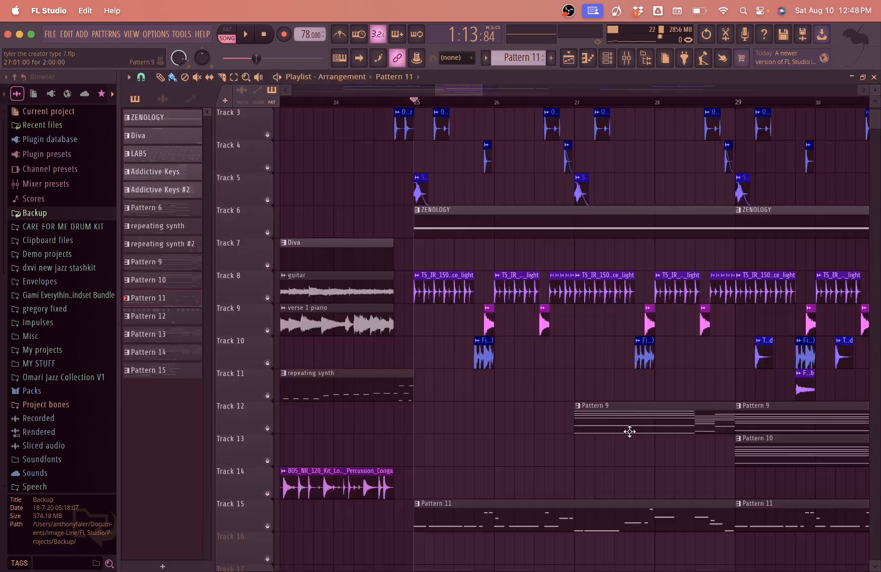
scroll(630, 432, "up", 4)
scroll(569, 444, "down", 3)
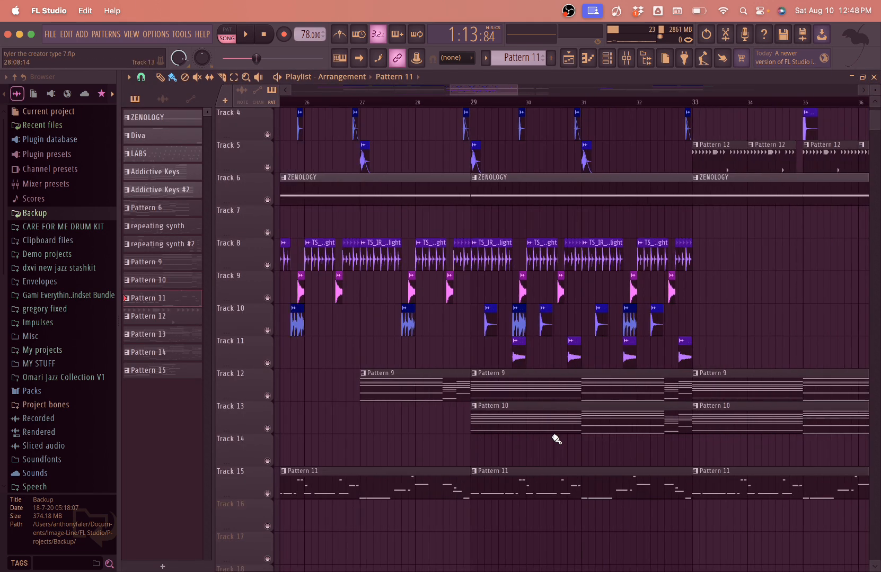
double_click(528, 388)
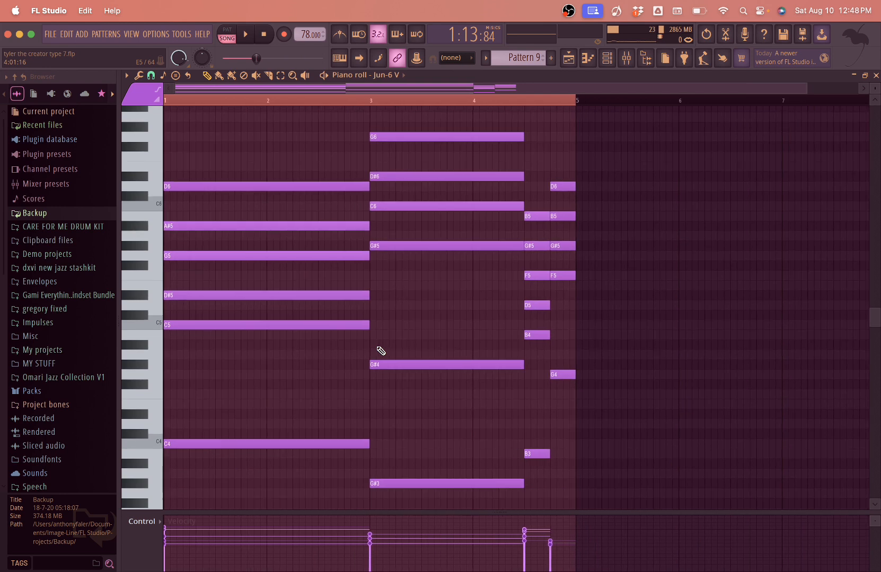
scroll(381, 350, "down", 3)
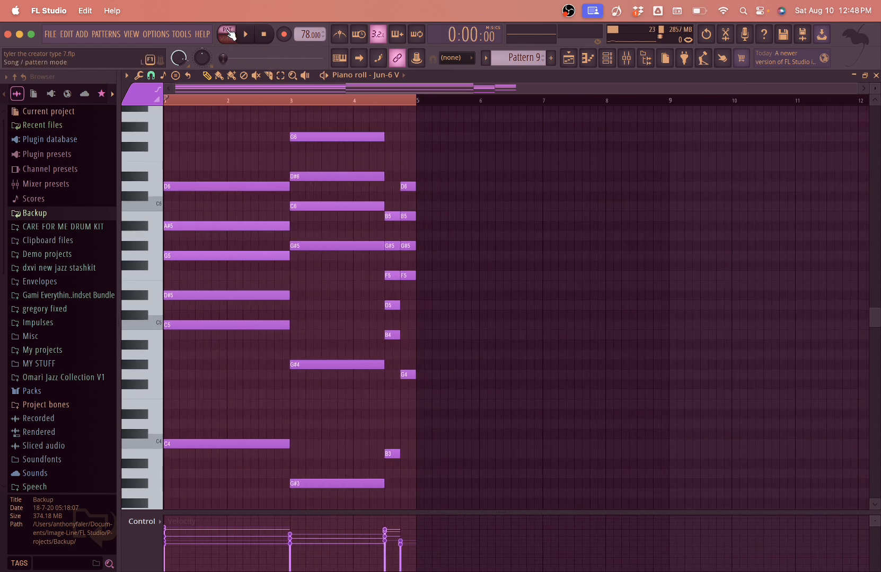
key("space")
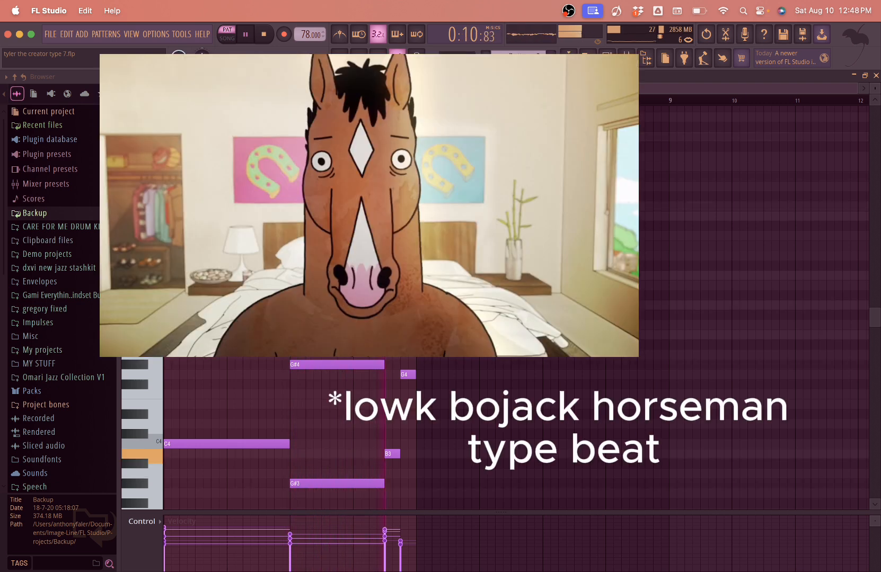
key("space")
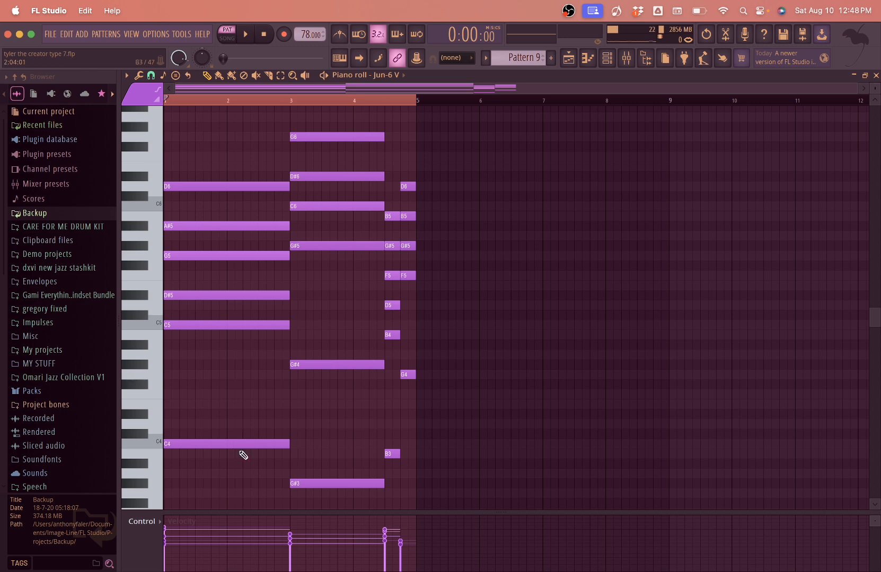
Step: Examine the Jun-6 V progression by highlighting its first and second chords and checking the B3 and C4 bass notes
left_click_drag(243, 455, 235, 195)
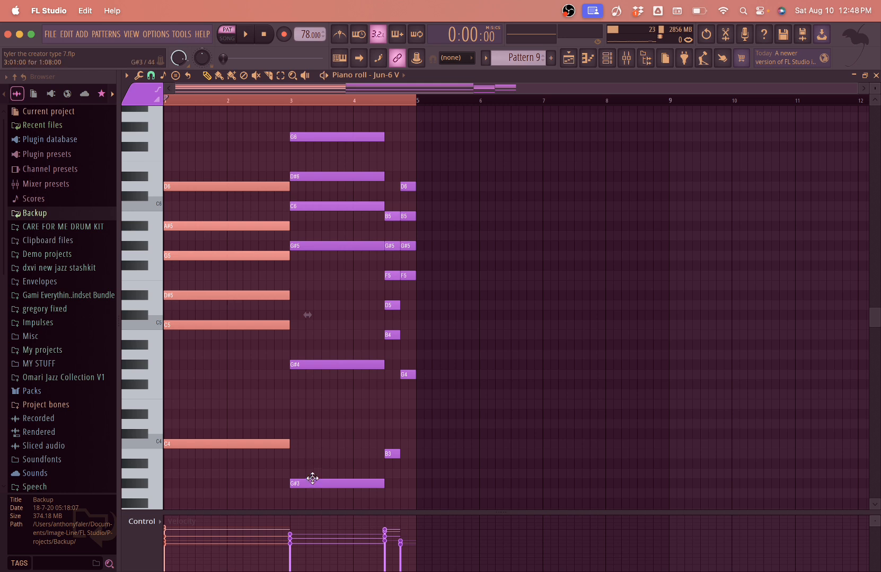
left_click_drag(313, 479, 320, 107)
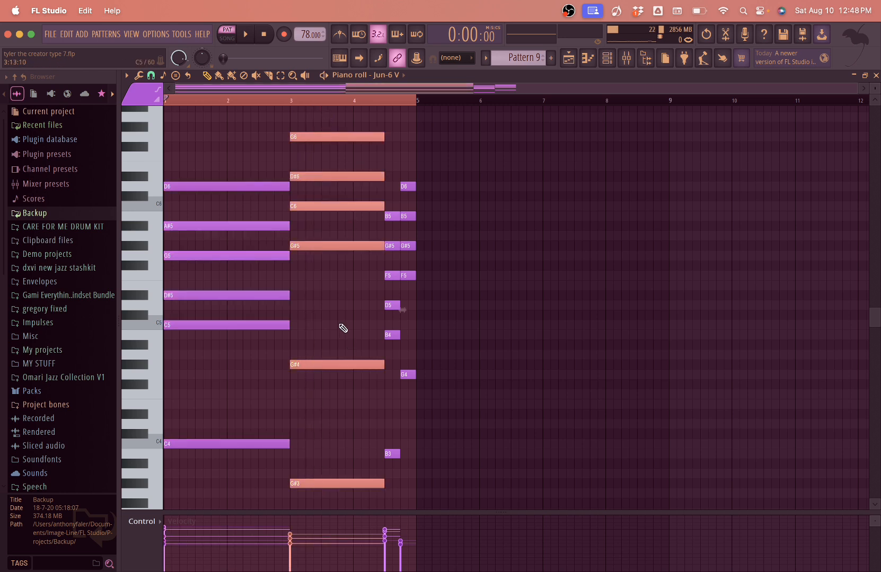
left_click(395, 450)
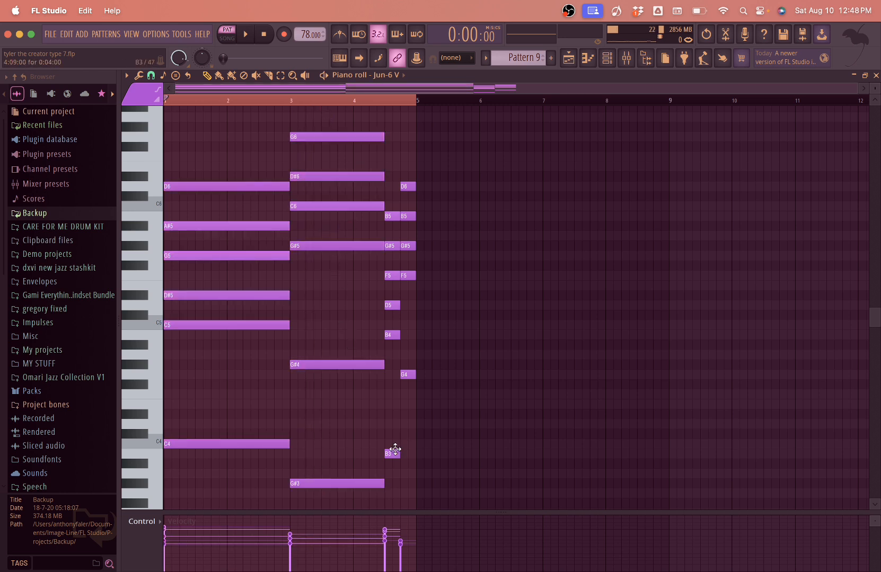
scroll(392, 453, "up", 2)
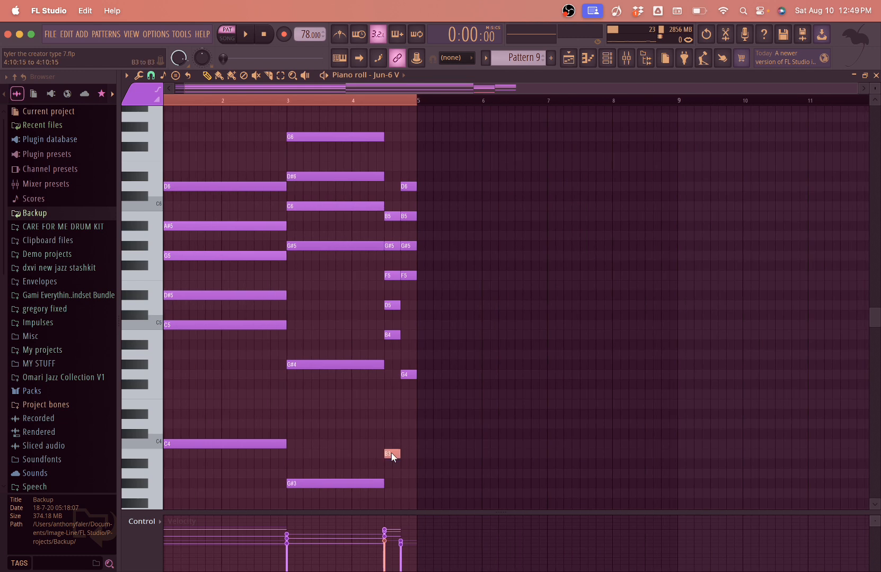
key("super+Up")
left_click(391, 453)
scroll(391, 452, "down", 2)
left_click(249, 440)
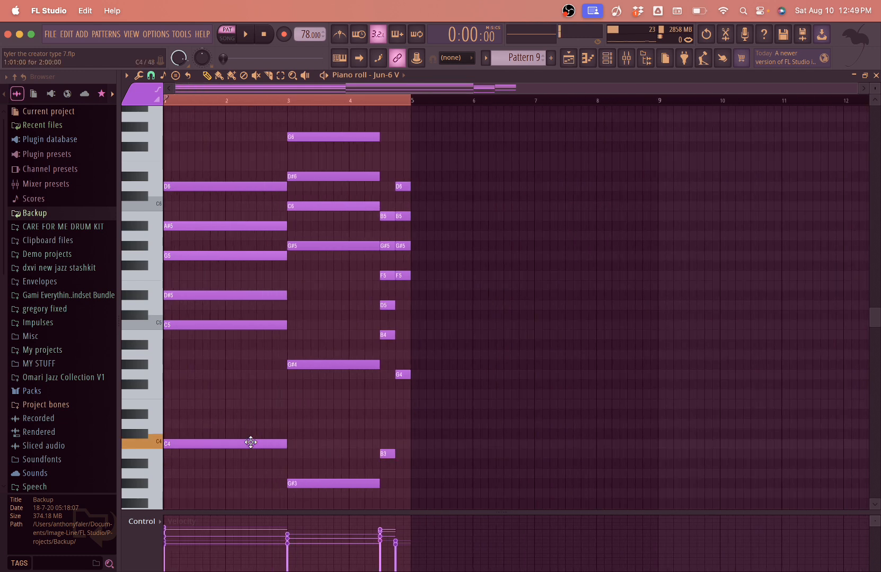
scroll(385, 455, "up", 2)
scroll(386, 454, "down", 2)
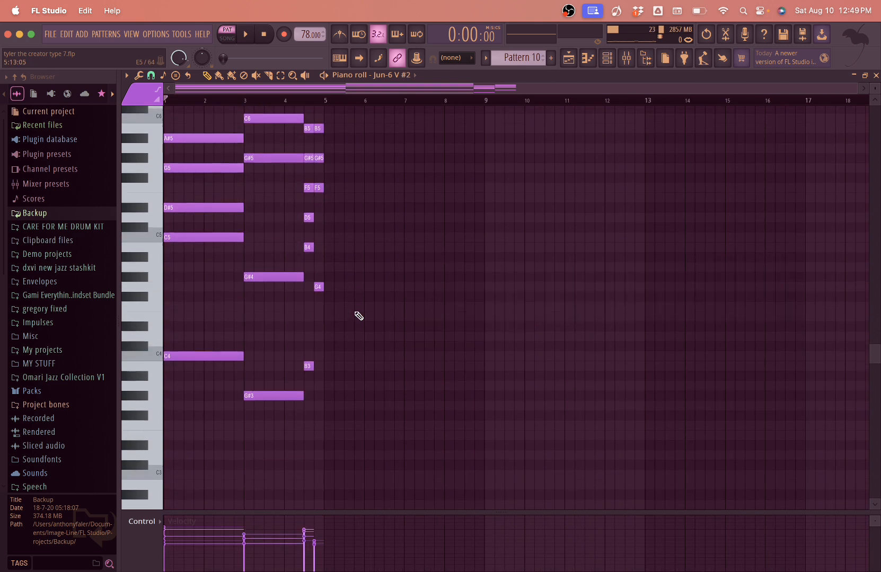
Step: Play the Jun-6 V #2 chords of Pattern 10, skipping ahead to the later chords, and return to the playlist
scroll(356, 315, "down", 2)
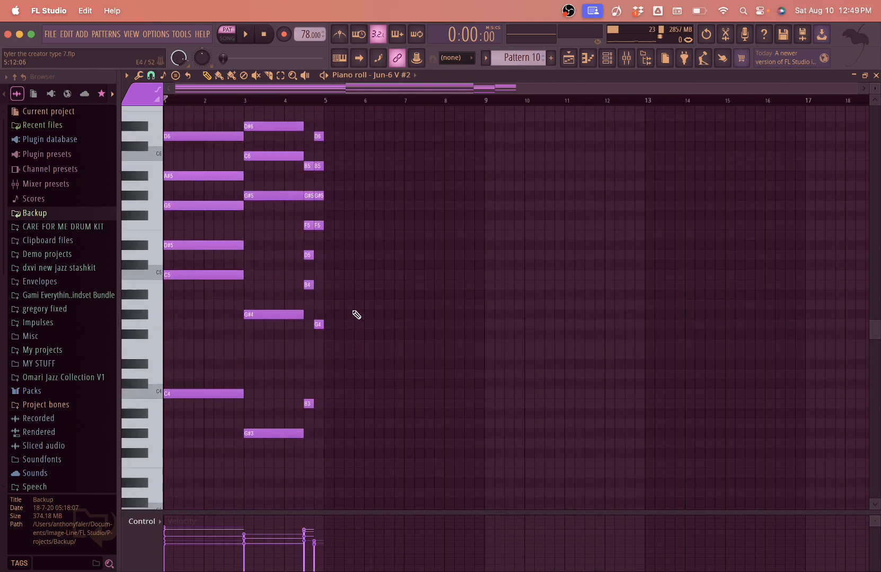
scroll(356, 315, "up", 3)
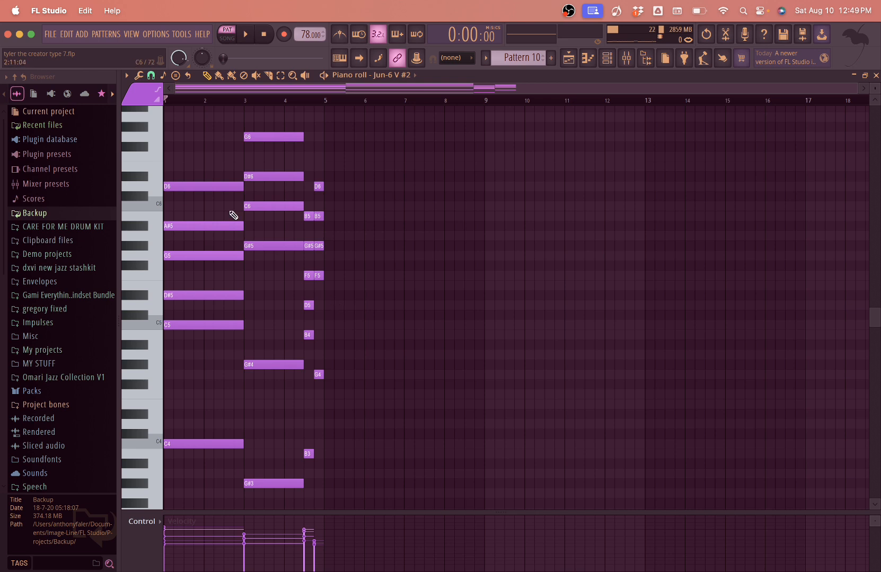
left_click(218, 189)
key("space")
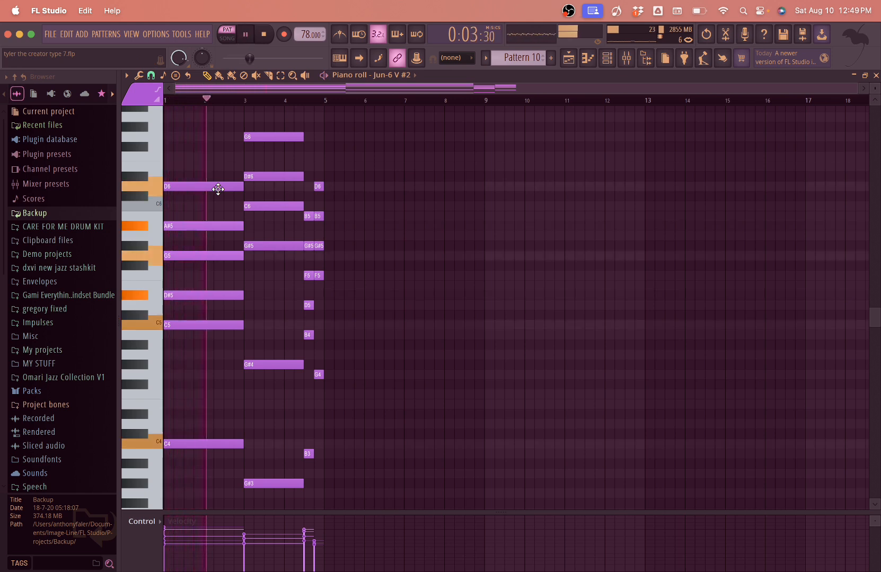
left_click(247, 101)
left_click(308, 100)
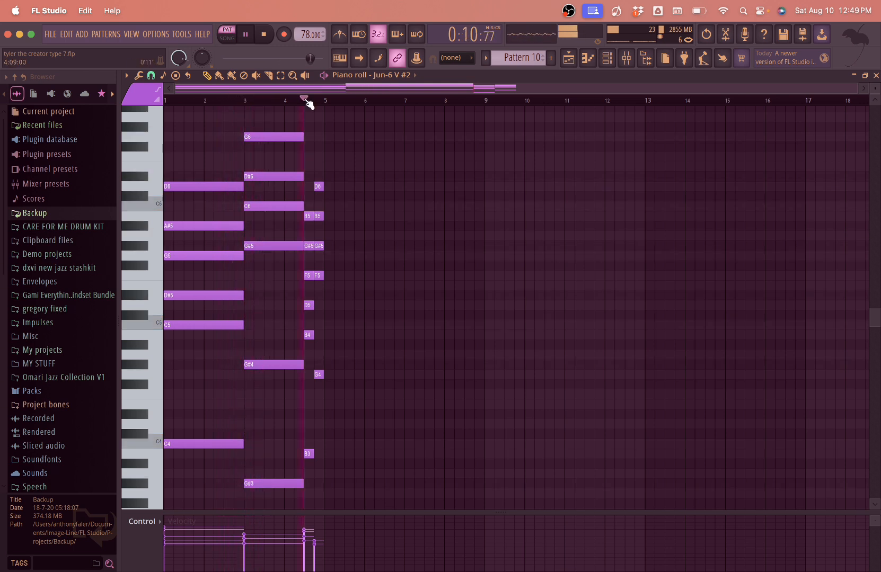
key("space")
key("F5")
Step: Play the arrangement in song mode from just before bar 24 through the section starting at bar 25
scroll(634, 273, "up", 3)
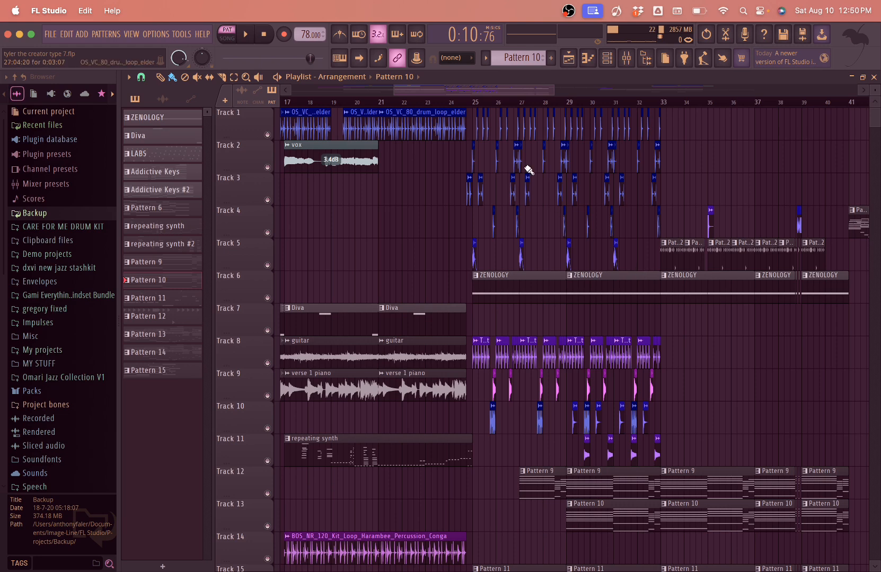
left_click(445, 102)
key("space")
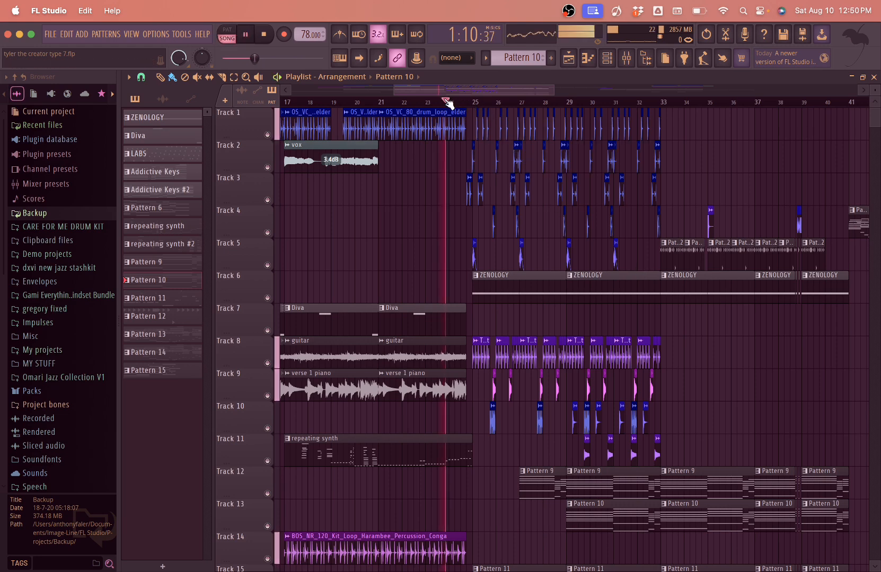
scroll(481, 187, "up", 2)
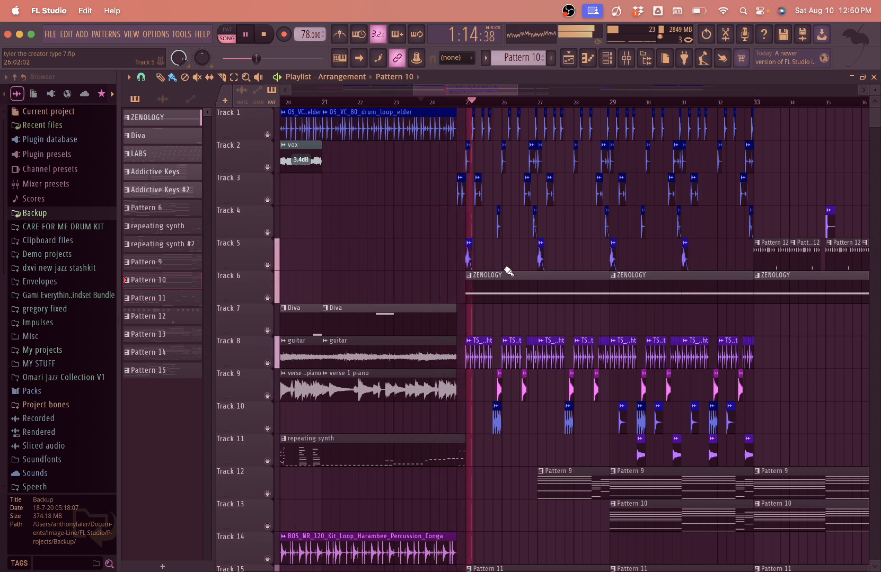
scroll(507, 275, "down", 1)
scroll(507, 275, "down", 5)
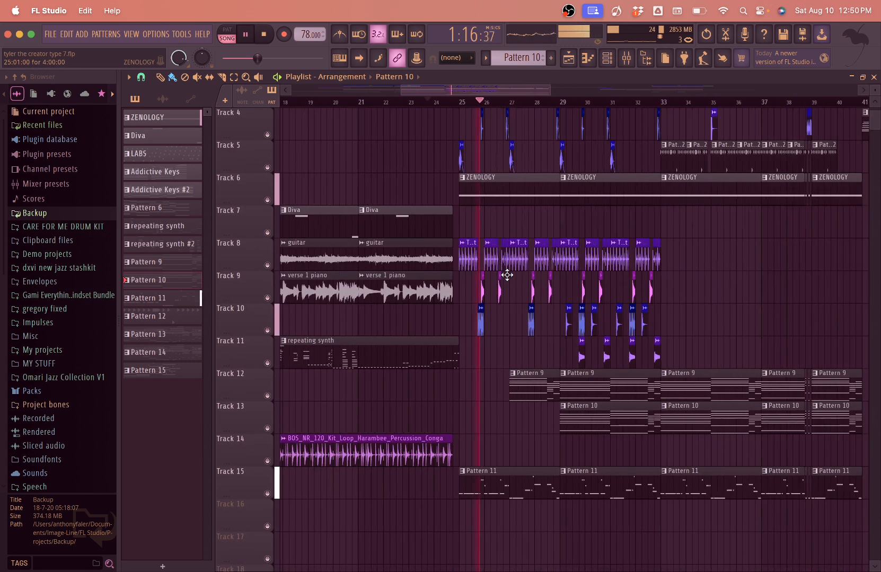
scroll(507, 275, "up", 3)
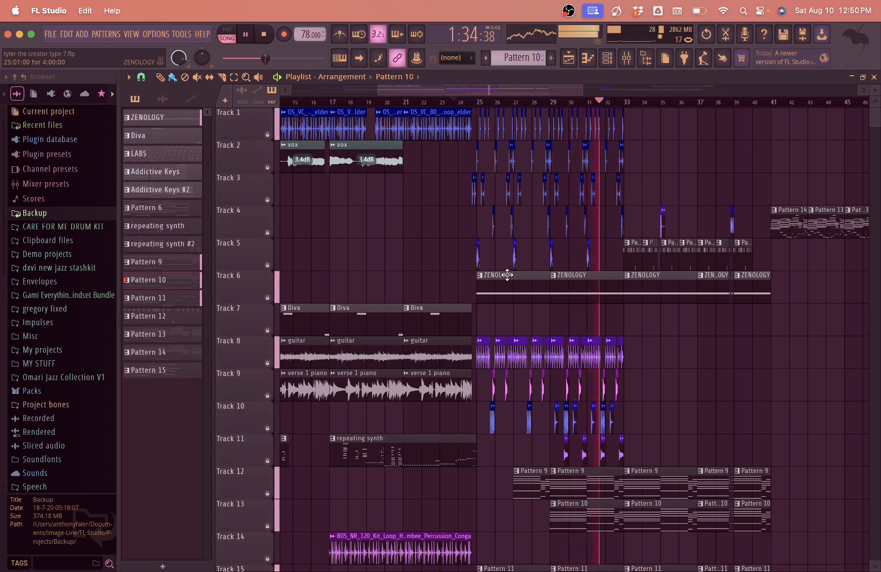
key("space")
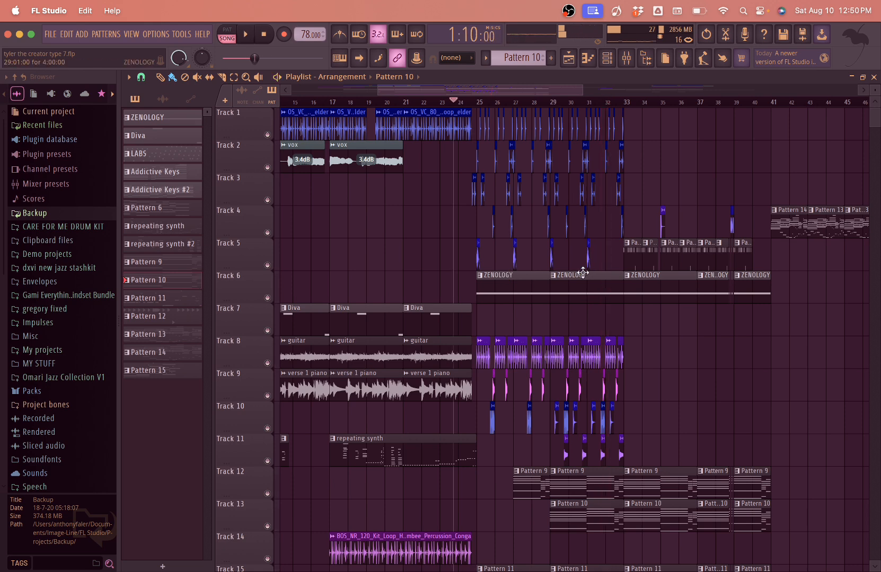
Step: Look over the tracks of the arrangement's next section, from bar 33 up to bar 41
scroll(610, 265, "right", 3)
scroll(614, 265, "up", 3)
scroll(553, 259, "up", 2)
scroll(554, 260, "down", 1)
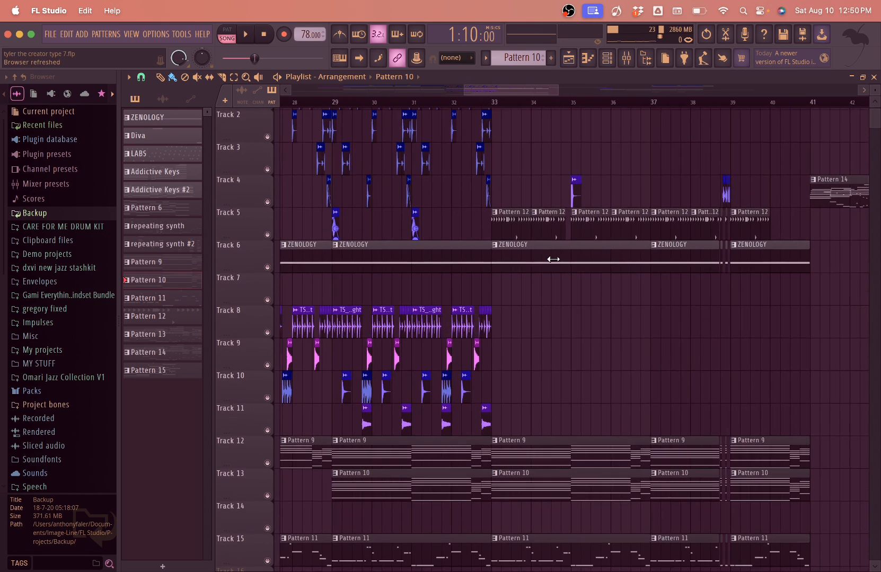
scroll(481, 264, "down", 1)
scroll(481, 264, "down", 3)
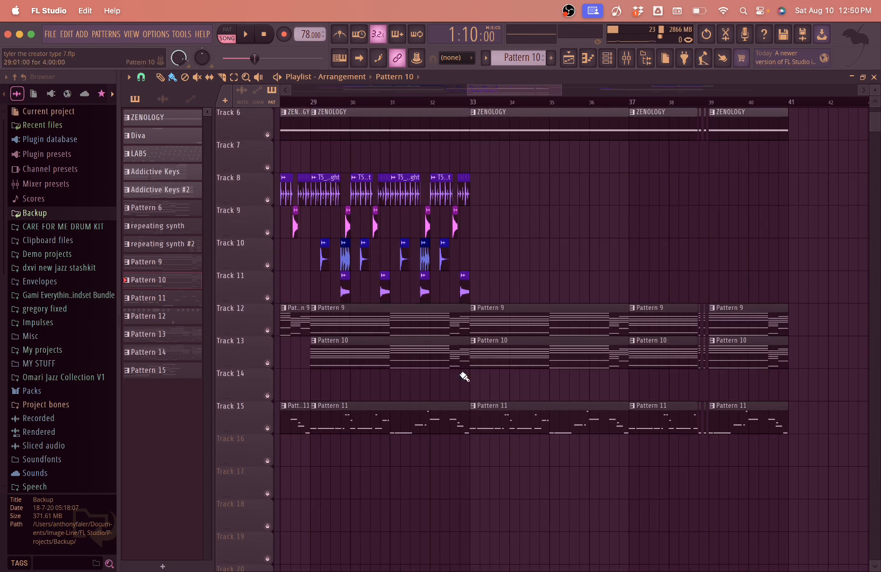
scroll(494, 389, "up", 2)
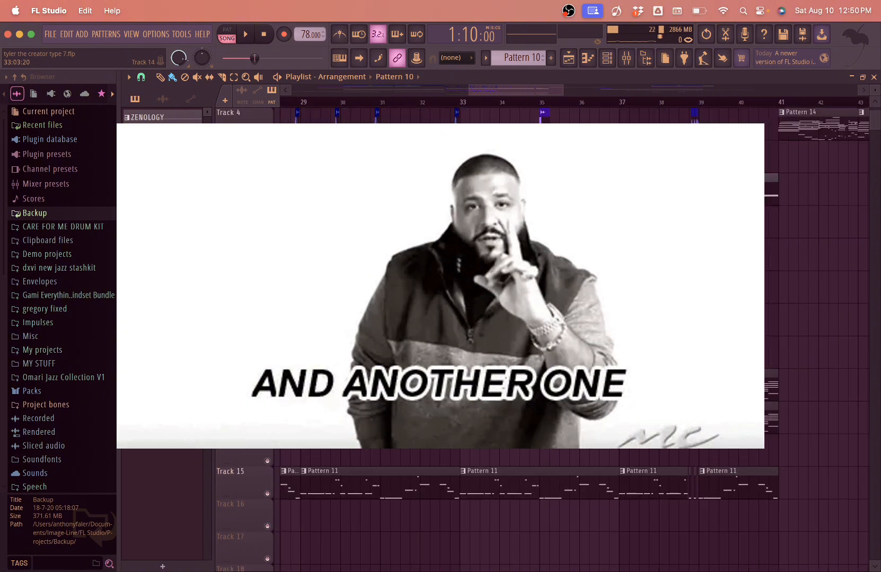
scroll(495, 388, "up", 2)
Step: Select Pattern 12 on Track 5 and inspect its snare, kick and hat channels in the channel rack
left_click(482, 221)
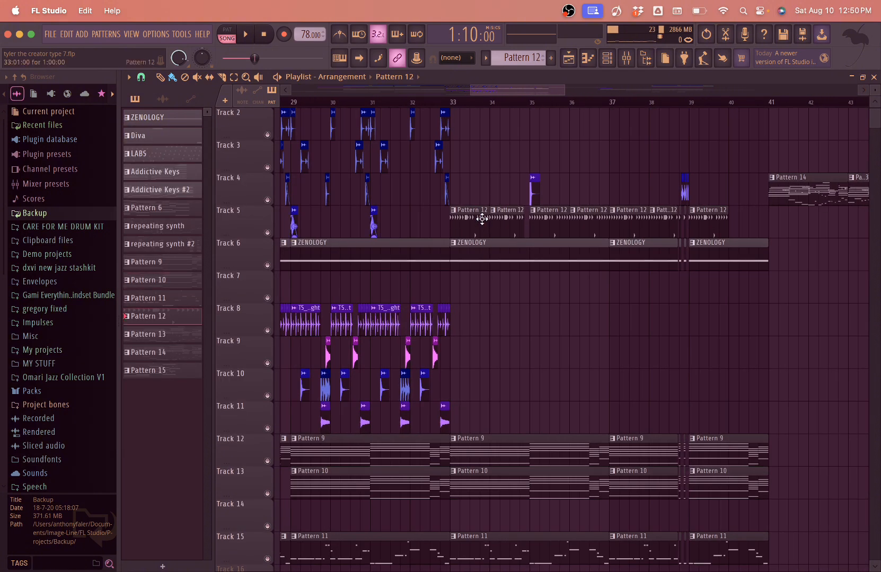
left_click(604, 62)
scroll(365, 366, "up", 8)
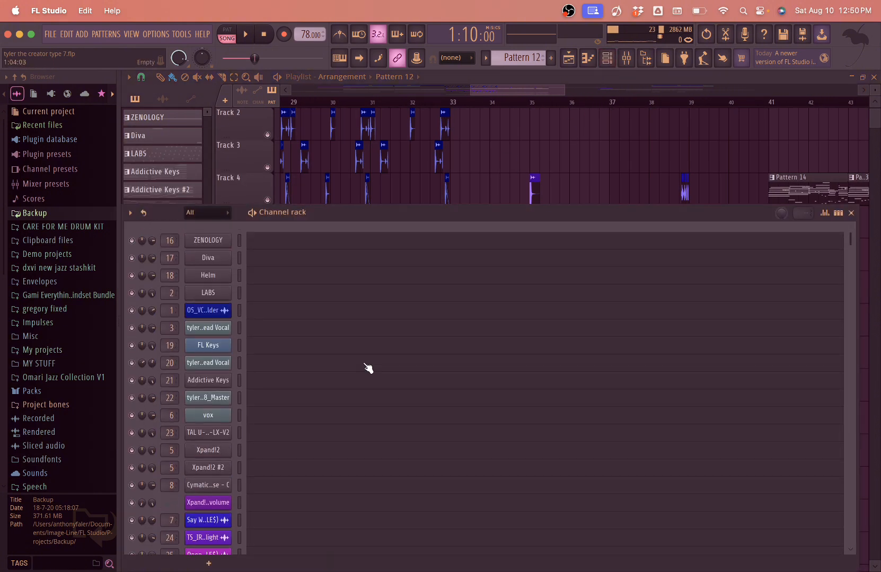
scroll(365, 365, "down", 20)
scroll(368, 368, "down", 1)
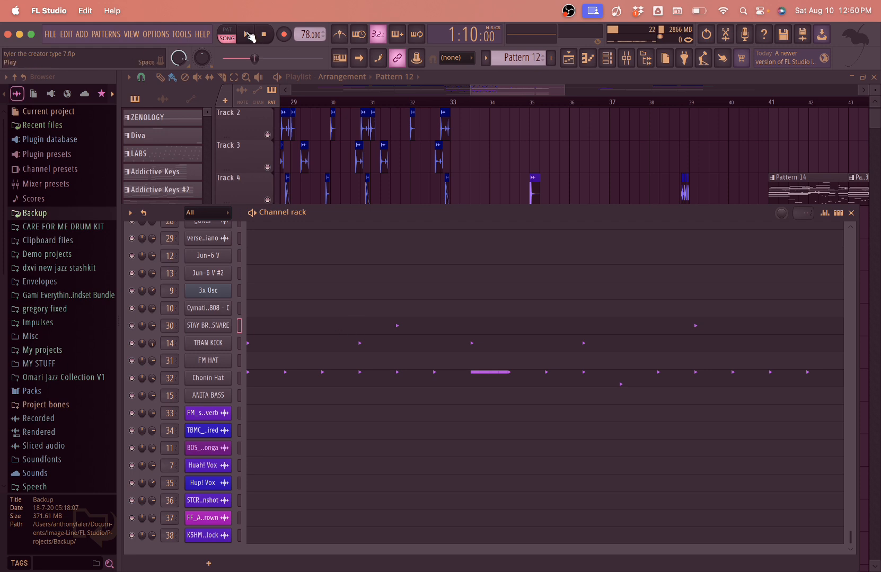
Step: Play Pattern 12's snare, kick and hat loop on its own in pattern mode
left_click(229, 35)
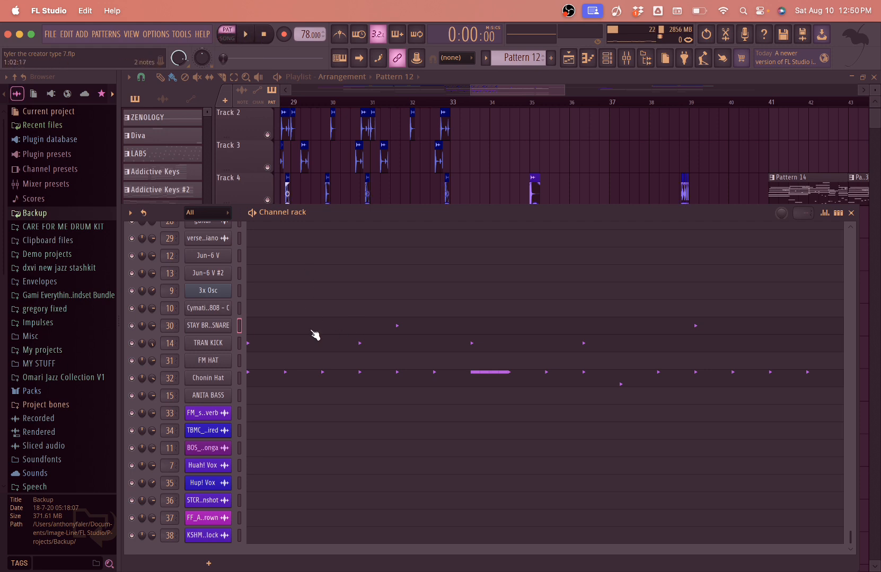
key("space")
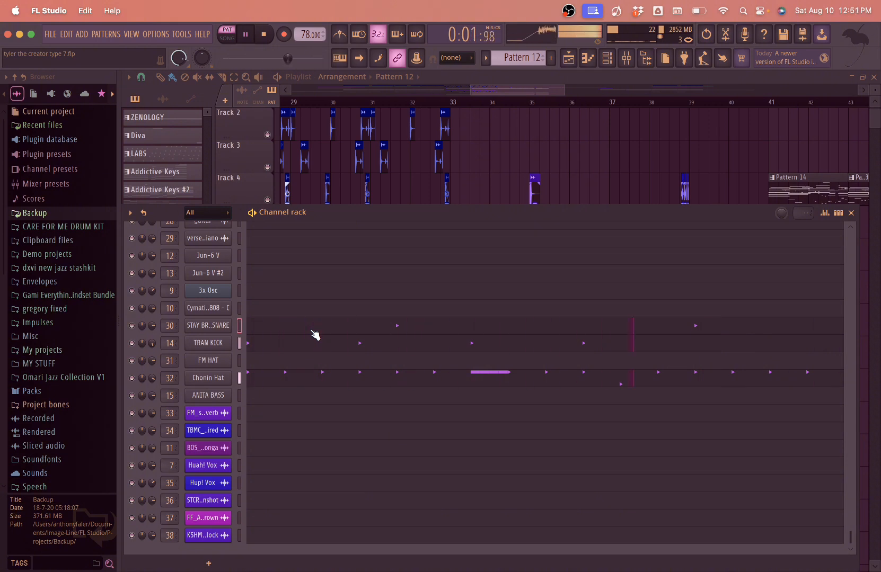
key("space")
Step: Inspect the TRAN KICK and STAY BREAK SNARE samples in their sampler windows and return to the playlist
left_click(218, 343)
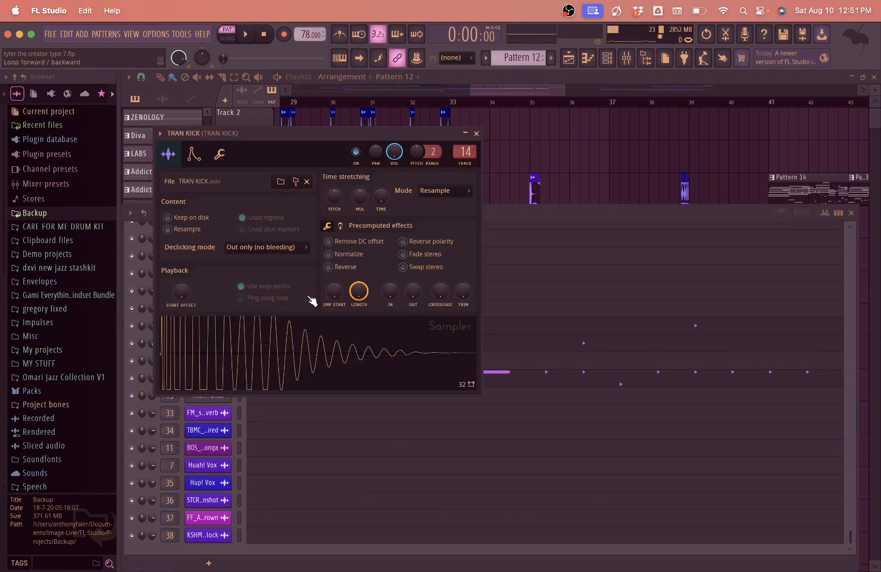
left_click(476, 134)
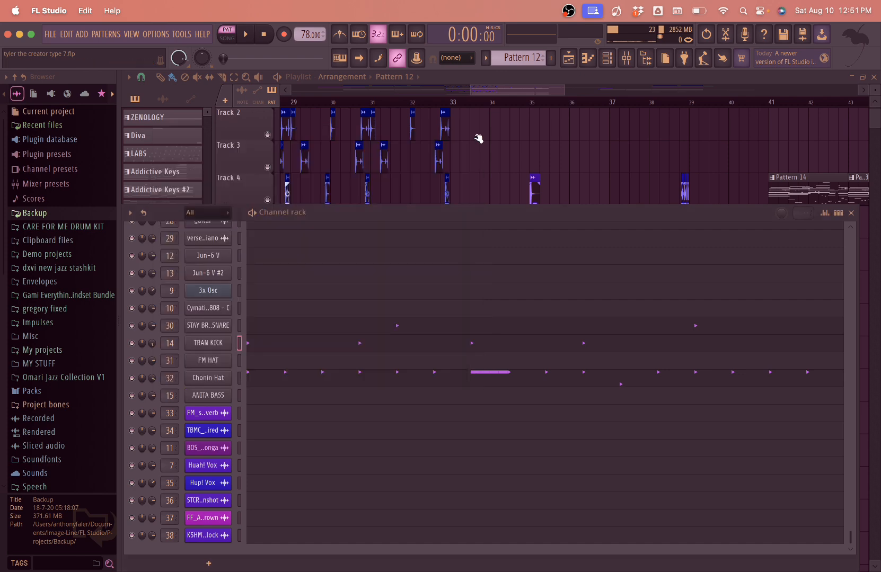
left_click(218, 325)
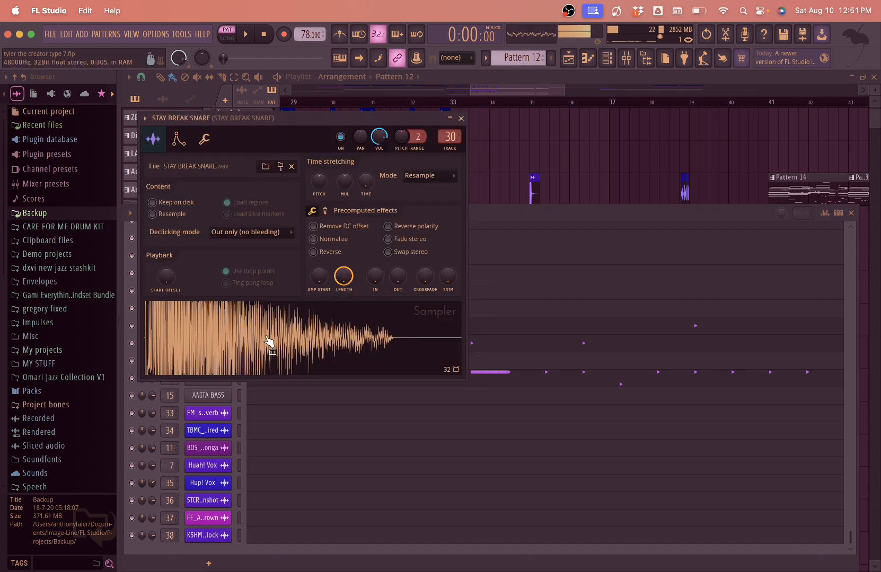
left_click(460, 118)
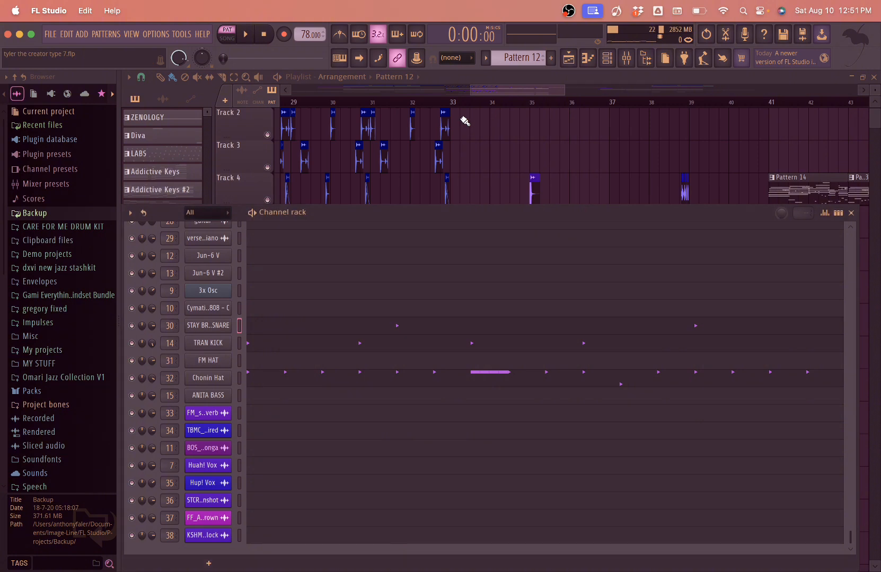
left_click(851, 212)
Step: Play the arrangement in song mode from bar 33 through the first bars of the section
scroll(631, 250, "down", 3)
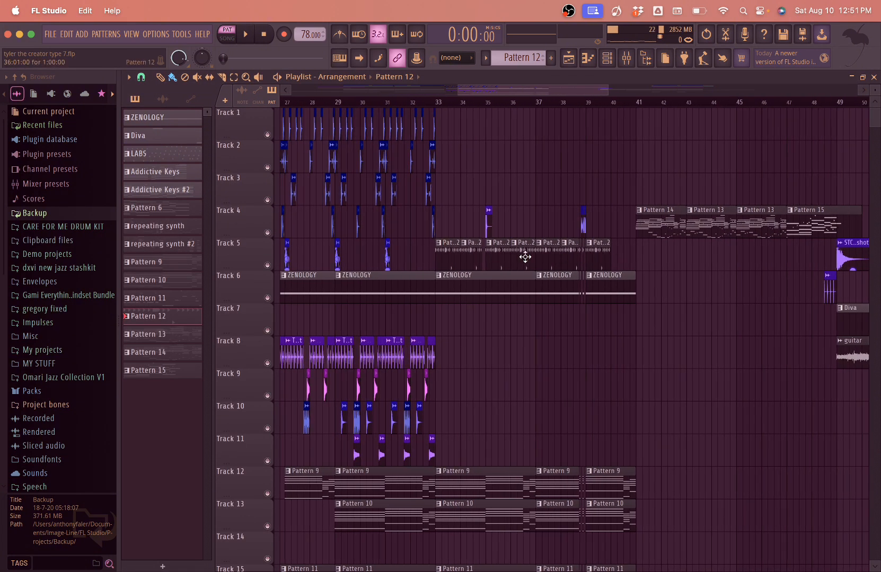
scroll(495, 257, "up", 2)
left_click(414, 103)
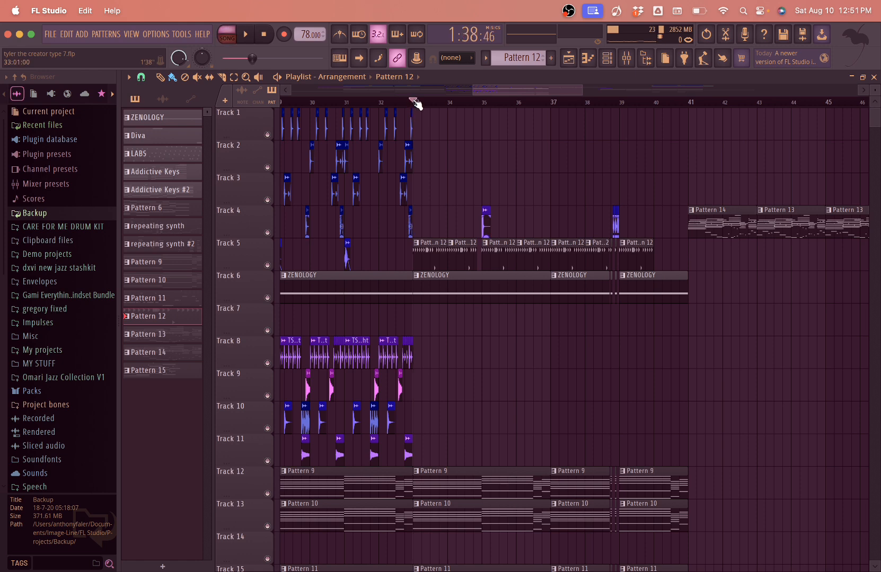
key("space")
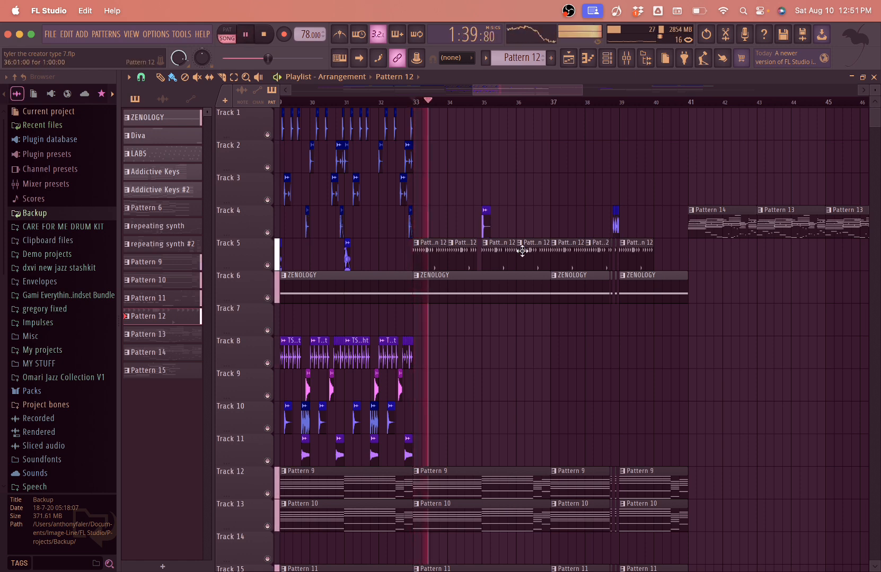
scroll(522, 251, "down", 2)
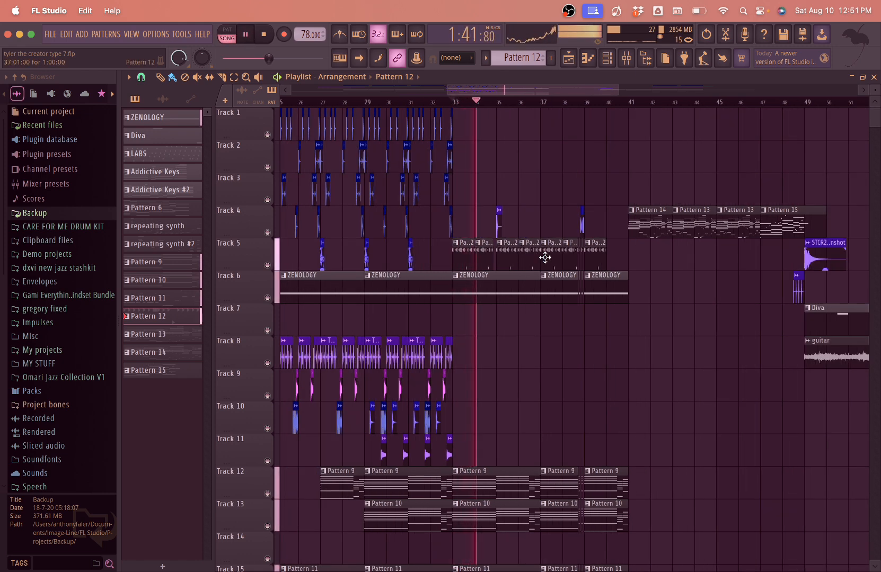
scroll(545, 258, "up", 3)
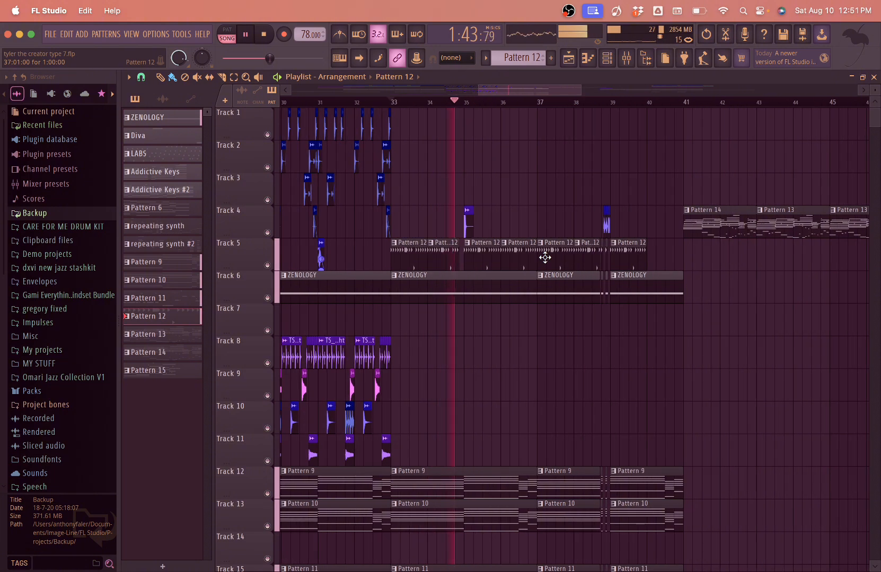
scroll(545, 258, "right", 3)
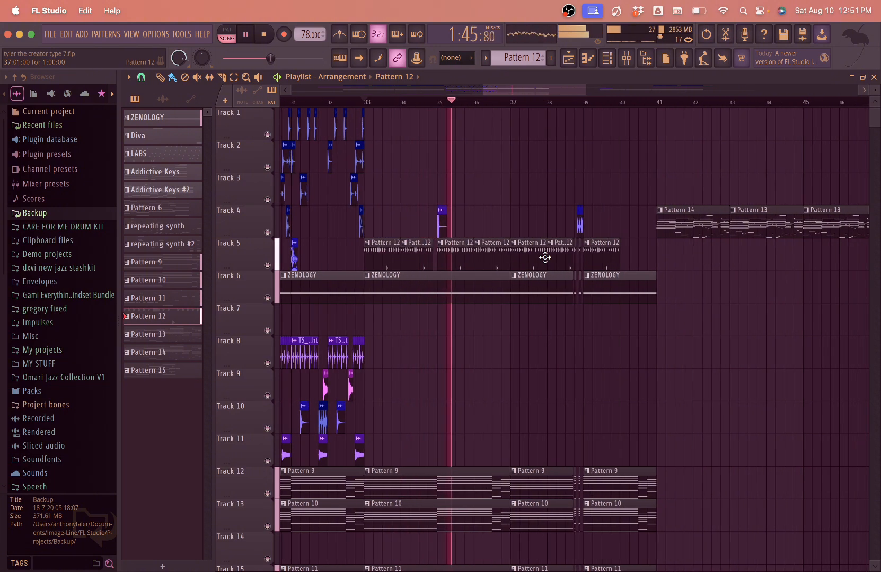
scroll(545, 258, "down", 2)
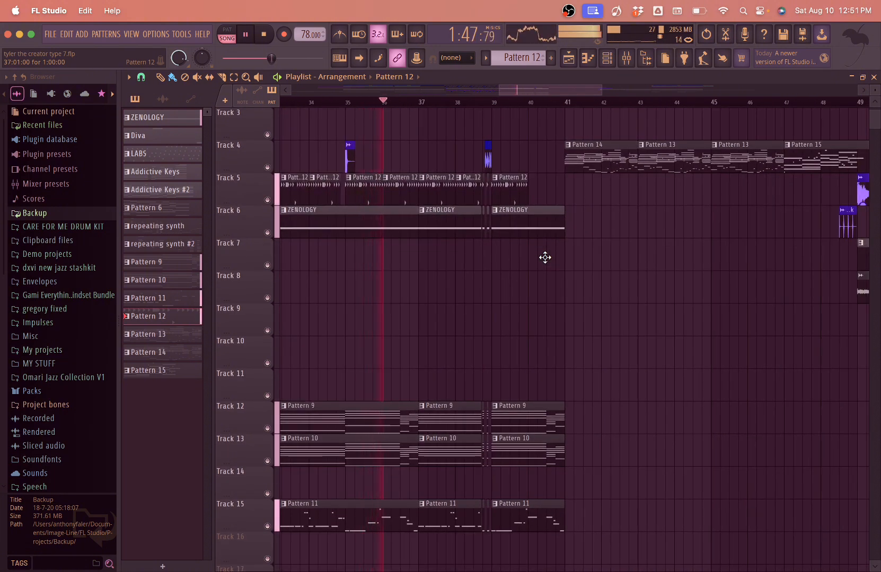
key("space")
Step: Select the Pattern 14 clip at bar 41 on Track 4
scroll(545, 257, "down", 3)
scroll(545, 257, "up", 2)
scroll(402, 239, "up", 2)
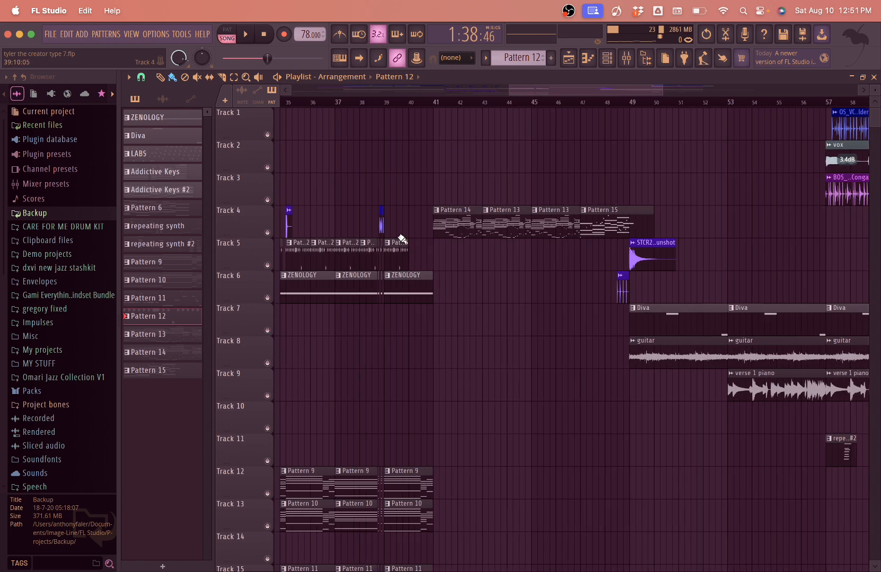
scroll(442, 228, "up", 1)
left_click(442, 227)
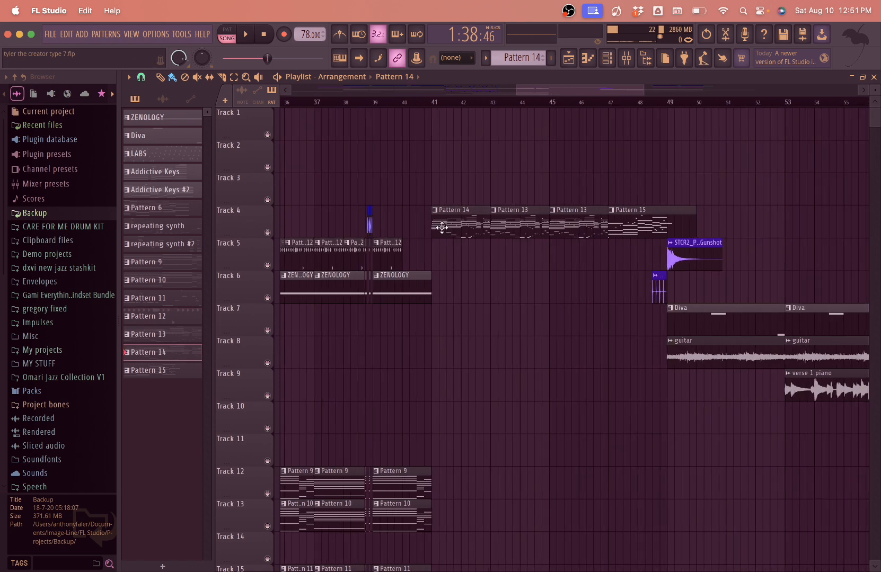
scroll(495, 201, "down", 2)
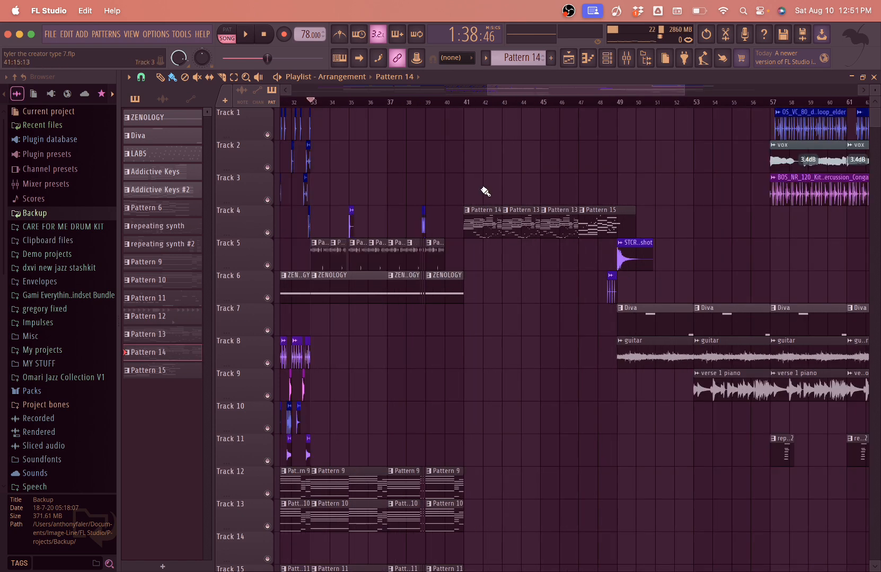
scroll(487, 211, "up", 3)
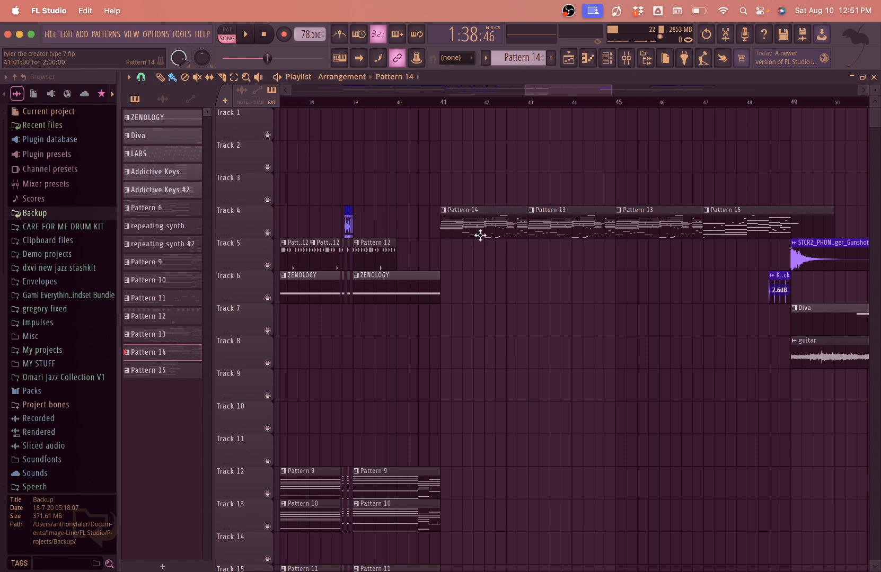
scroll(479, 234, "up", 2)
Step: Look through Pattern 14's keys, Xpand!2, 808 and ANITA BASS channels in the channel rack and return to the playlist
left_click(606, 58)
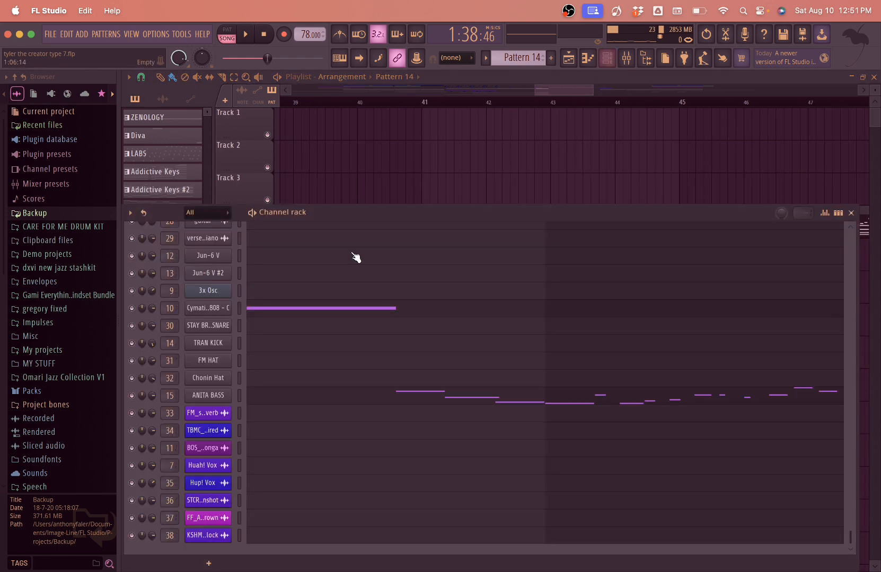
scroll(359, 351, "up", 3)
scroll(352, 365, "down", 10)
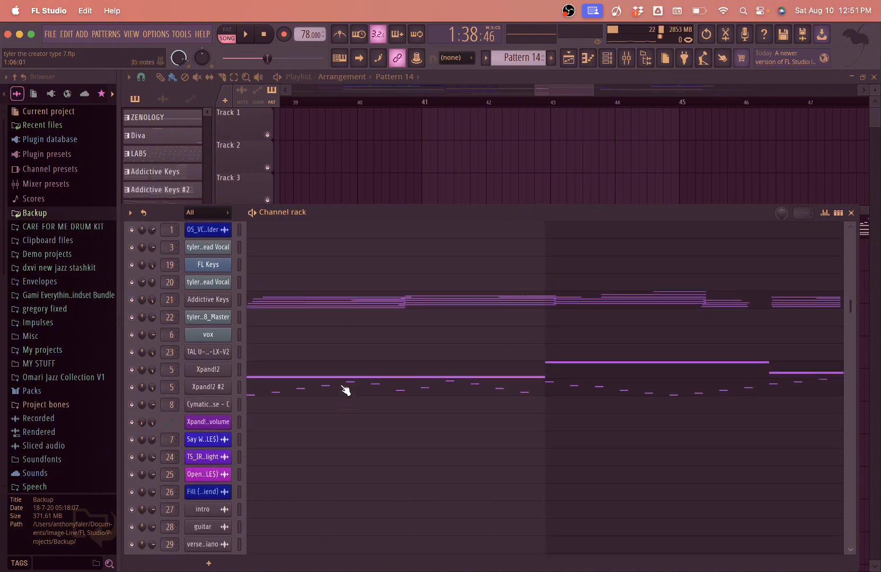
scroll(345, 391, "down", 7)
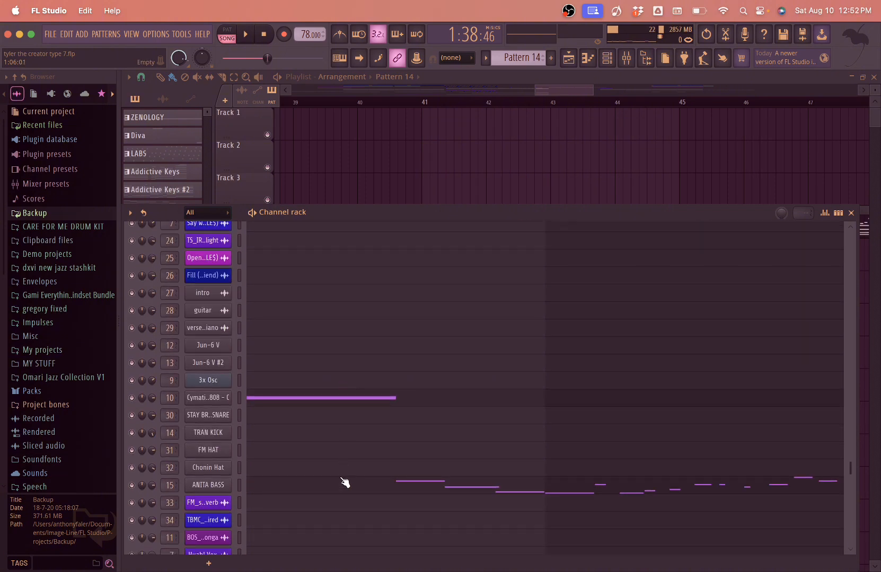
scroll(346, 402, "up", 15)
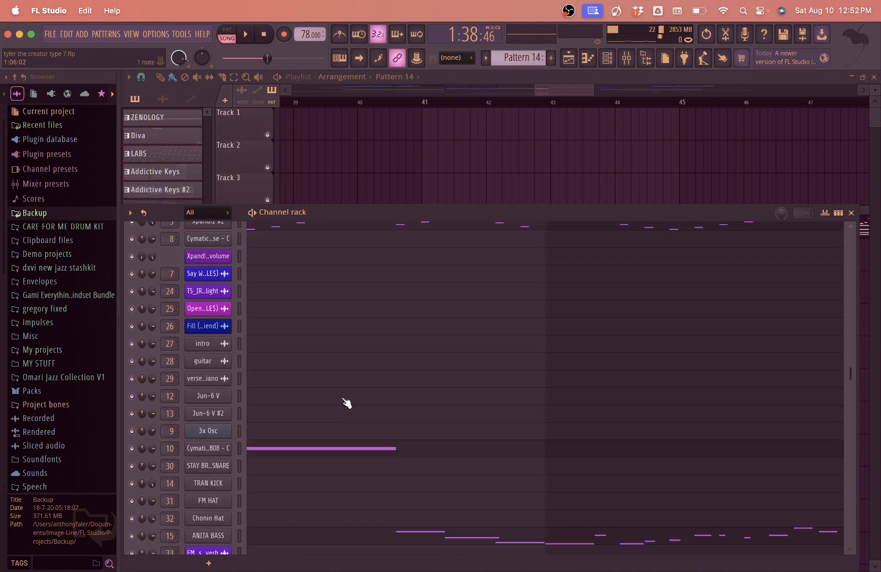
left_click(851, 212)
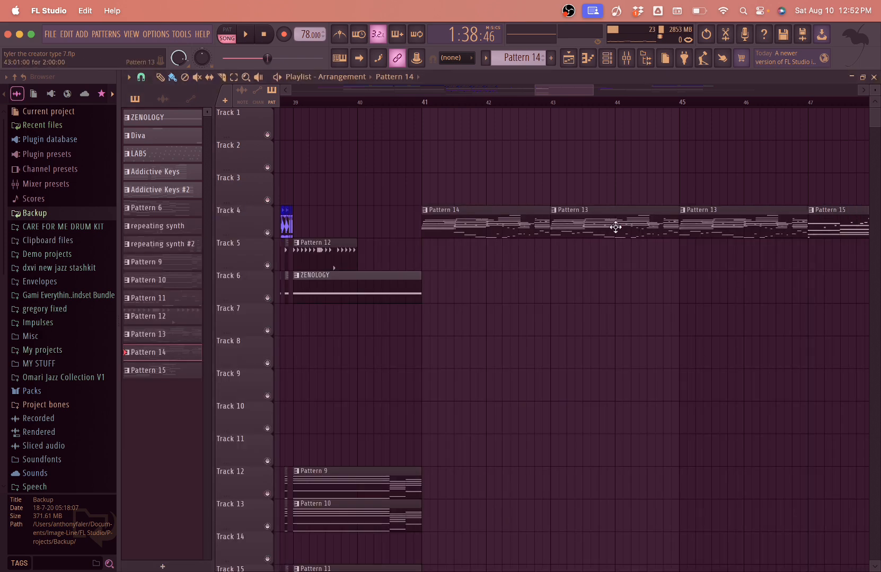
Step: Highlight all the clips before bar 41 across the playlist tracks
scroll(615, 227, "down", 6)
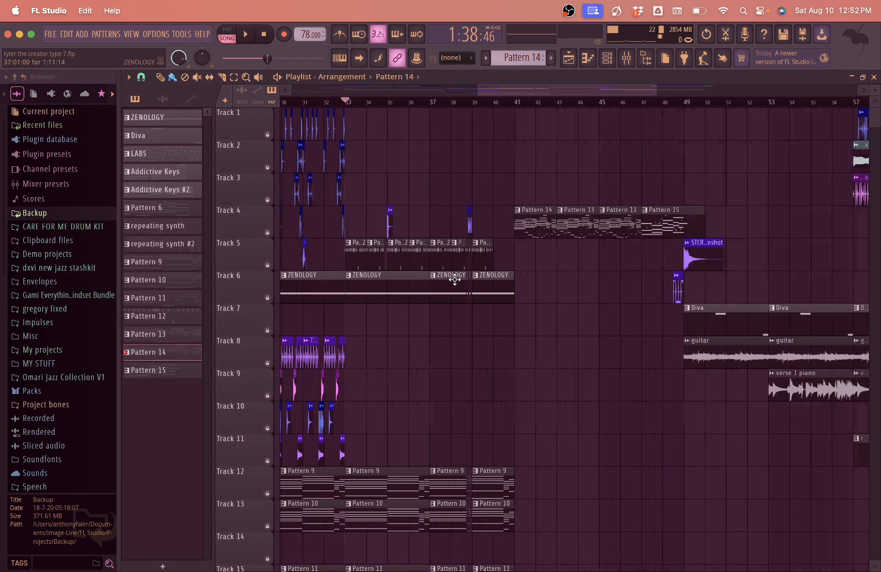
scroll(454, 280, "down", 4)
scroll(455, 279, "left", 3)
left_click_drag(551, 499, 273, 26)
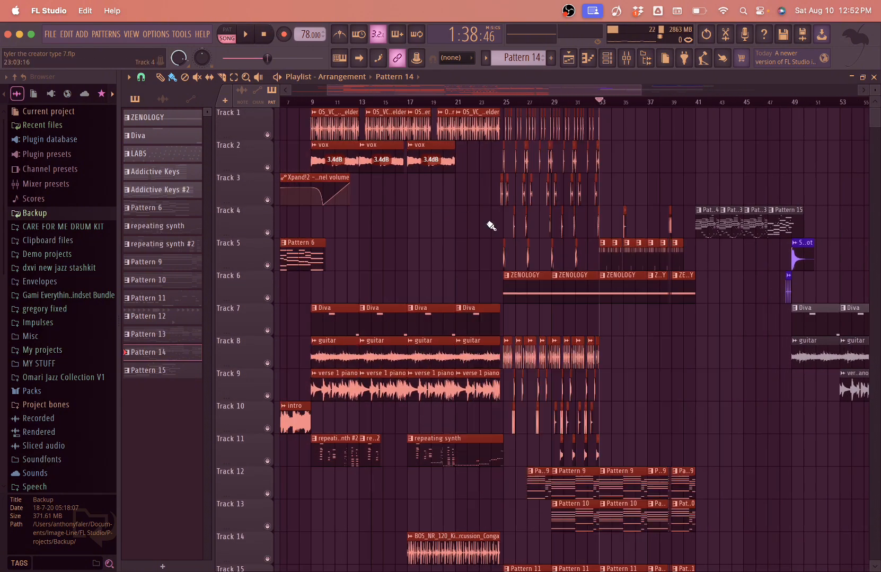
scroll(499, 229, "up", 4)
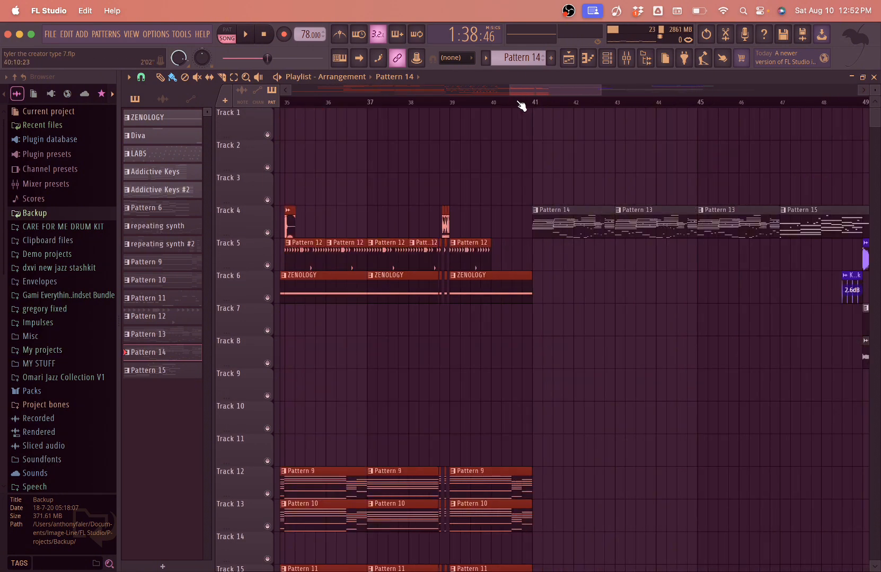
Step: Clear the clip selection and play the arrangement from just before bar 41 through Pattern 14 and the first Pattern 13 clip
left_click(513, 101)
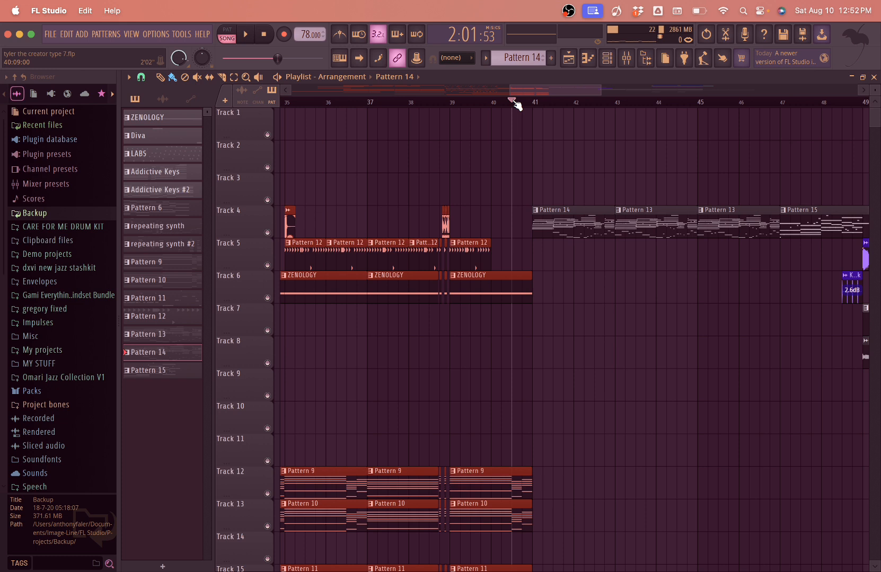
left_click(556, 149)
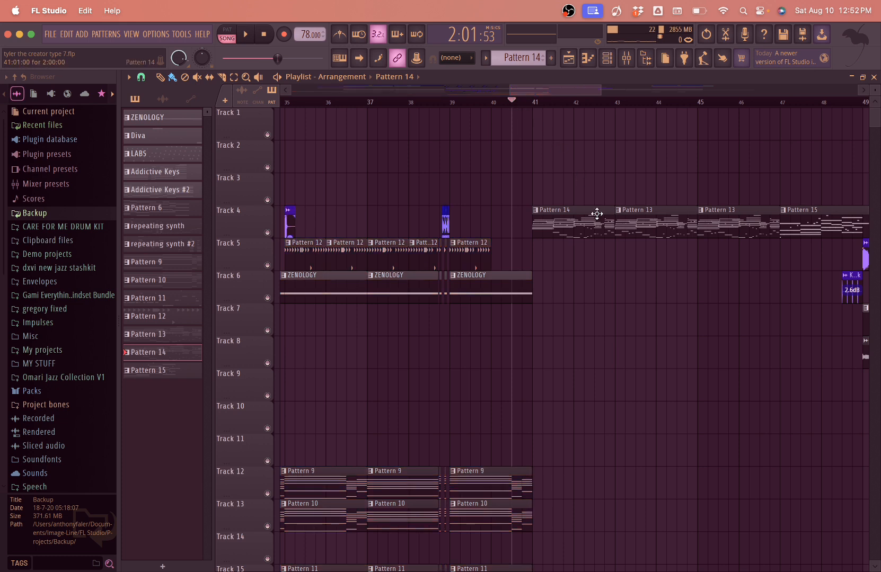
key("space")
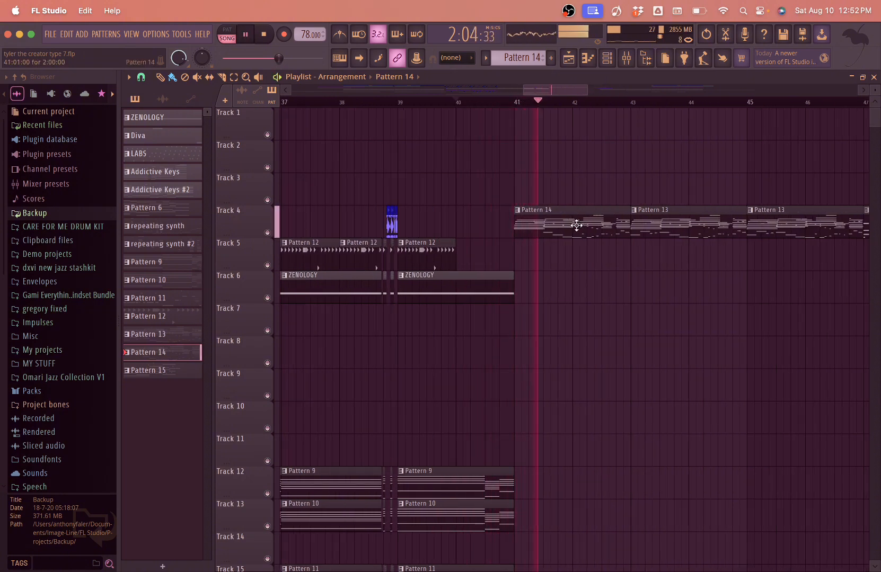
scroll(576, 226, "down", 2)
scroll(577, 225, "right", 4)
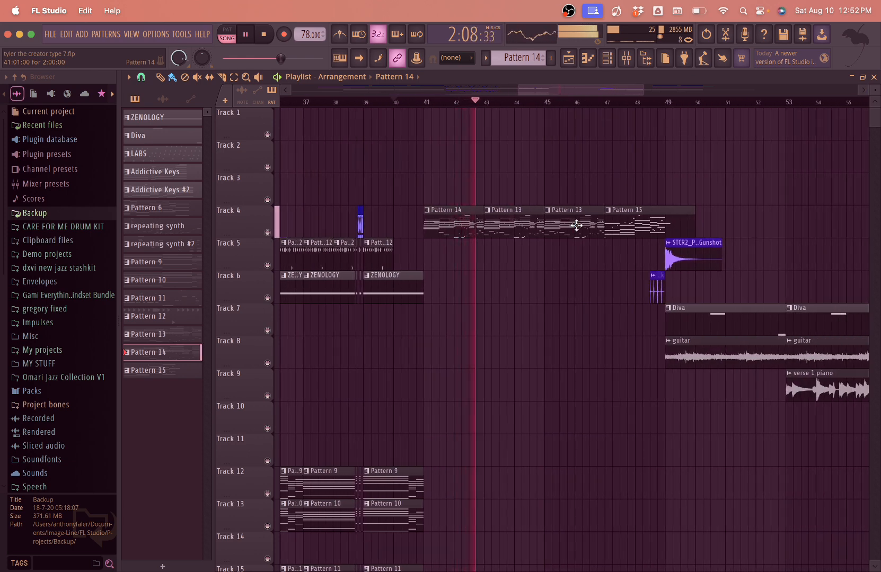
scroll(577, 225, "right", 1)
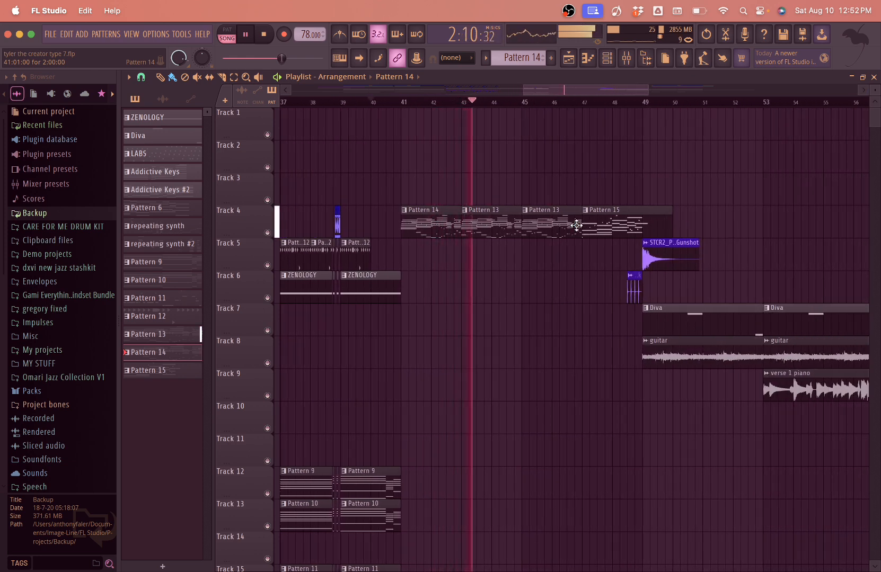
scroll(577, 225, "right", 1)
scroll(577, 225, "right", 1)
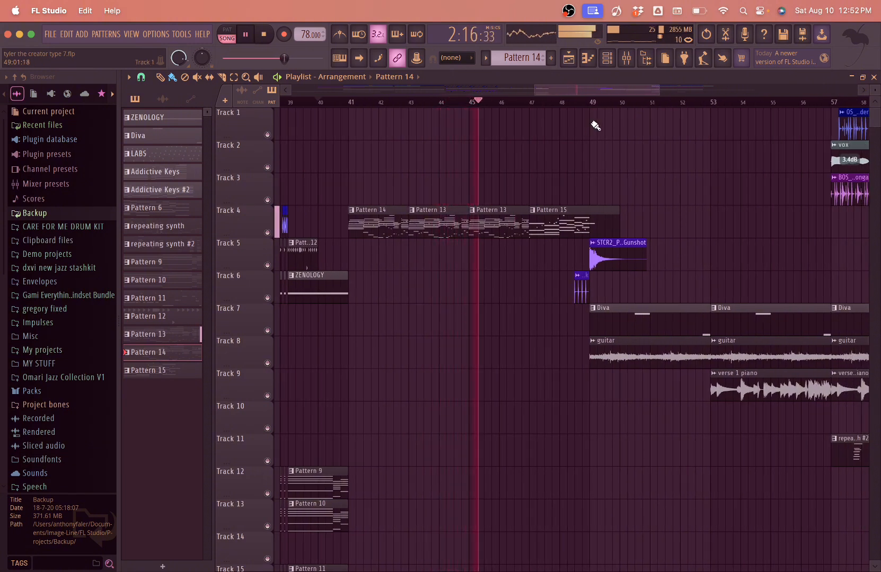
key("space")
Step: Switch to pattern mode and open Pattern 14's Addictive Keys chords in the piano roll for a close view
left_click(609, 62)
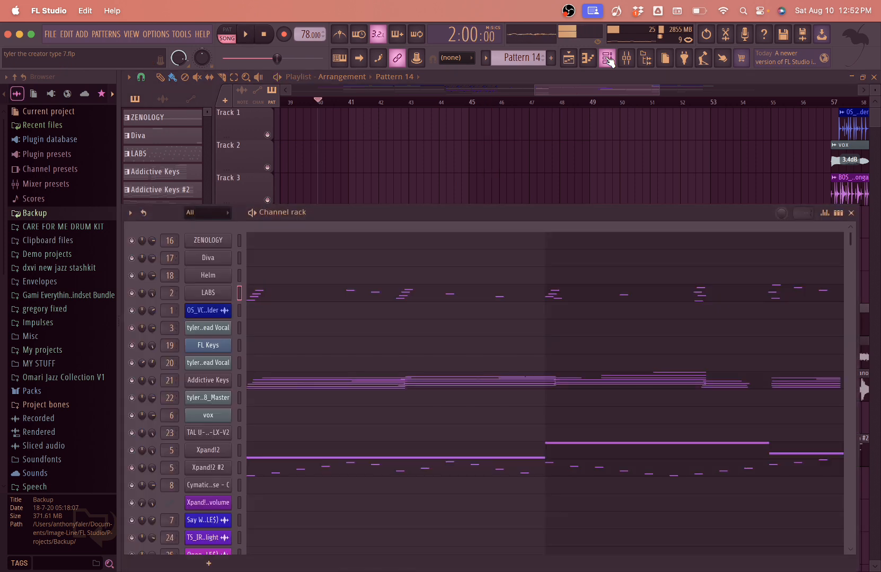
left_click(227, 33)
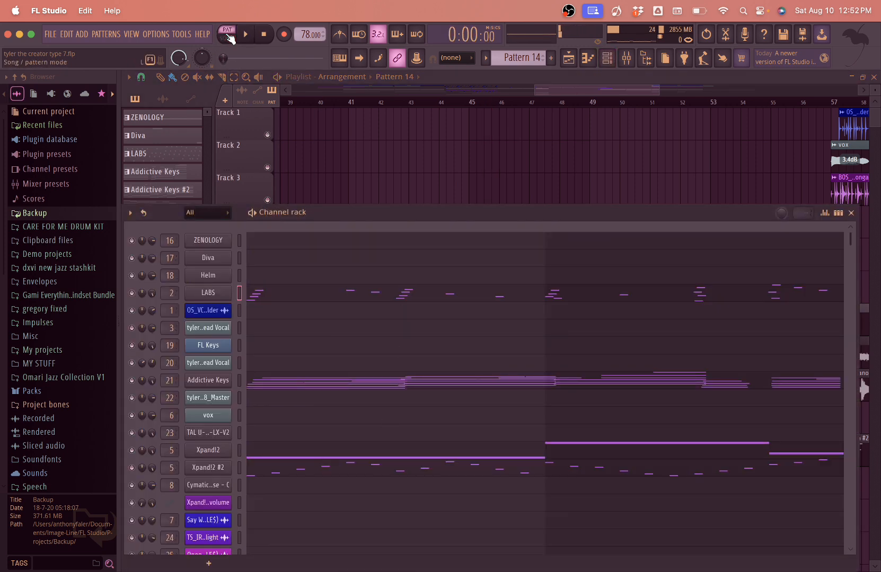
left_click(274, 387)
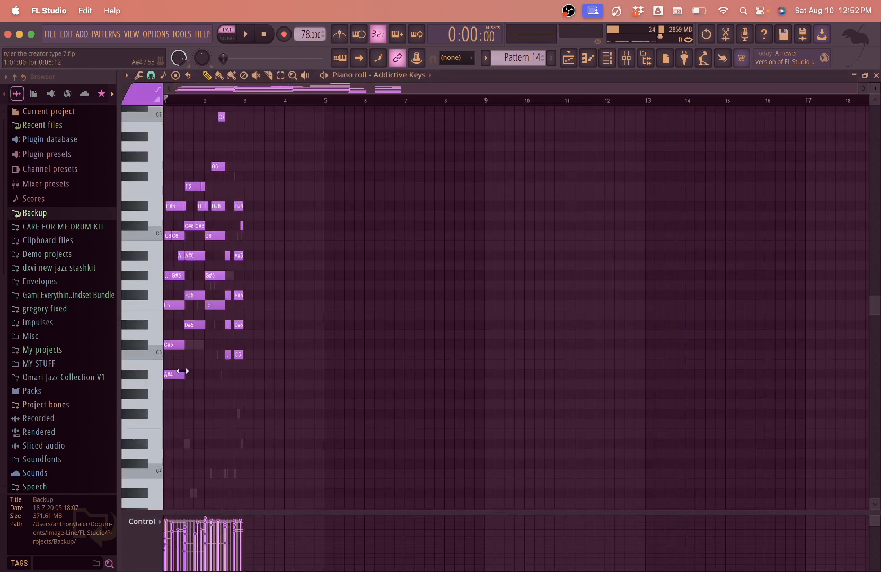
scroll(182, 372, "down", 2)
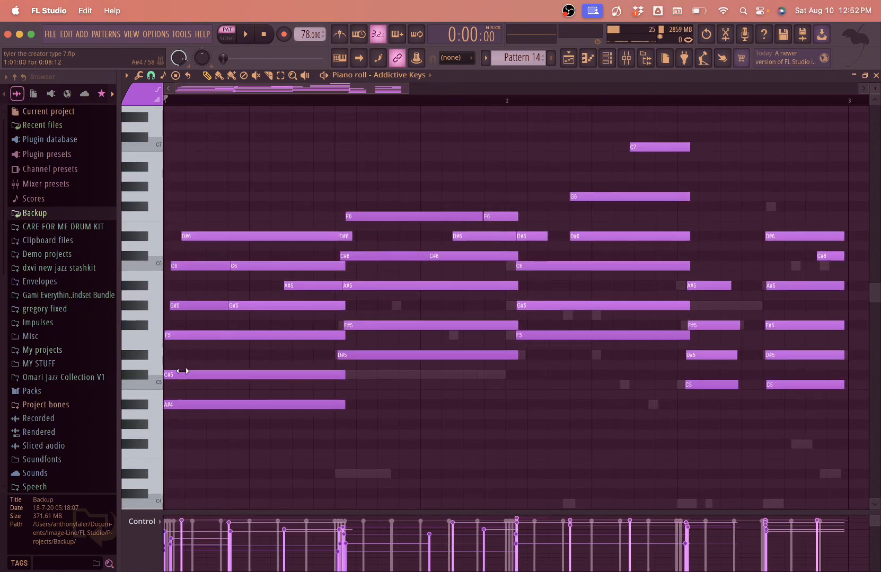
Step: Examine all of Pattern 14's Addictive Keys chords, and open its LABS and Xpand!2 notes in the piano roll
scroll(182, 371, "down", 5)
scroll(201, 391, "down", 1)
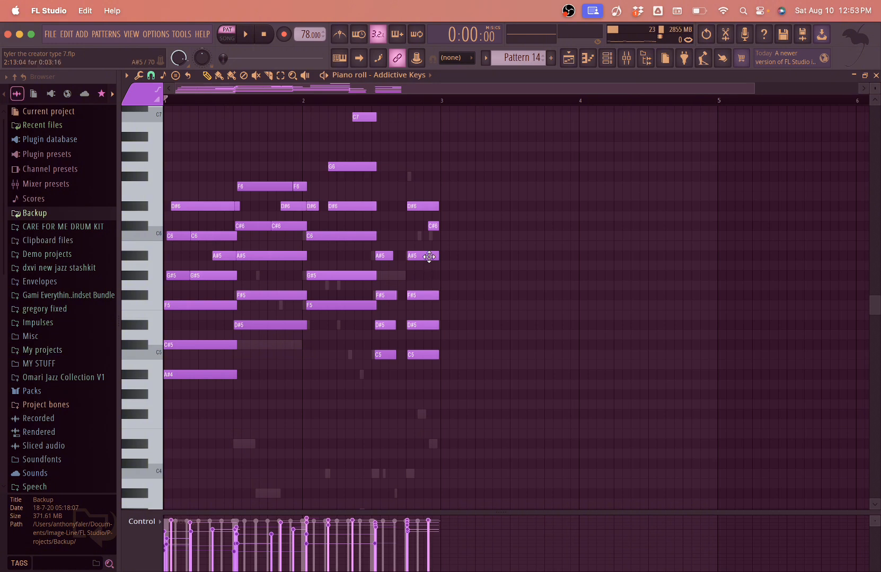
left_click(875, 75)
left_click(286, 303)
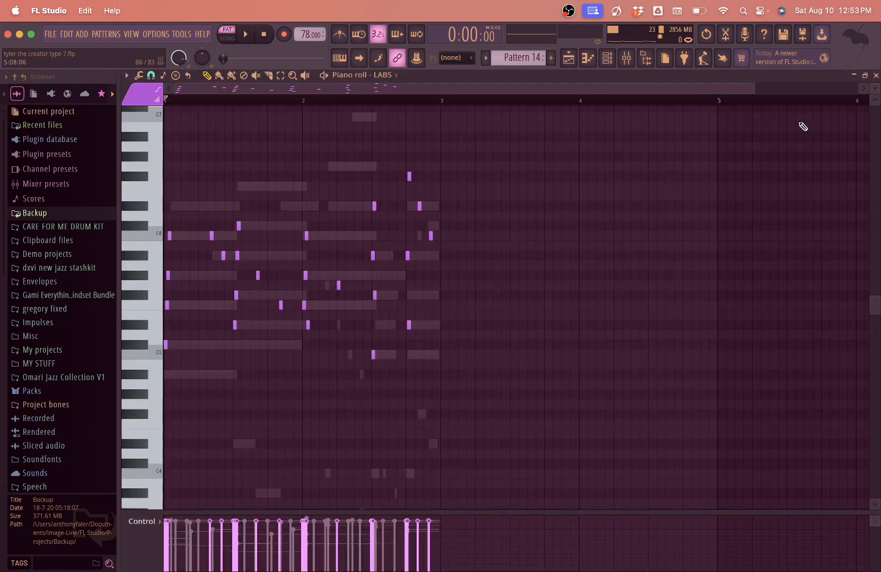
left_click(875, 76)
left_click(294, 457)
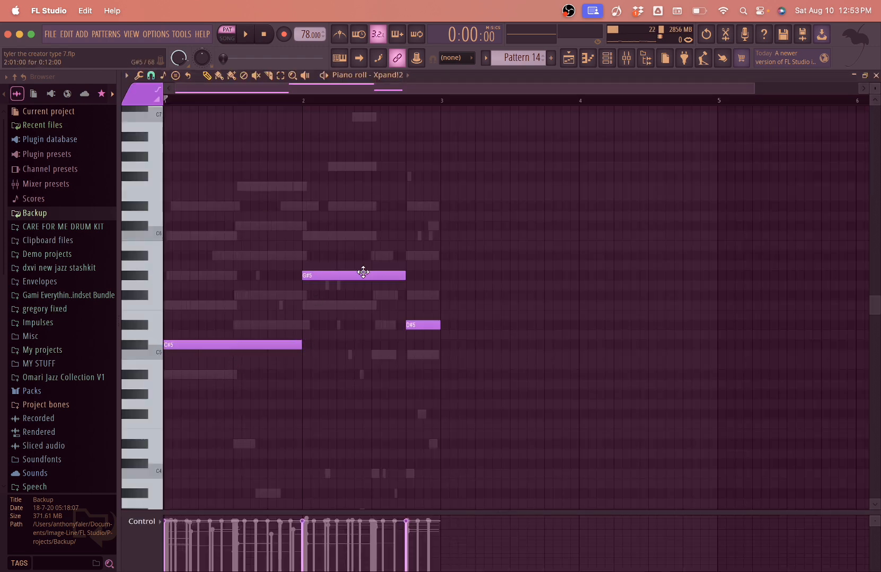
Step: Open Pattern 14's Xpand!2 #2 arpeggio and ANITA BASS line in the piano roll to examine their notes
left_click(875, 76)
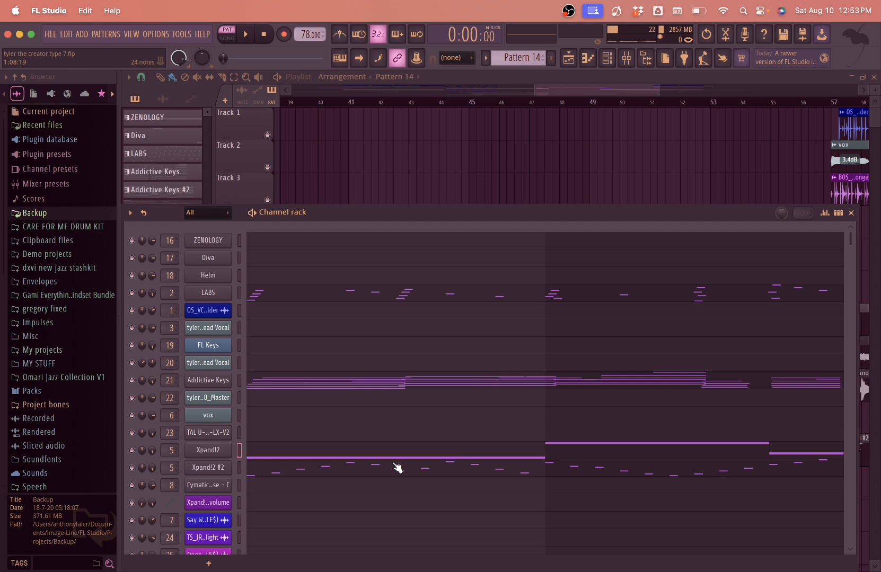
left_click(397, 468)
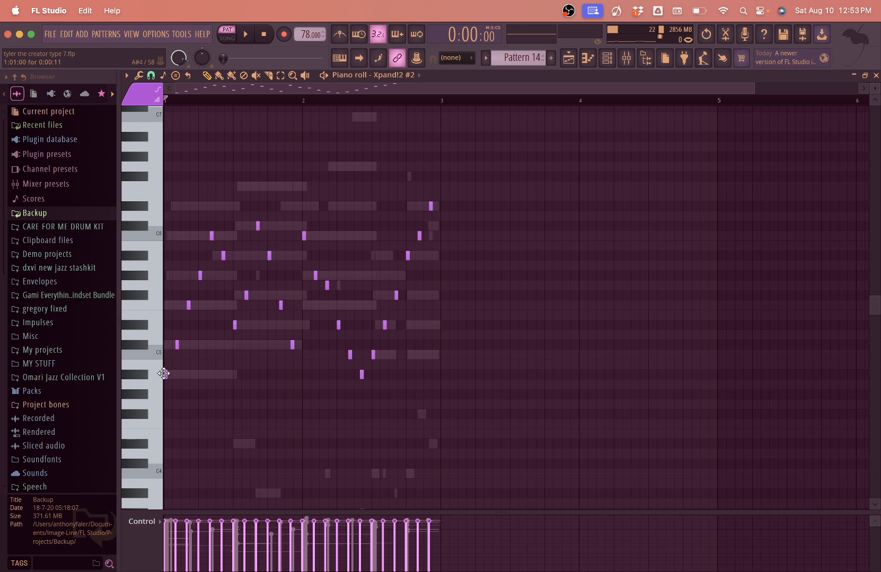
left_click(876, 75)
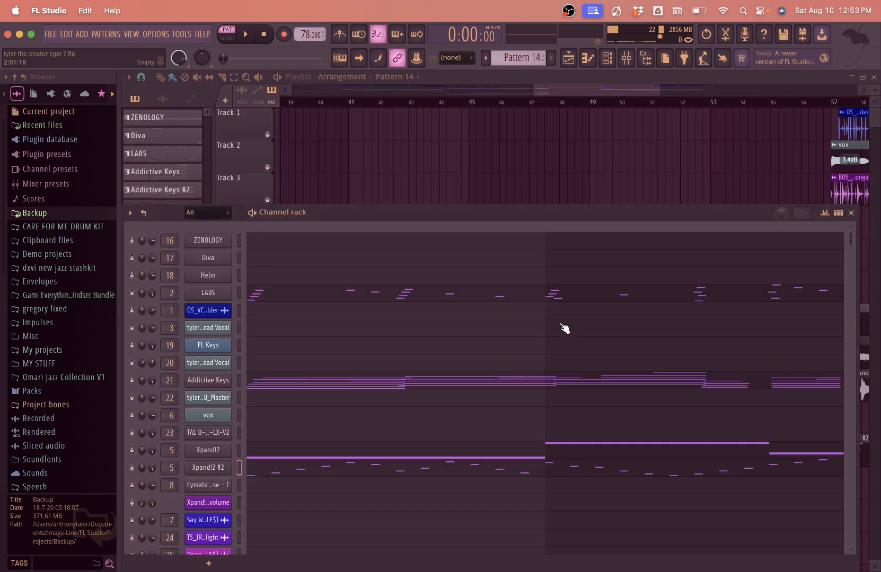
left_click(432, 405)
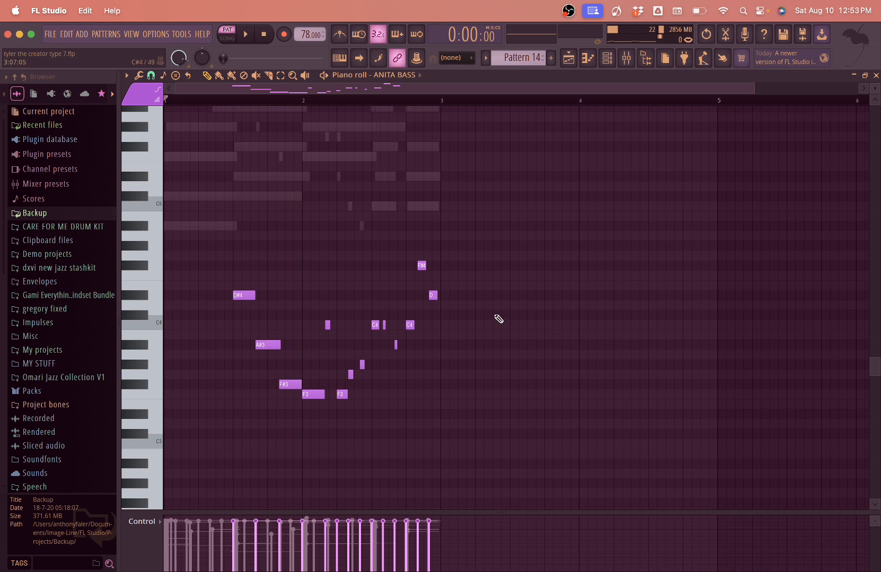
Step: Return to the playlist, make Pattern 15 the current pattern and look through its channels in the channel rack
key("F5")
scroll(546, 217, "up", 4)
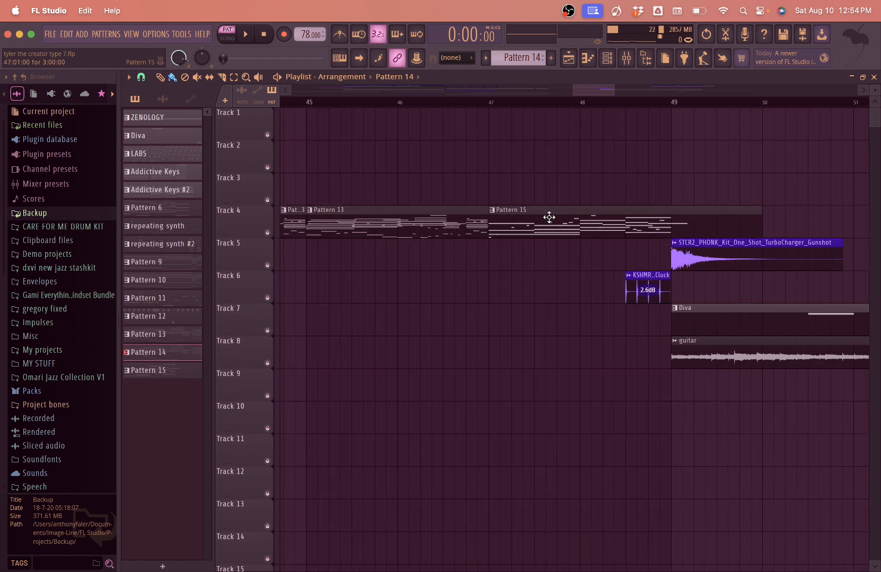
scroll(543, 218, "down", 3)
left_click(466, 218)
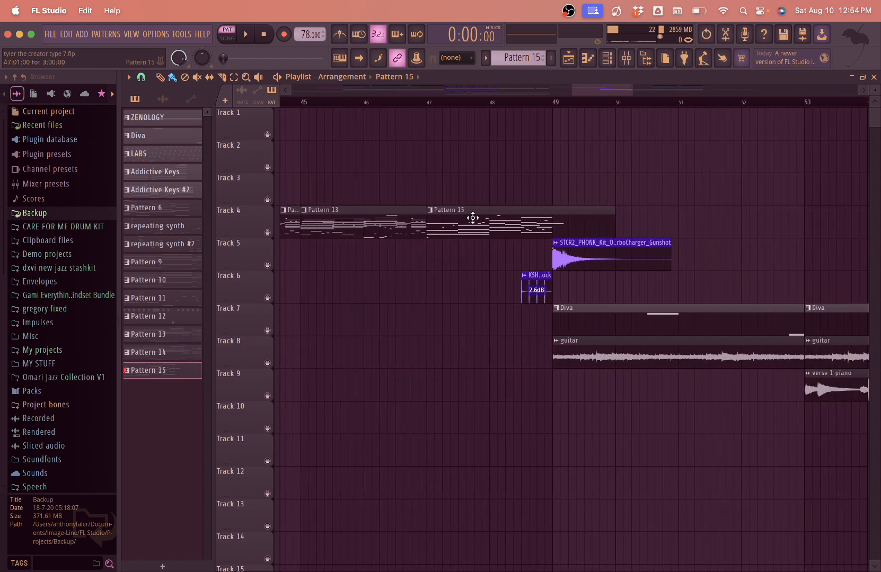
left_click(610, 63)
scroll(398, 350, "up", 10)
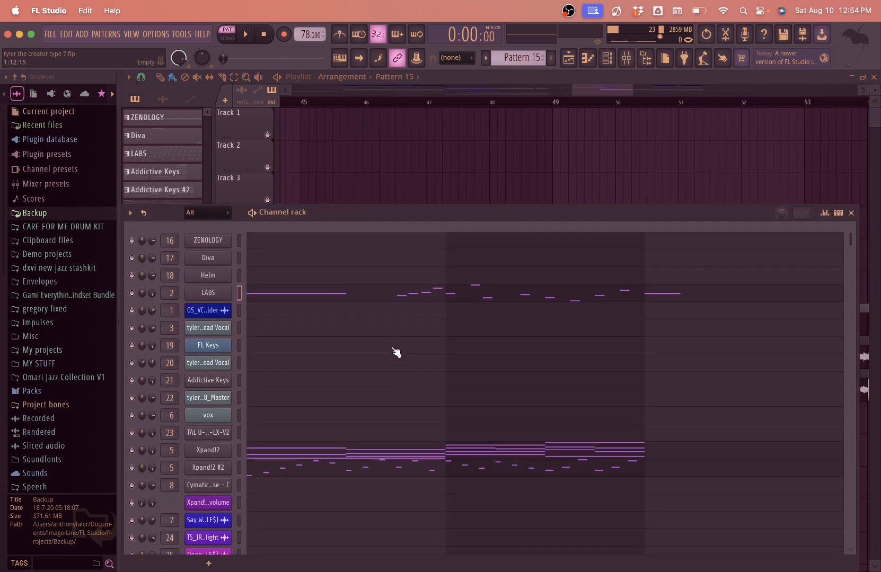
key("F6")
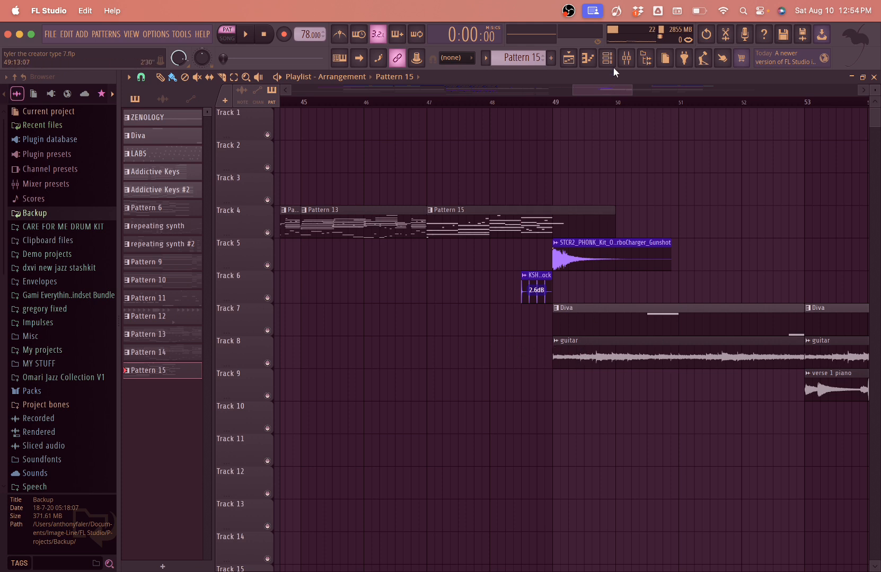
Step: Open Pattern 15's Xpand!2 chords in the piano roll, highlight the first chord's C6 note and clear the selection
key("F7")
scroll(240, 343, "up", 3)
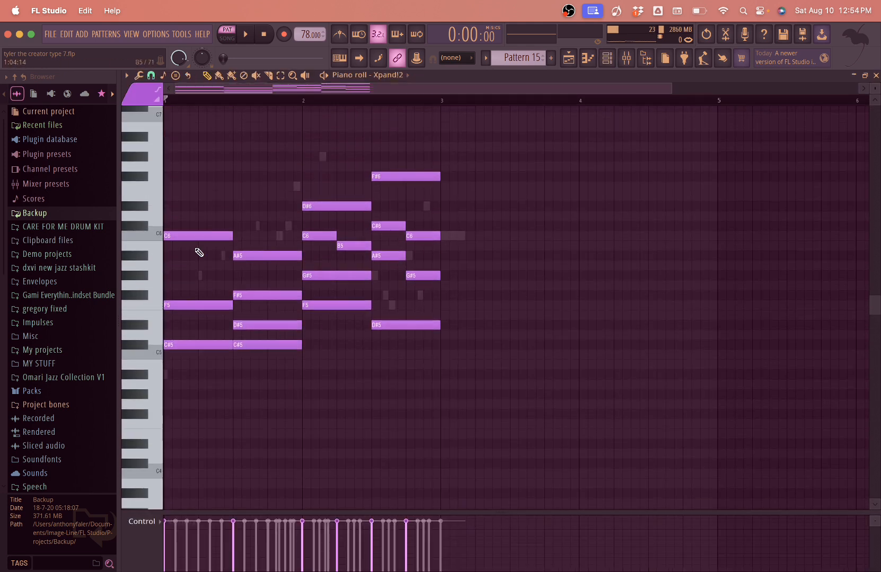
left_click_drag(195, 249, 207, 174)
key("super+Down")
key("super+Up")
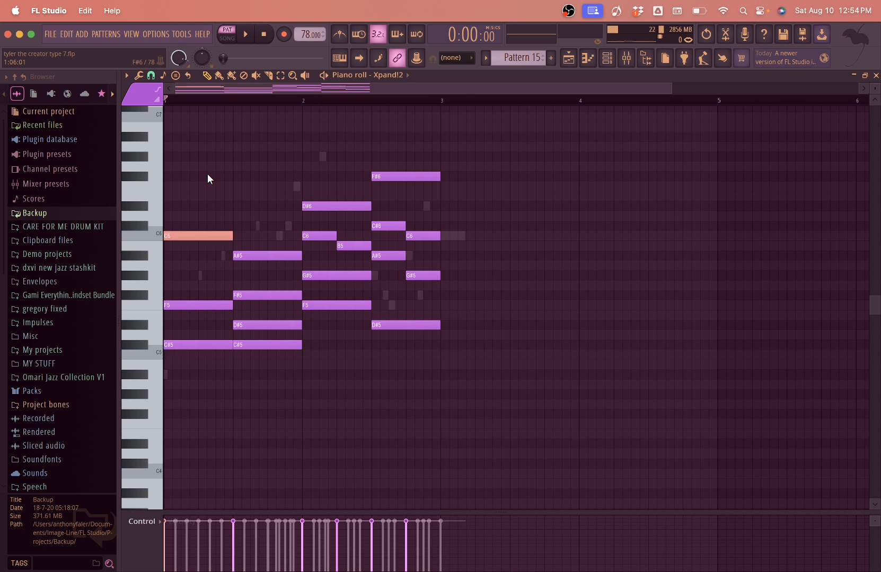
left_click(189, 281)
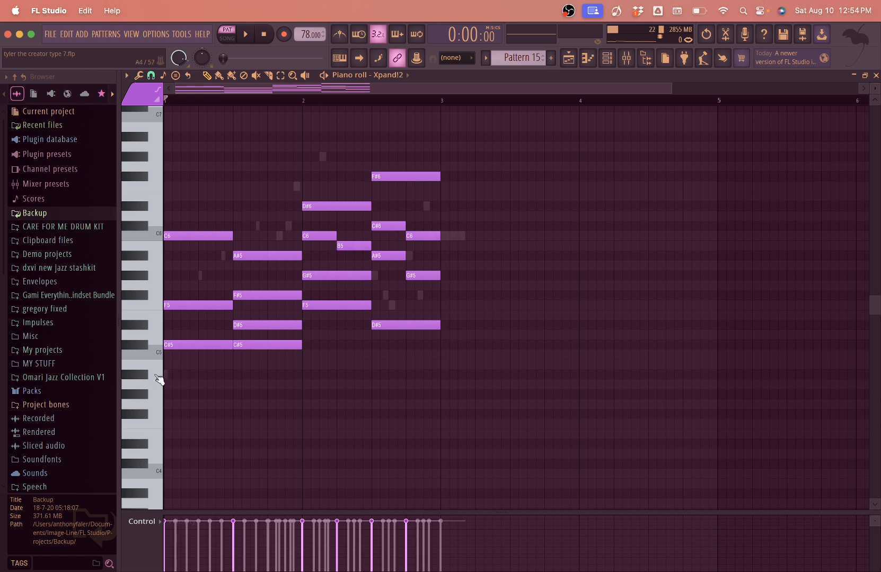
Step: Add a one-bar A#4 note below the opening chord, highlight the chord's original notes, and delete the added note
left_click(178, 373)
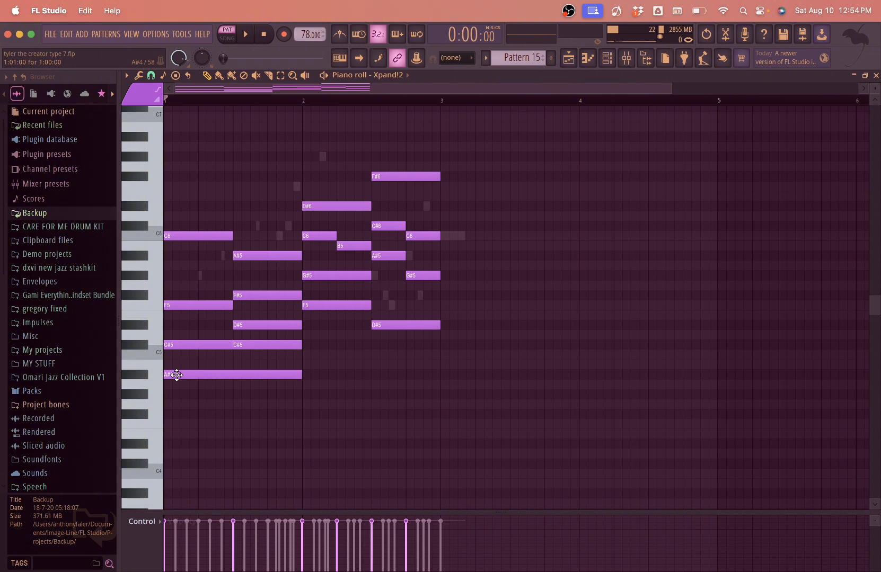
left_click_drag(178, 351, 171, 177)
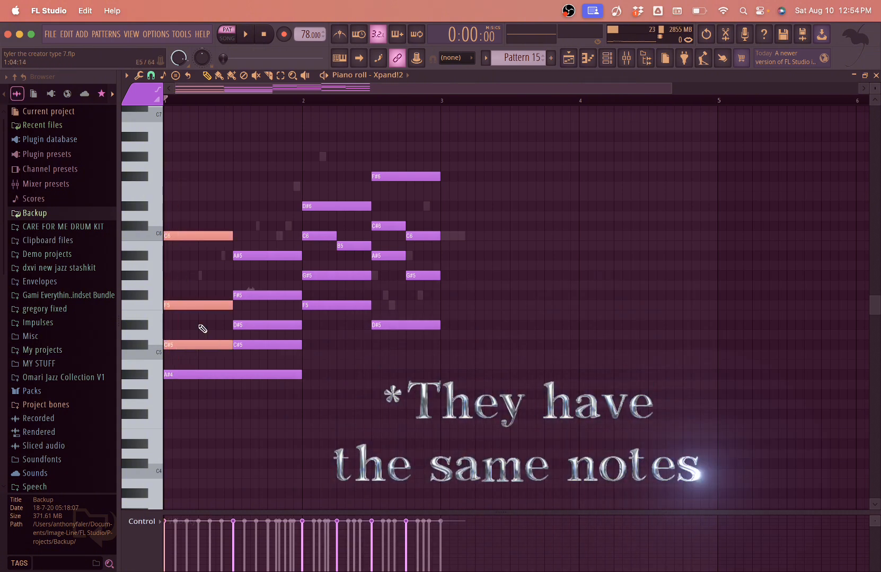
right_click(206, 377)
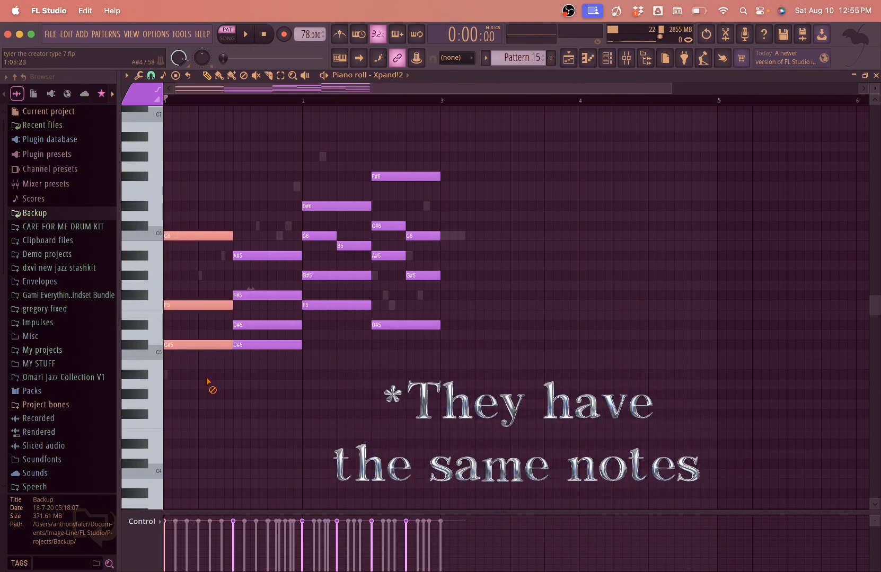
right_click(256, 312)
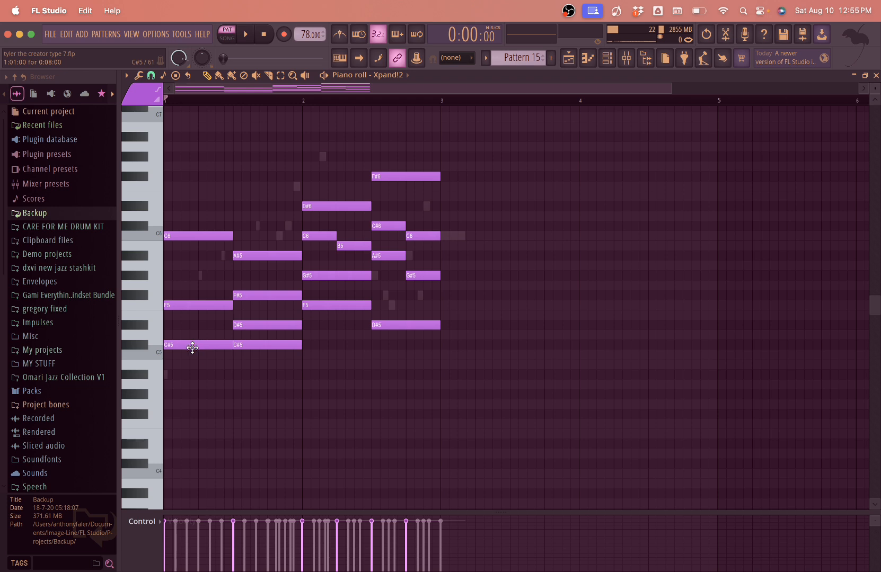
Step: Highlight each of the four Xpand!2 chords in turn from first to last, and clear the selection
left_click_drag(192, 347, 190, 159)
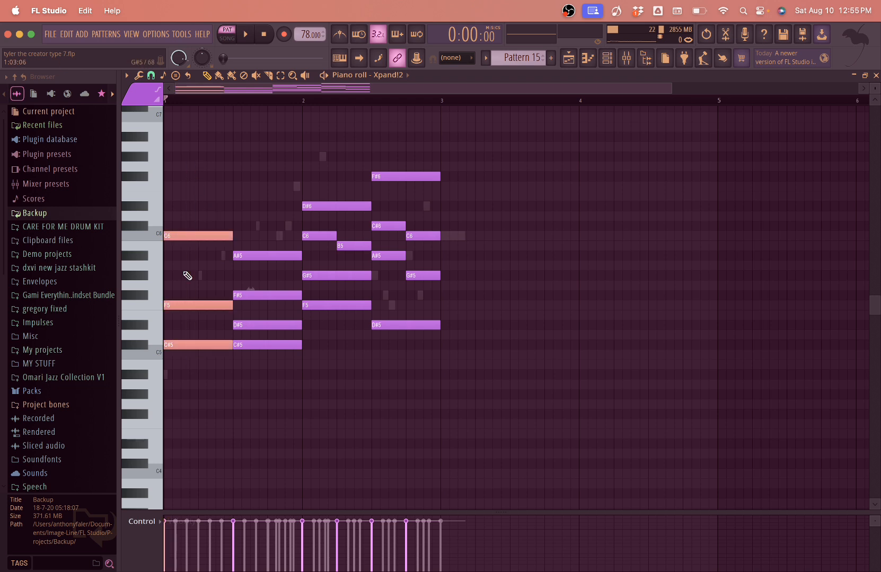
left_click_drag(270, 358, 257, 230)
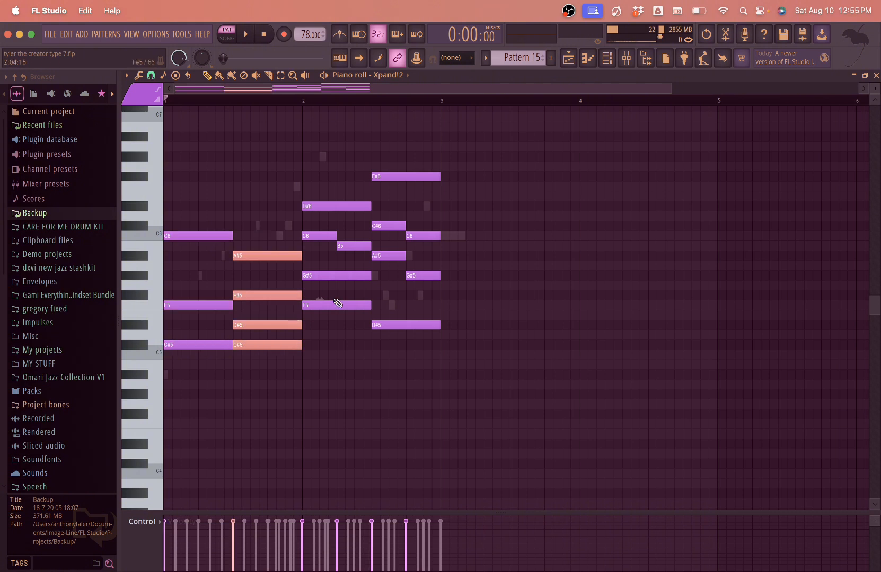
left_click_drag(334, 321, 356, 174)
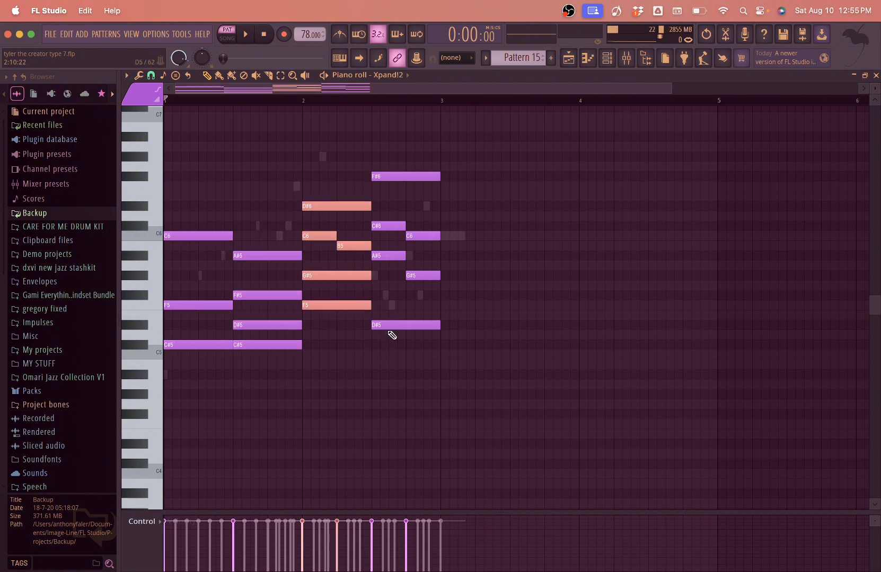
left_click_drag(389, 341, 428, 161)
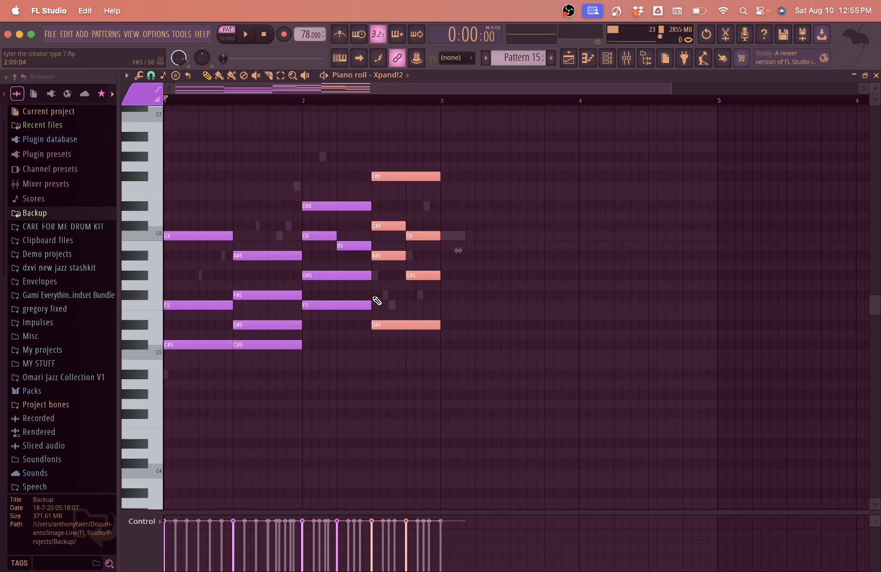
left_click(375, 301)
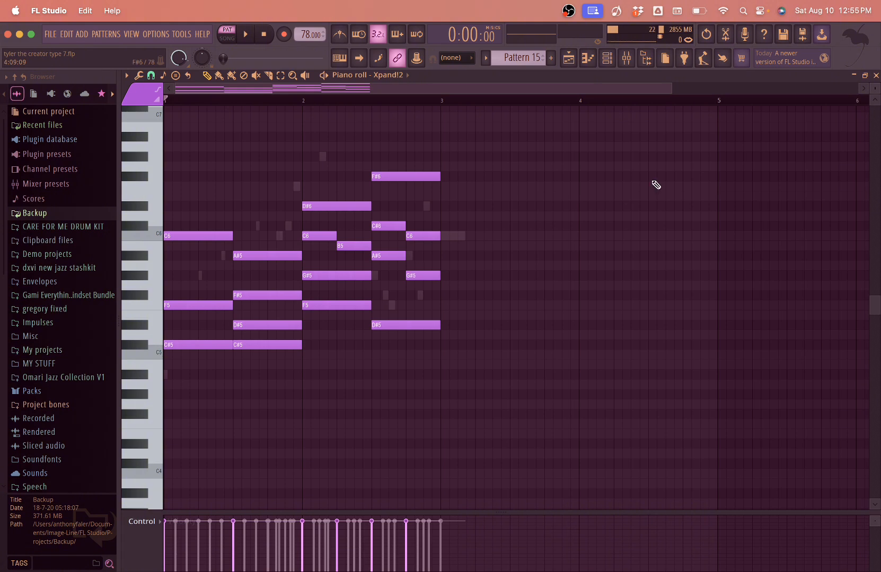
Step: Close the piano roll and channel rack, and play the arrangement from Pattern 15 at bar 47 to bar 53
left_click(876, 75)
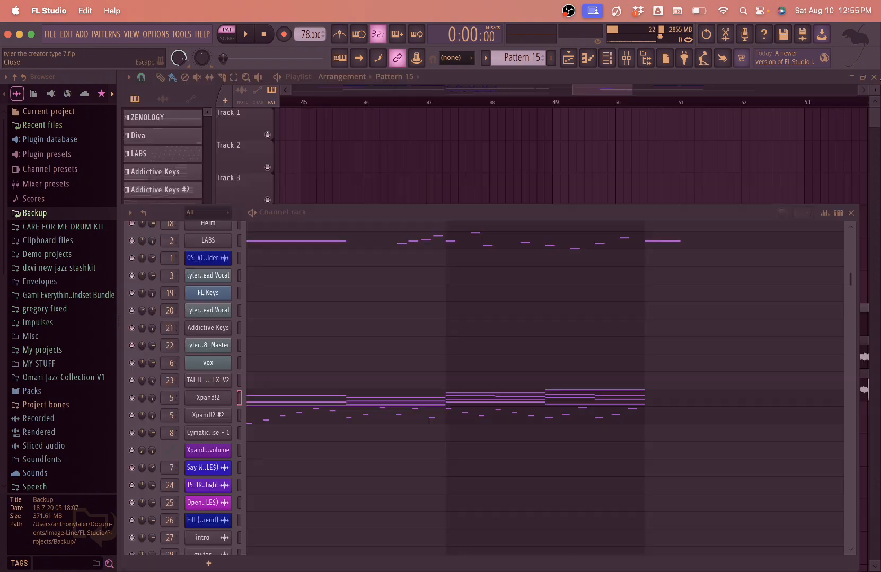
left_click(851, 213)
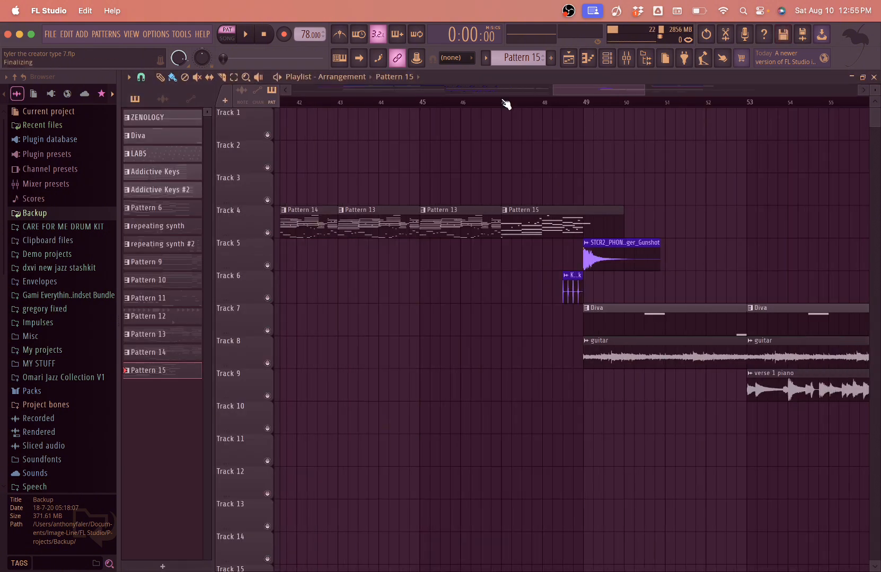
left_click(502, 102)
key("space")
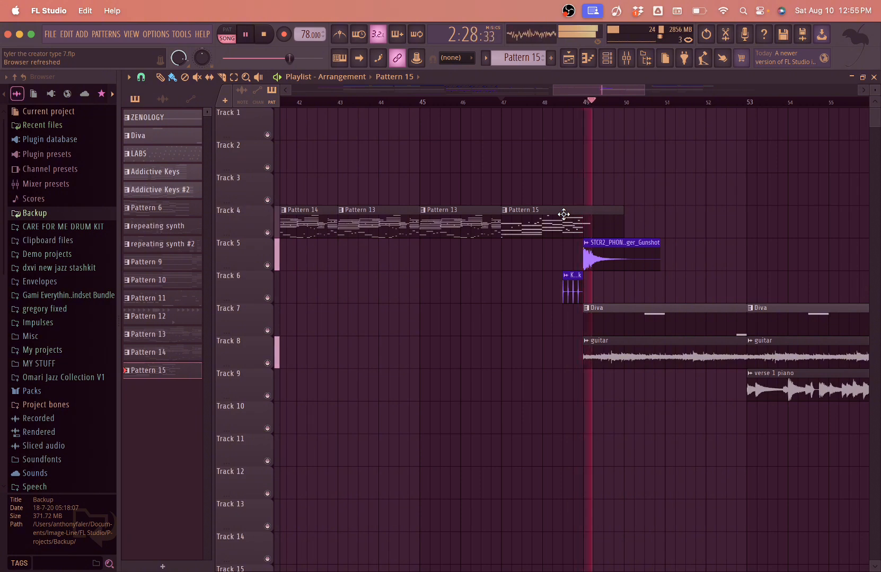
scroll(567, 216, "right", 5)
scroll(577, 219, "down", 3)
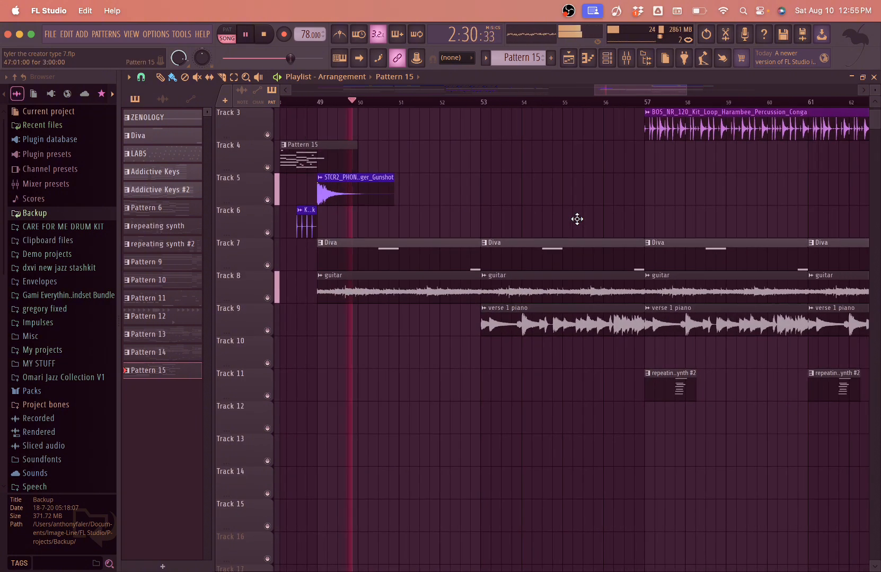
scroll(577, 219, "down", 5)
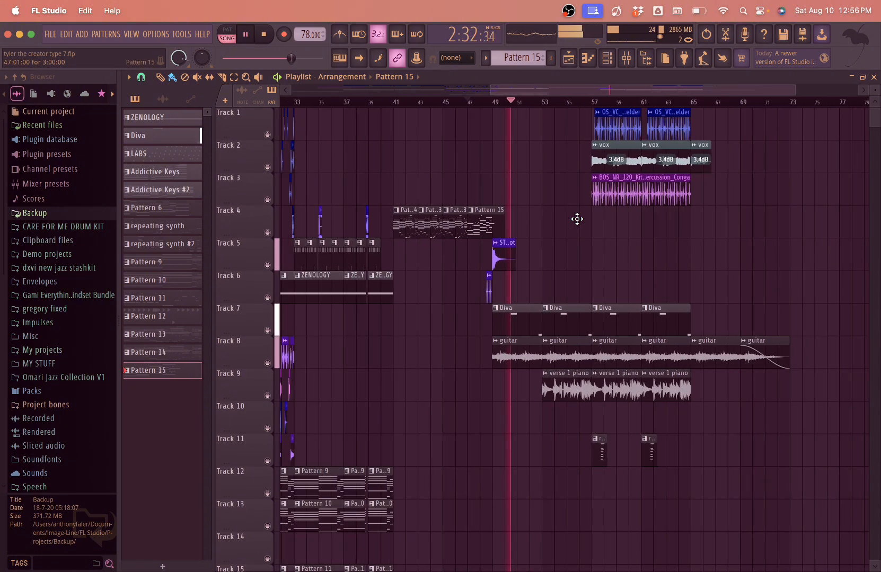
scroll(577, 219, "right", 2)
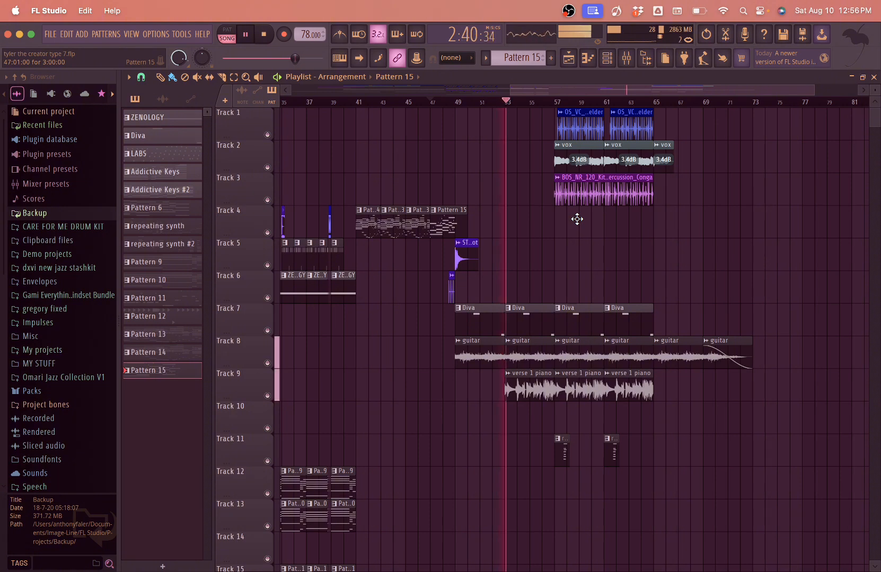
key("space")
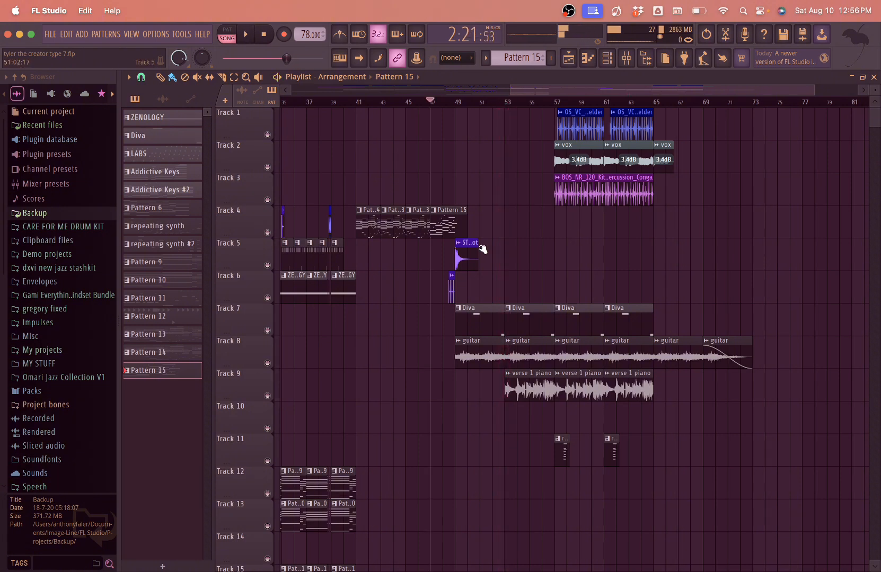
Step: Select the STCR2_PHONK_Kit_One_Shot_TurboCharger_Gunshot clip at bar 49 on Track 5 and examine it up close
left_click(467, 254)
scroll(464, 255, "up", 5)
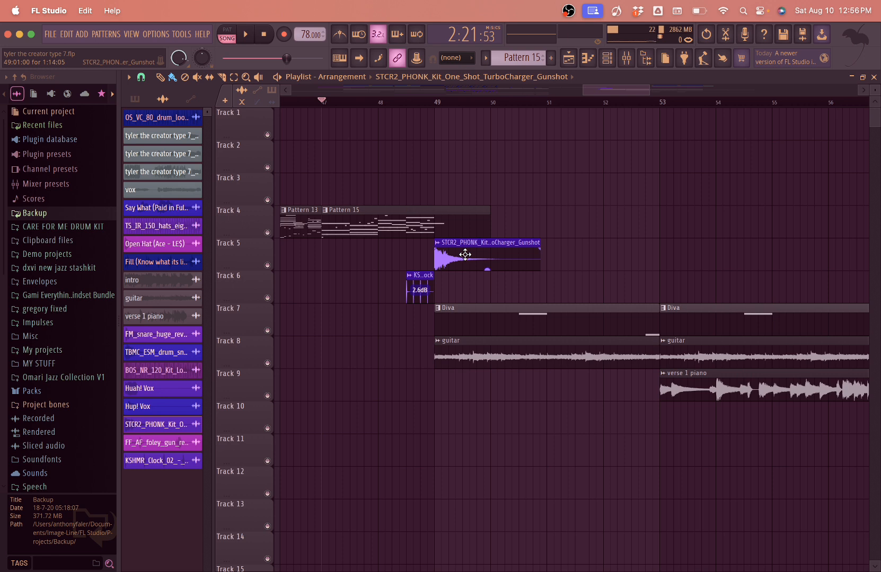
mouse_move(488, 268)
scroll(455, 324, "down", 6)
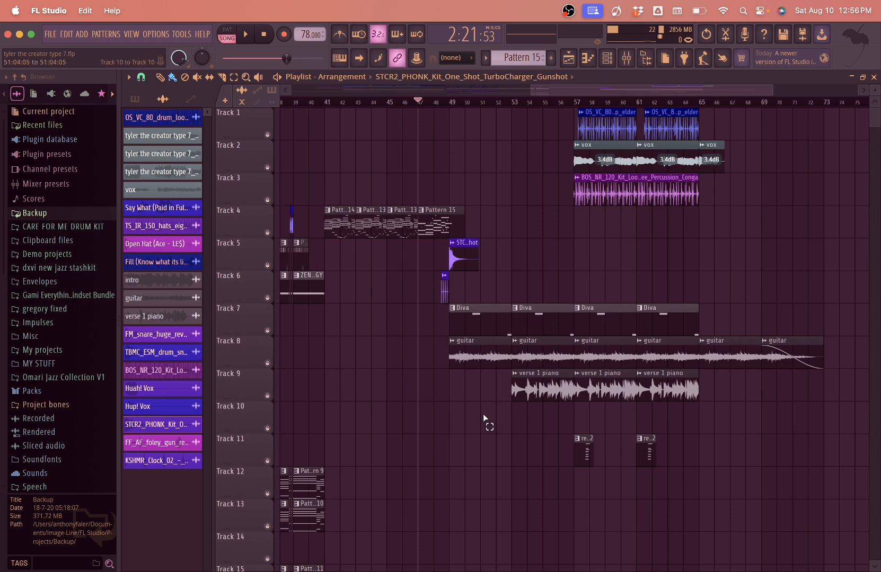
Step: Highlight the Diva, guitar and verse 1 piano clips from bar 49 to 57, and the clips across all tracks from bar 57 to 69
left_click_drag(484, 419, 540, 301)
scroll(570, 329, "up", 3)
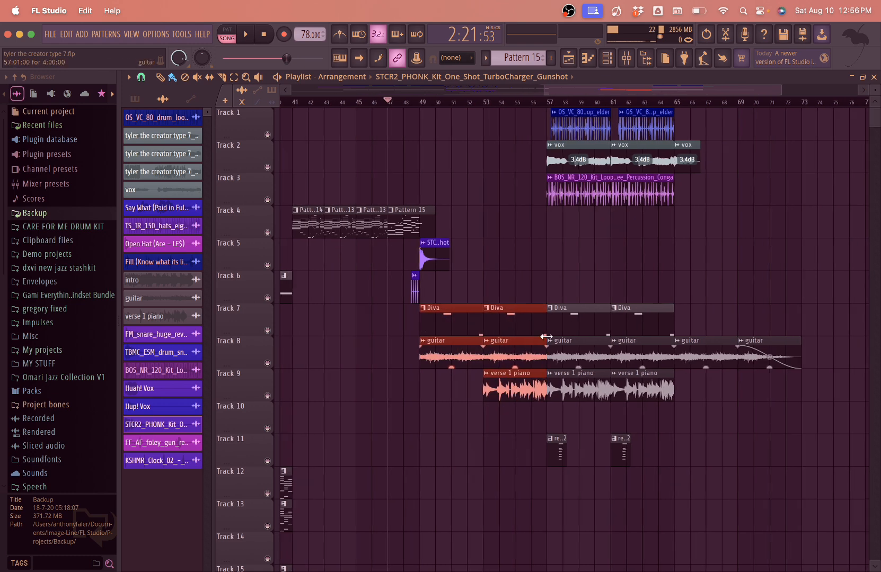
left_click_drag(560, 486, 800, 109)
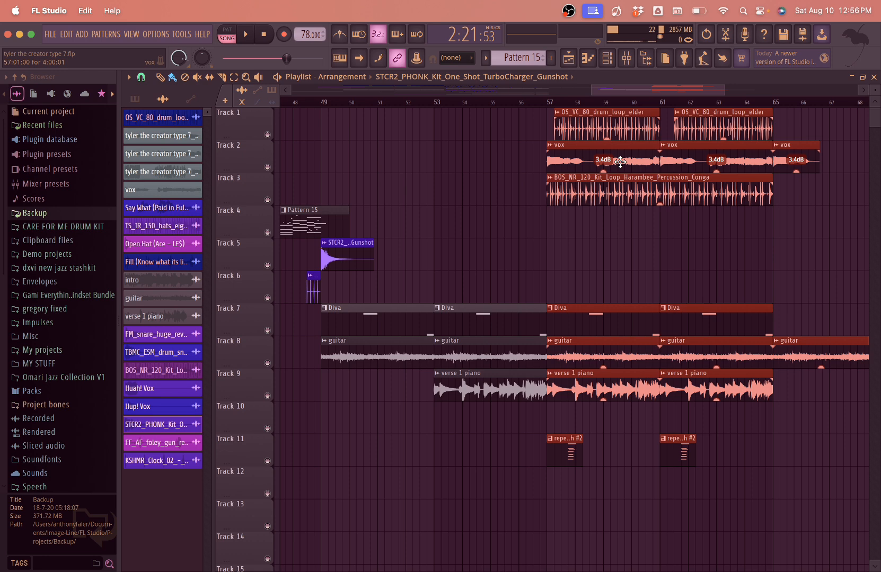
scroll(592, 277, "right", 10)
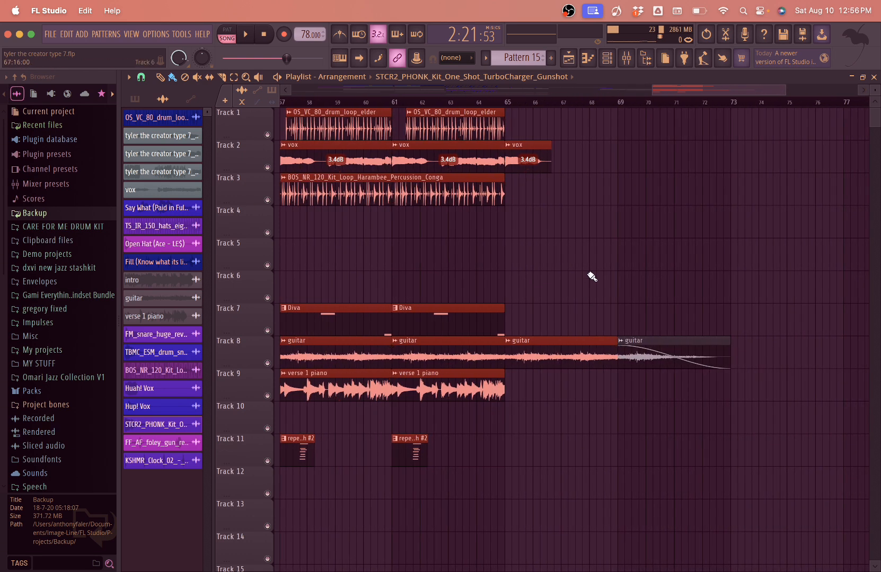
Step: Clear the clip selection and reduce the playlist's track height to fit the used tracks through Track 15 in view
left_click(592, 278, "super")
scroll(542, 298, "down", 5)
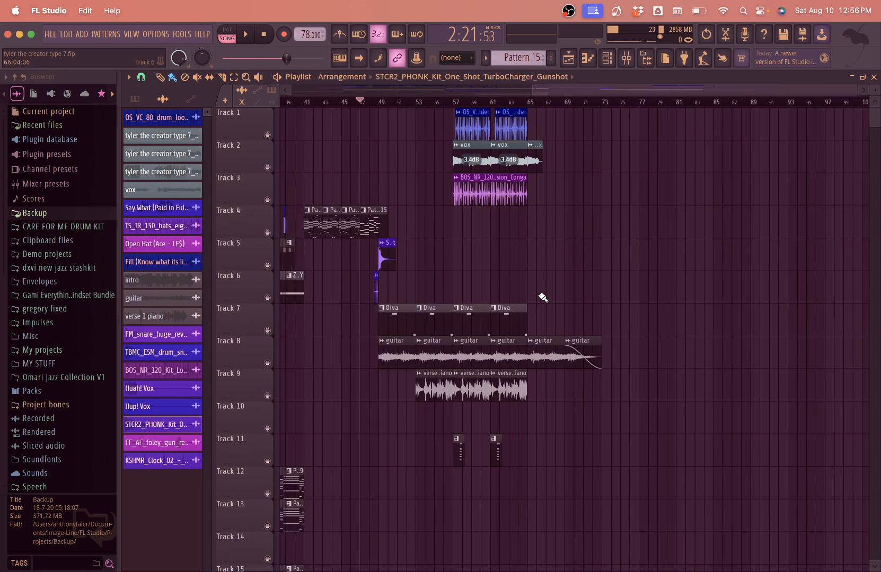
scroll(543, 298, "down", 4)
scroll(875, 172, "down", 2)
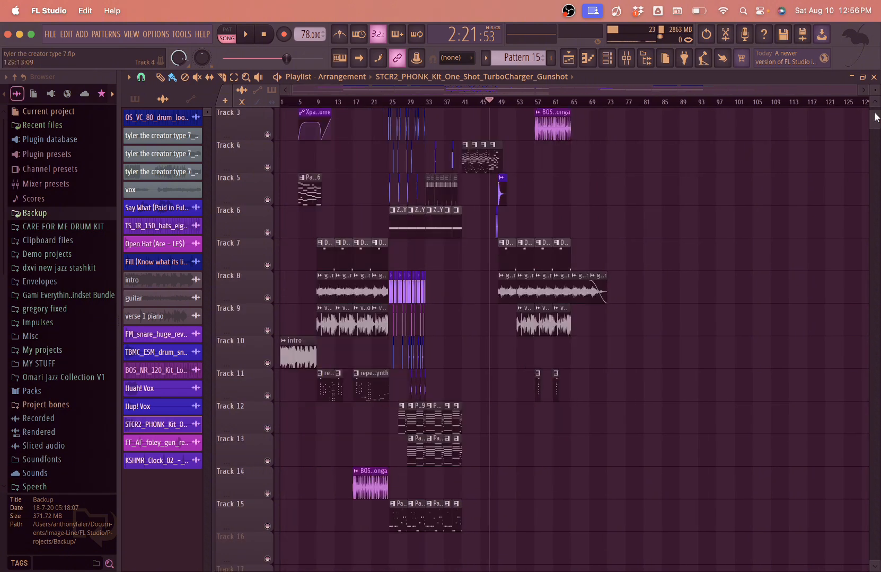
left_click_drag(875, 88, 876, 92)
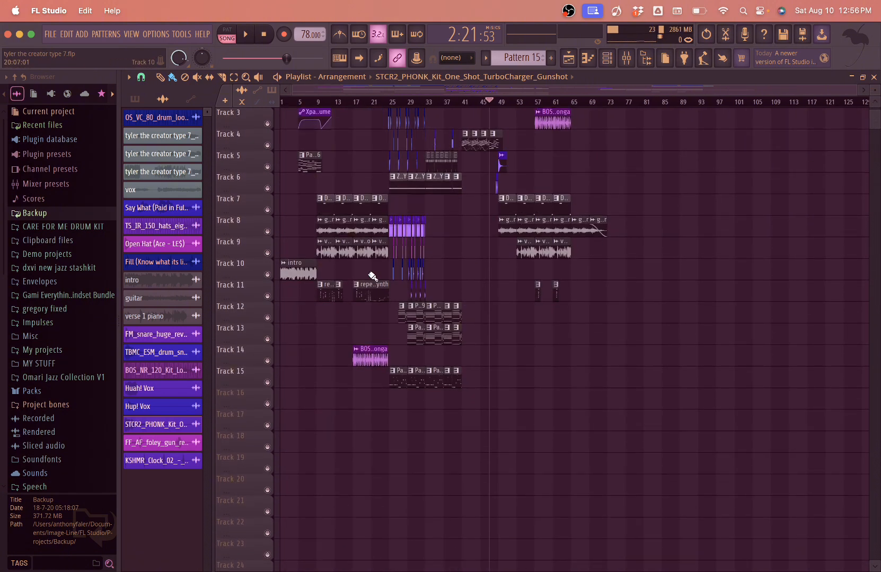
Step: Look over the whole arrangement across Tracks 1 to 15, from the intro at bar 1 to the final guitar clip
scroll(373, 276, "up", 5)
scroll(372, 276, "left", 2)
scroll(372, 276, "up", 1)
scroll(372, 277, "down", 5)
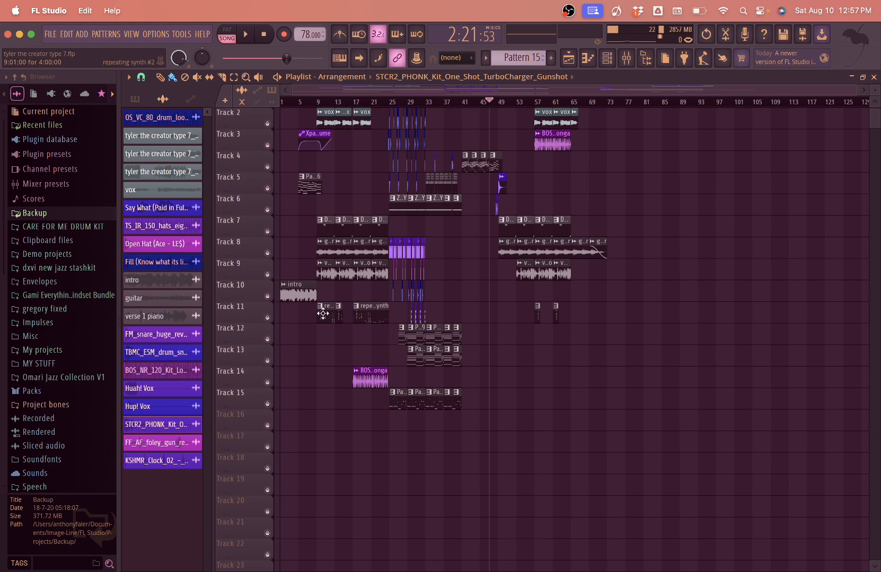
scroll(323, 310, "up", 8)
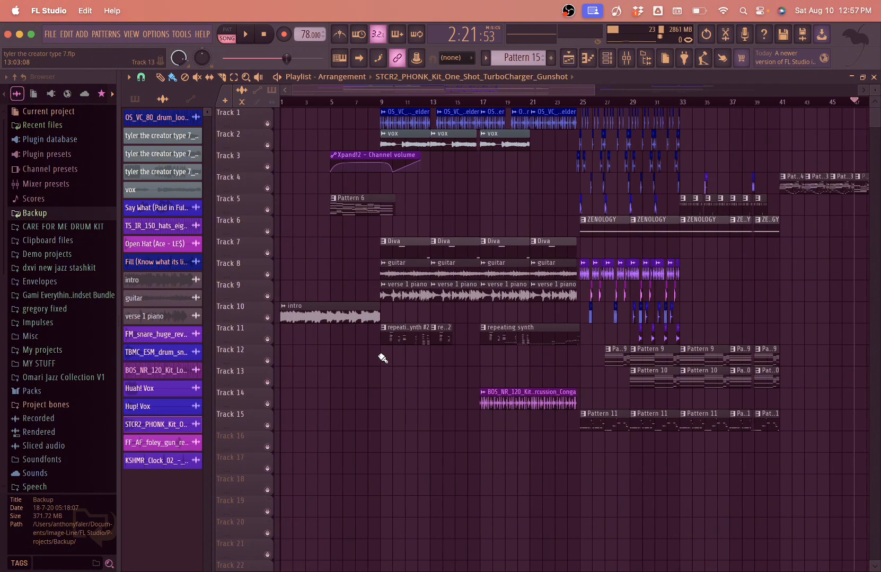
scroll(403, 339, "down", 4)
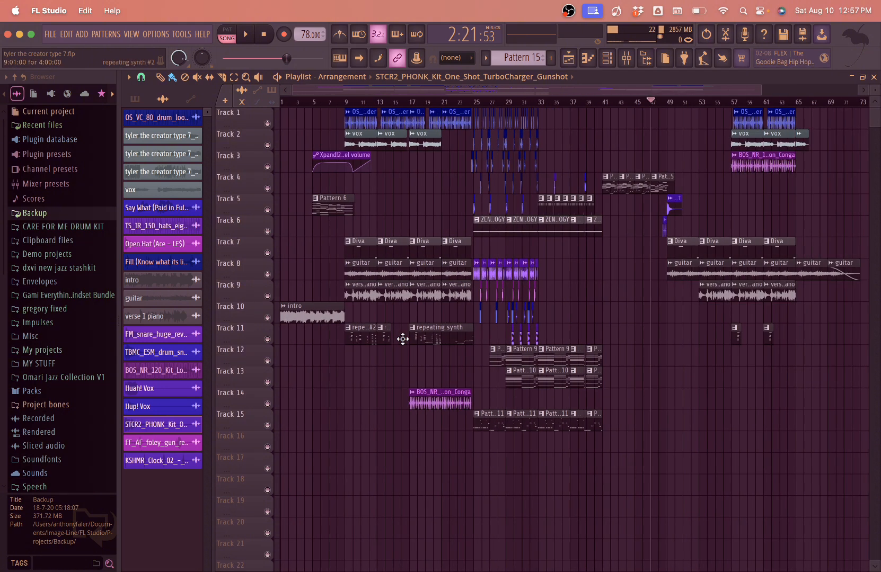